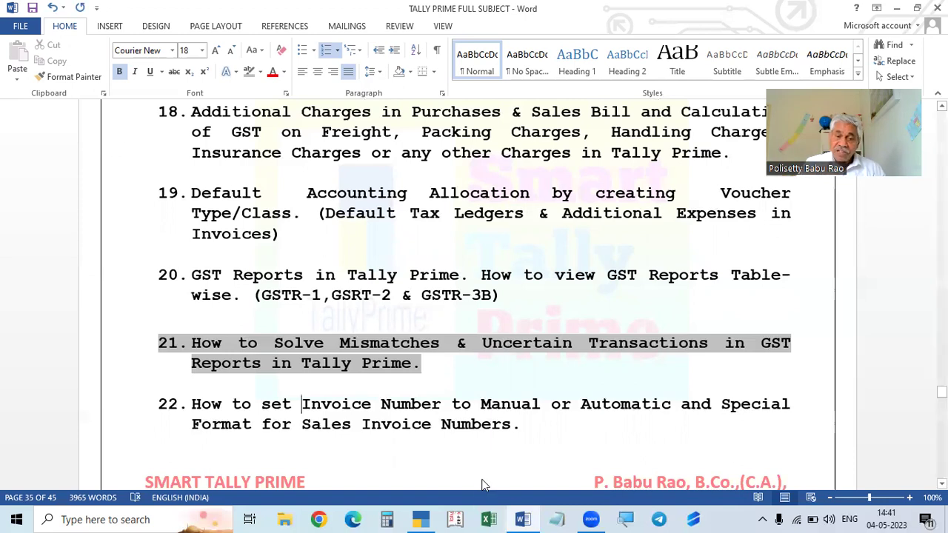
pyautogui.scroll(-1, 474, 478)
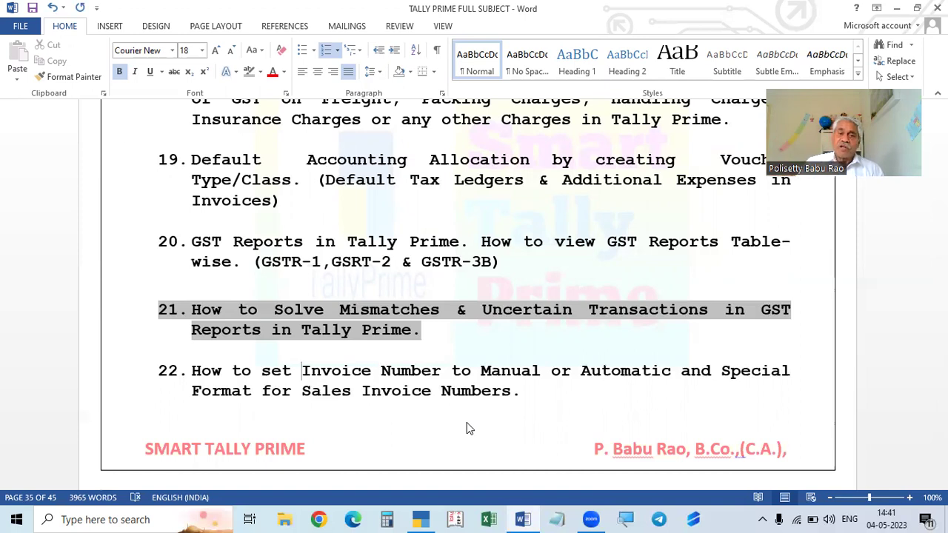
pyautogui.scroll(-1, 529, 427)
pyautogui.scroll(2, 528, 420)
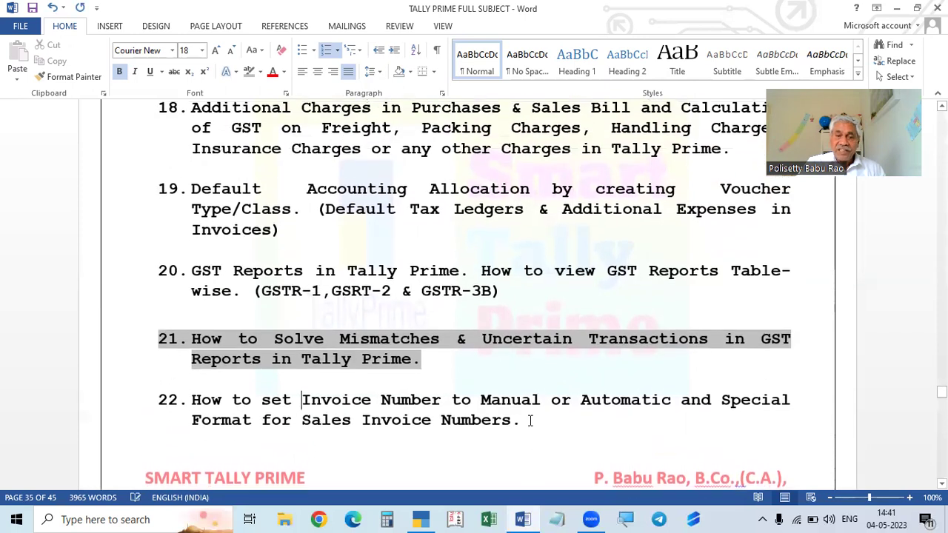
pyautogui.scroll(1, 536, 405)
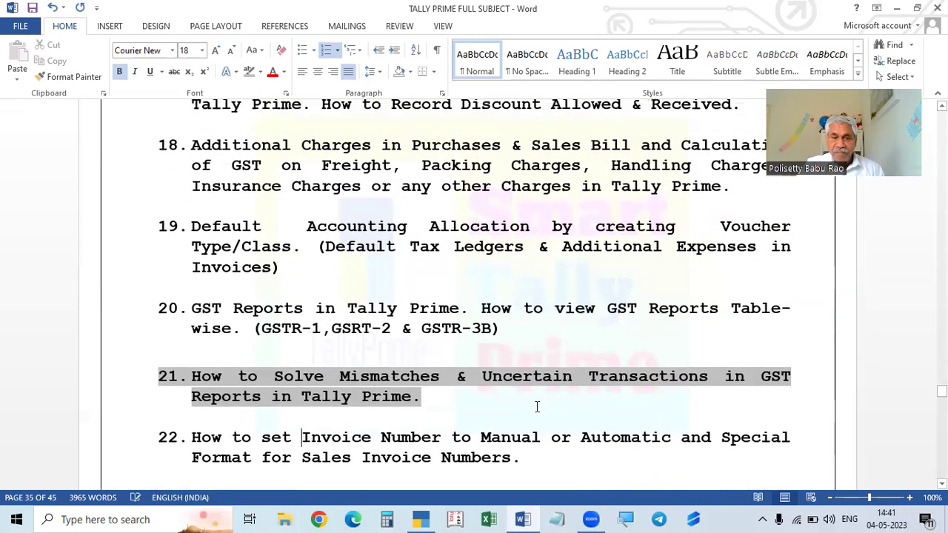
# Switch to TallyPrime and open a new Sales voucher in GST Activation Co.,(22-23) to check its voucher number, then leave it
pyautogui.click(421, 518)
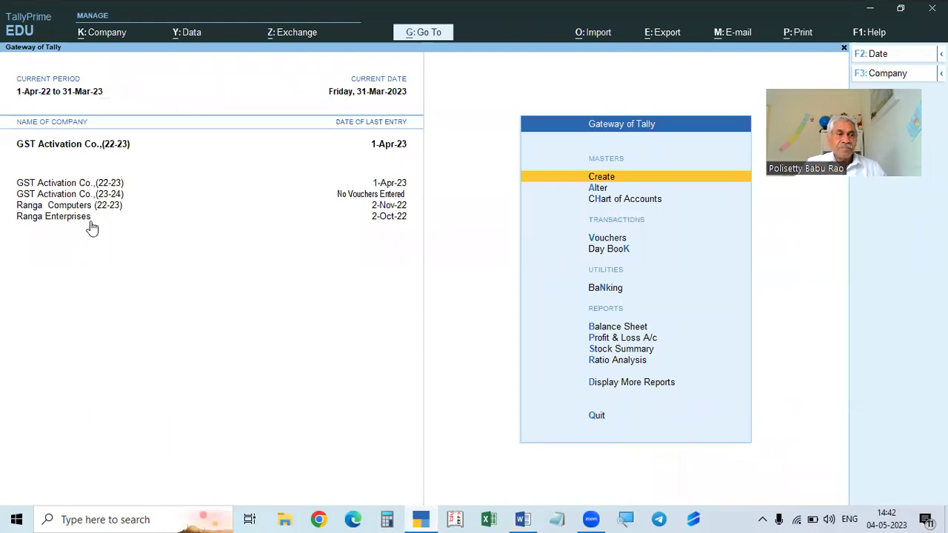
pyautogui.press('Down')
pyautogui.press('Down')
pyautogui.press('Down')
pyautogui.press('Down')
pyautogui.press('Up')
pyautogui.press('Return')
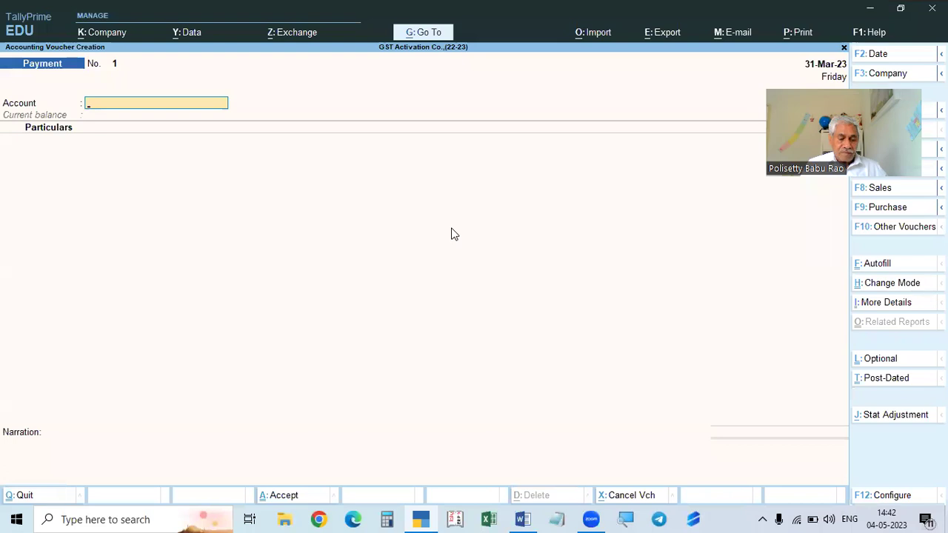
pyautogui.press('F8')
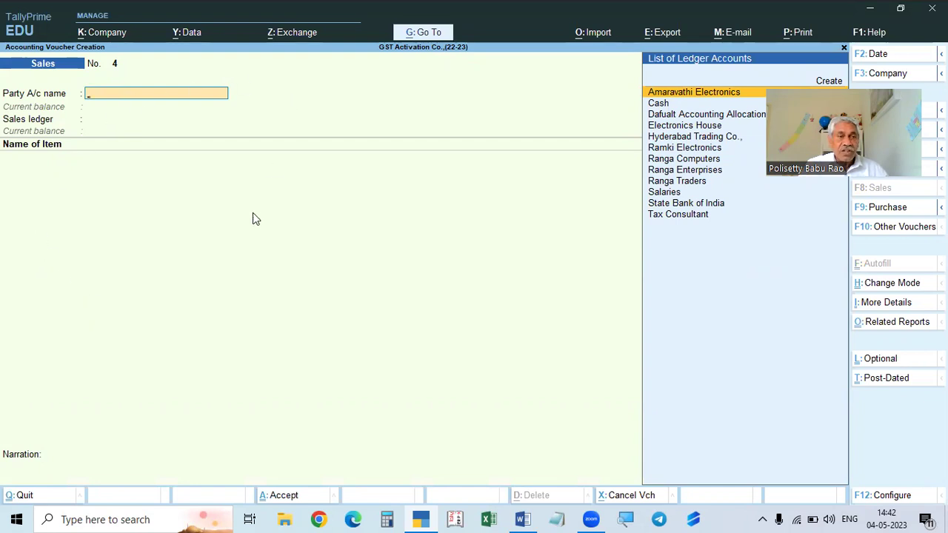
pyautogui.press('Escape')
pyautogui.press('Return')
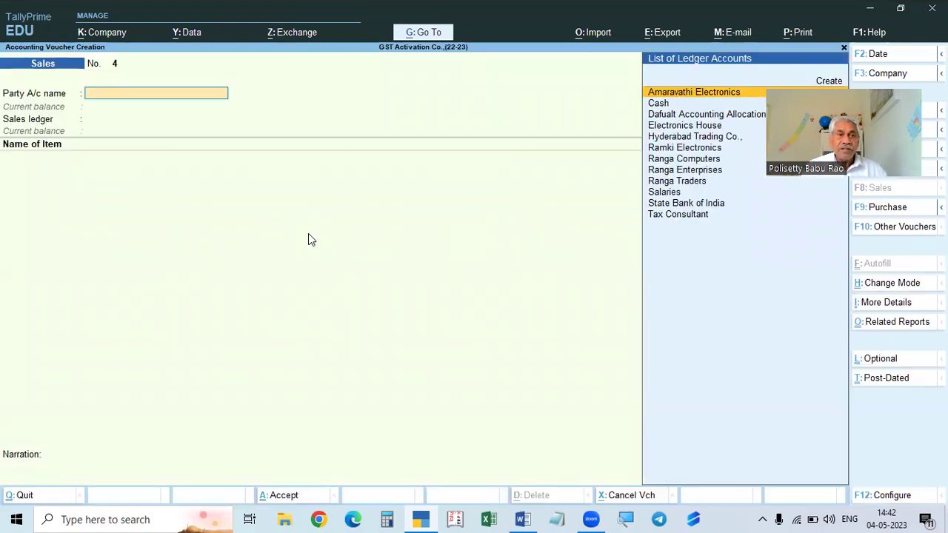
pyautogui.press('Escape')
pyautogui.press('Escape')
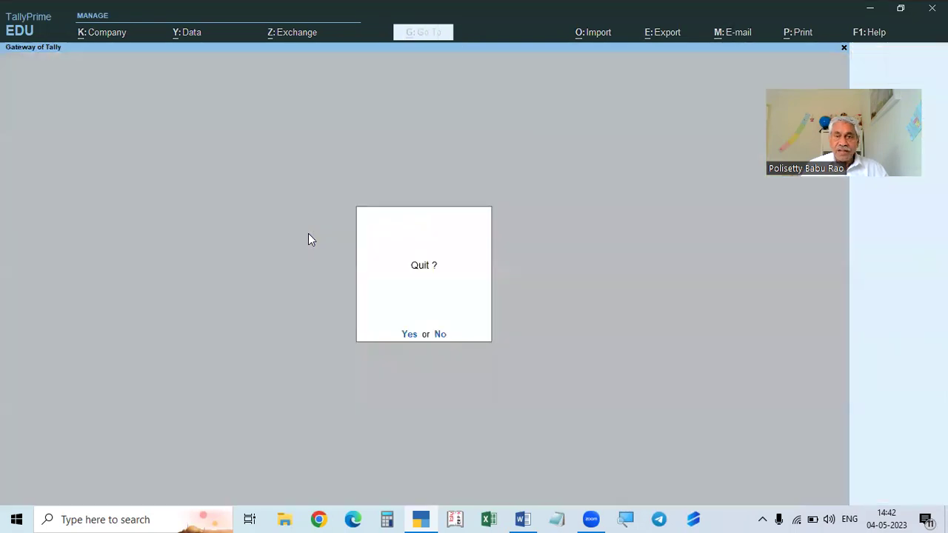
pyautogui.press('Escape')
# Display the vouchers of the SALES ledger from the account books
pyautogui.write('dalSal')
pyautogui.press('Down')
pyautogui.press('Return')
pyautogui.press('Escape')
pyautogui.press('Down')
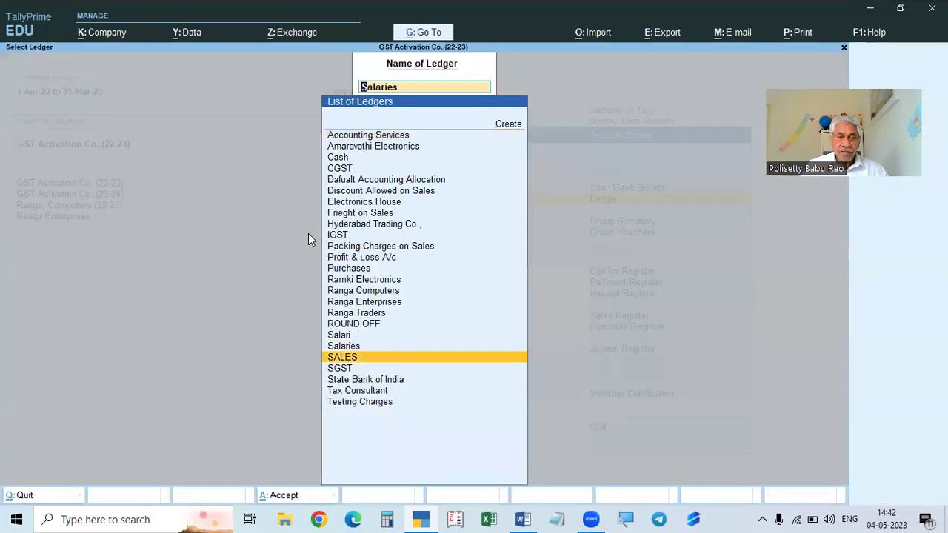
pyautogui.press('Return')
pyautogui.press('Return')
pyautogui.press('Return')
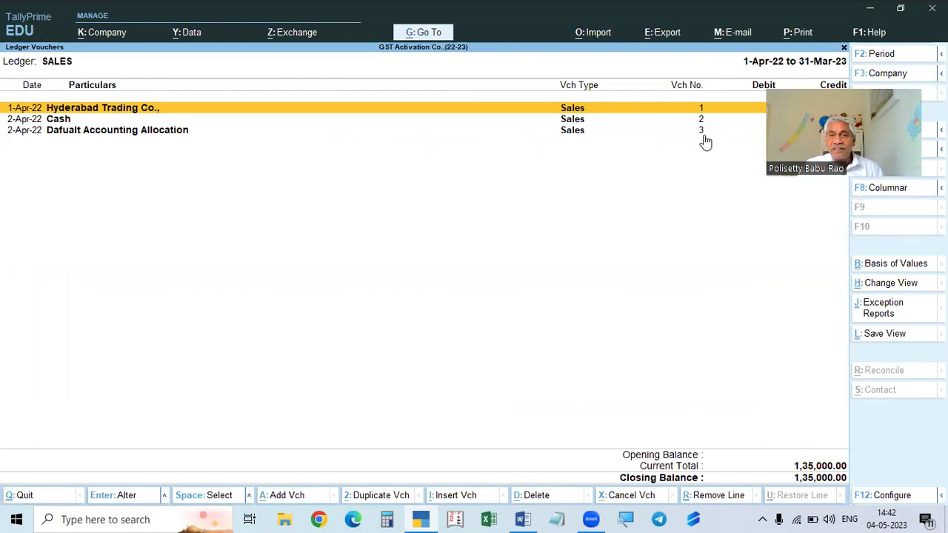
# Open the Hyderabad Trading Co. and Cash sales vouchers from the SALES ledger to check their invoice numbers
pyautogui.press('Return')
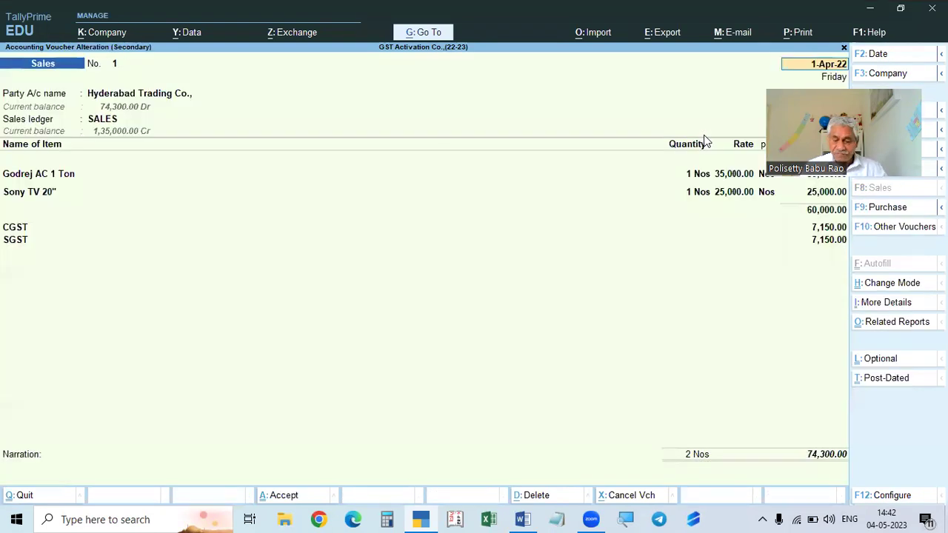
pyautogui.press('Escape')
pyautogui.press('Escape')
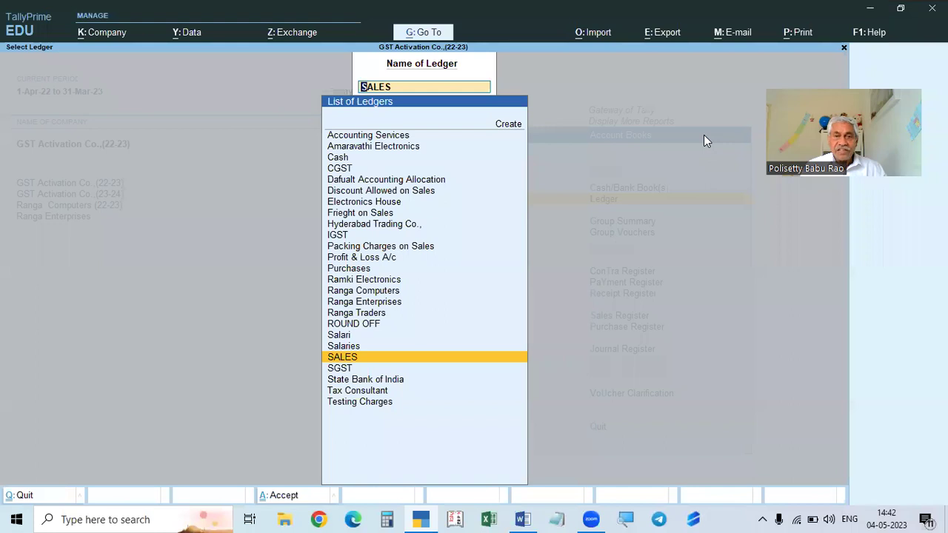
pyautogui.press('Return')
pyautogui.press('Down')
pyautogui.press('Return')
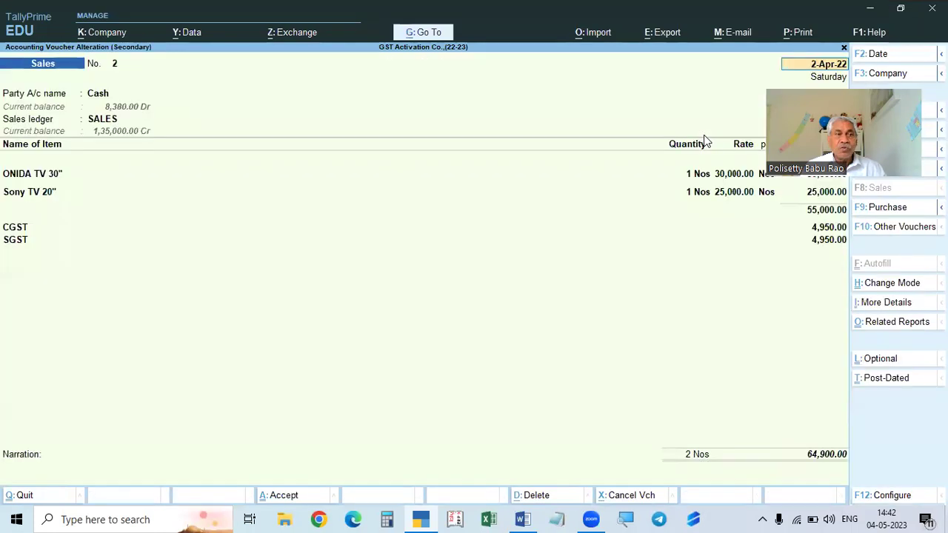
# Check the invoice number of the Dafualt Accounting Allocation sales voucher and return to the Gateway of Tally
pyautogui.press('Escape')
pyautogui.press('Down')
pyautogui.press('Return')
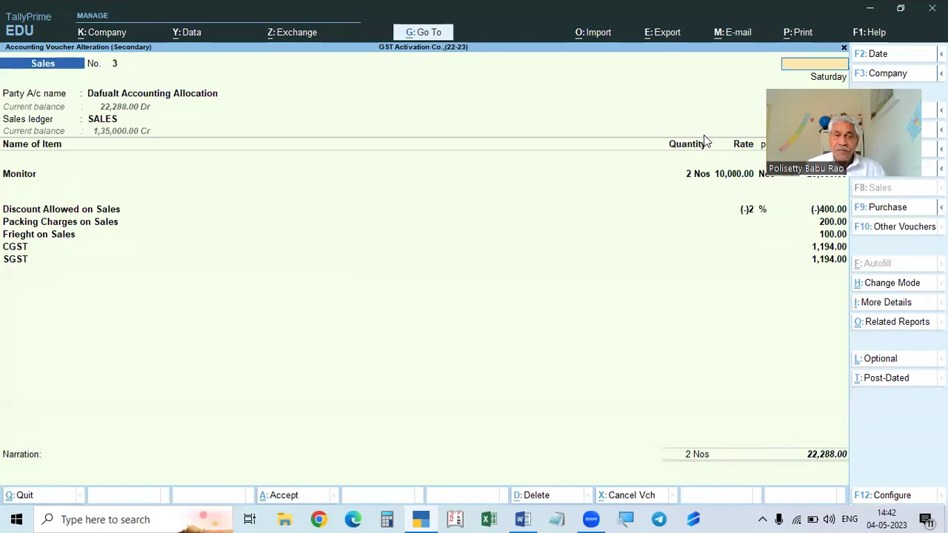
pyautogui.press('Escape')
pyautogui.press('y')
pyautogui.press('Escape')
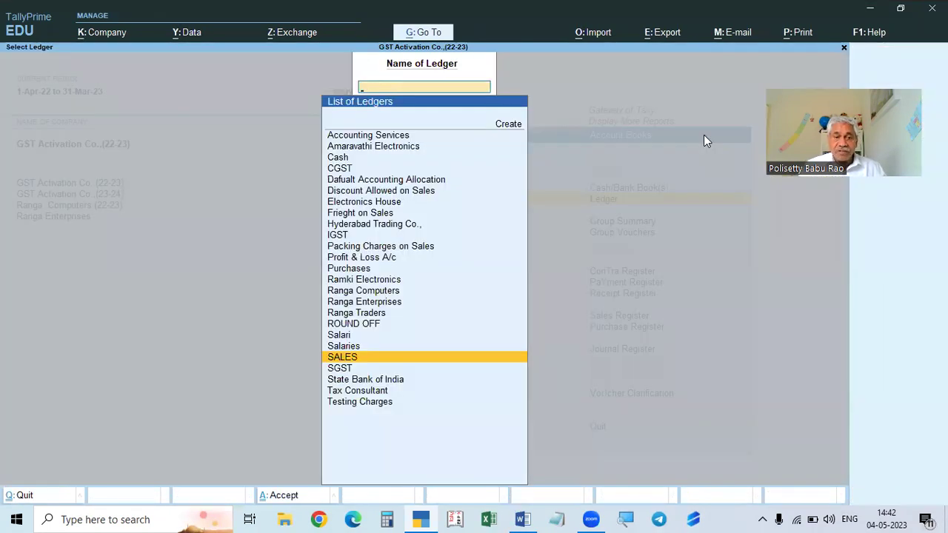
pyautogui.press('Escape')
pyautogui.press('Escape')
pyautogui.press('Escape')
pyautogui.press('Escape')
pyautogui.press('n')
# Open voucher creation from the Gateway of Tally to examine the automatic number of a new Sales voucher
pyautogui.press('v')
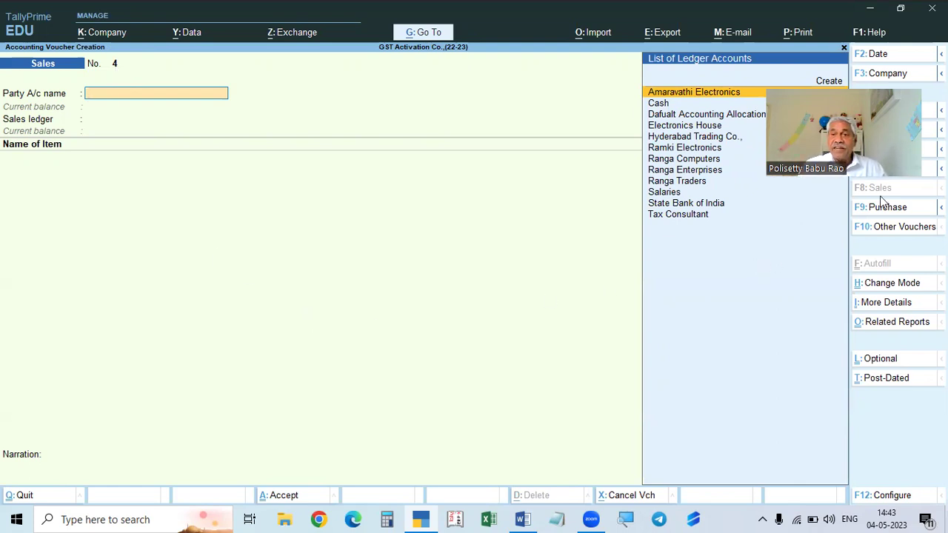
pyautogui.press('Escape')
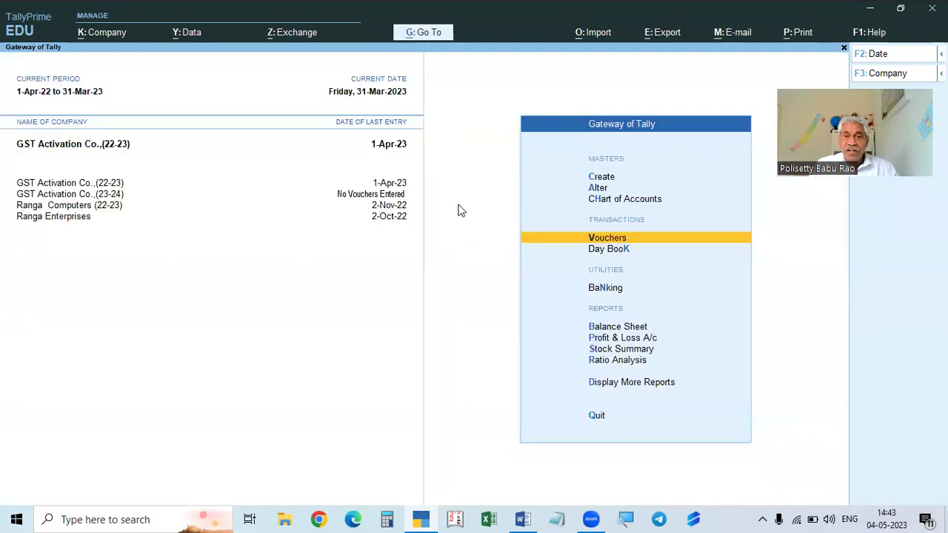
pyautogui.press('Return')
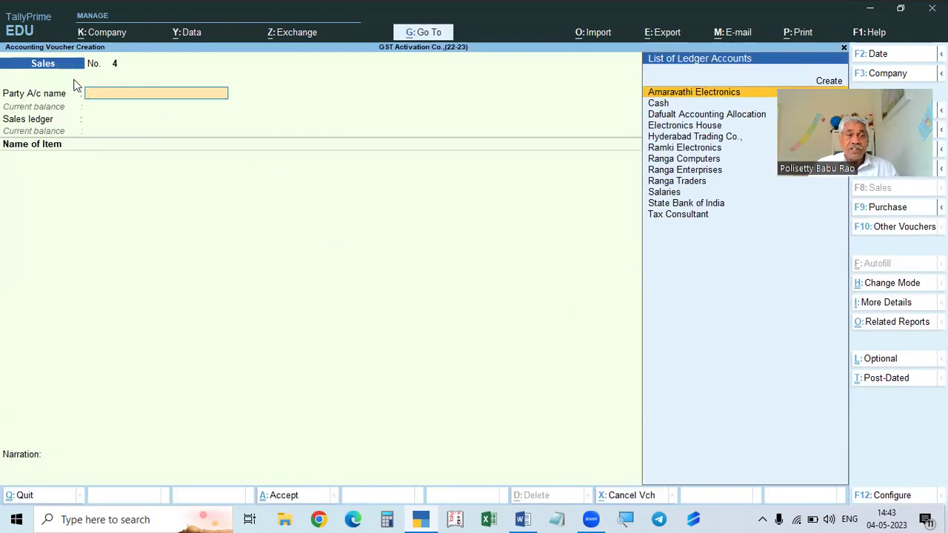
pyautogui.press('Escape')
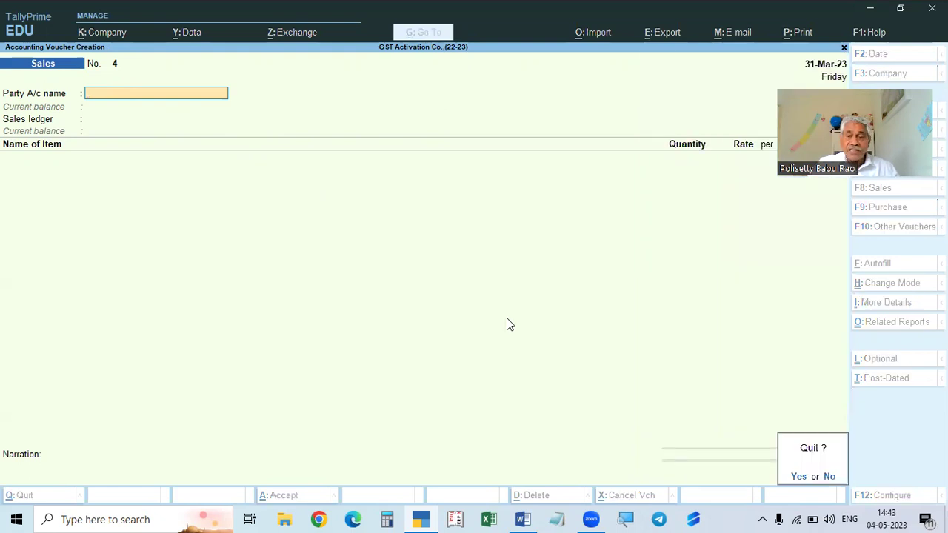
pyautogui.press('y')
pyautogui.press('Return')
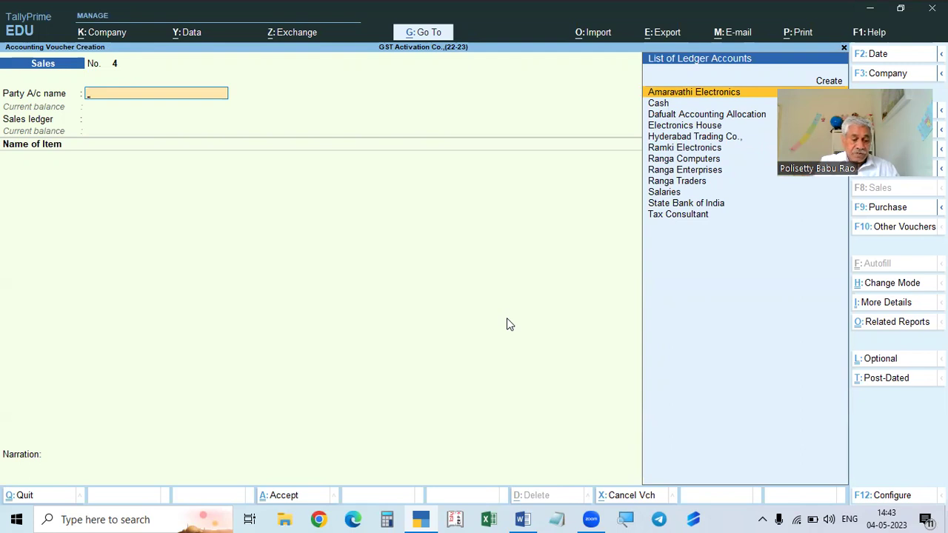
# Cycle voucher creation through the Payment, Receipt, Journal and Sales types to compare their numbering, ending on Payment
pyautogui.press('F5')
pyautogui.press('F6')
pyautogui.press('F7')
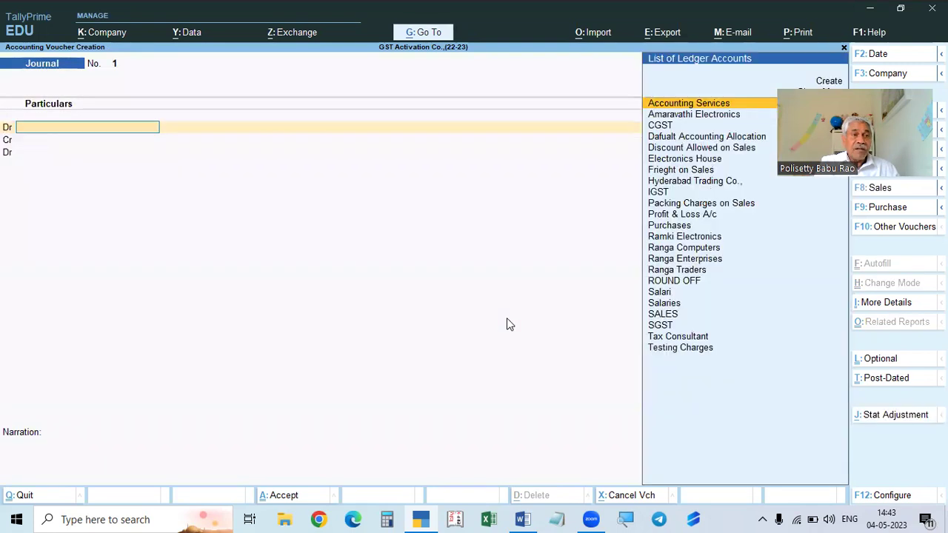
pyautogui.press('F8')
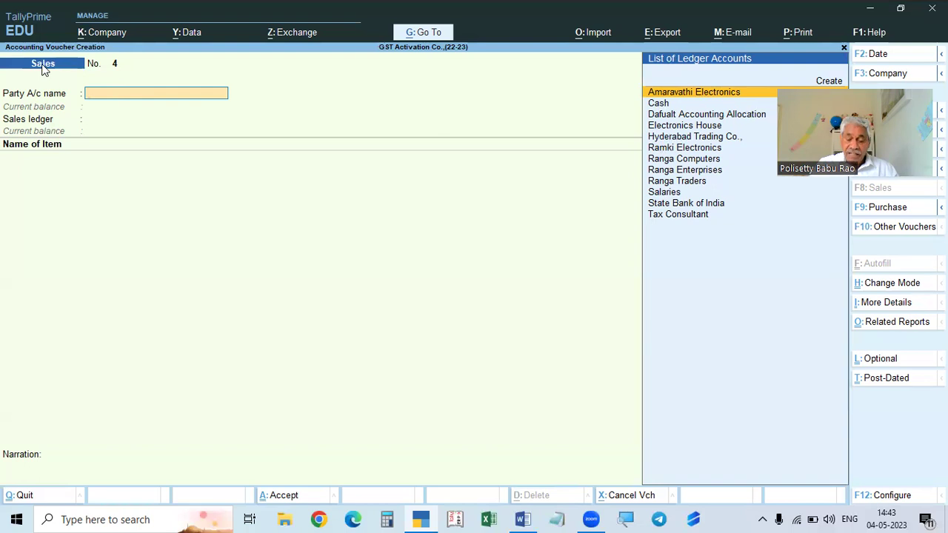
pyautogui.press('F6')
pyautogui.press('F5')
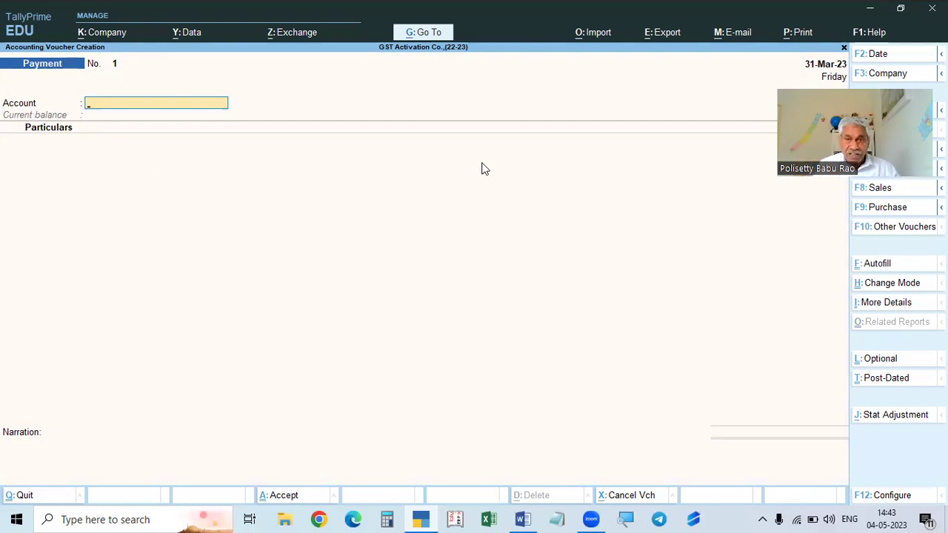
# Leave the Payment voucher, view the list of voucher types available for alteration, and return to the Gateway of Tally
pyautogui.press('Escape')
pyautogui.press('y')
pyautogui.press('Up')
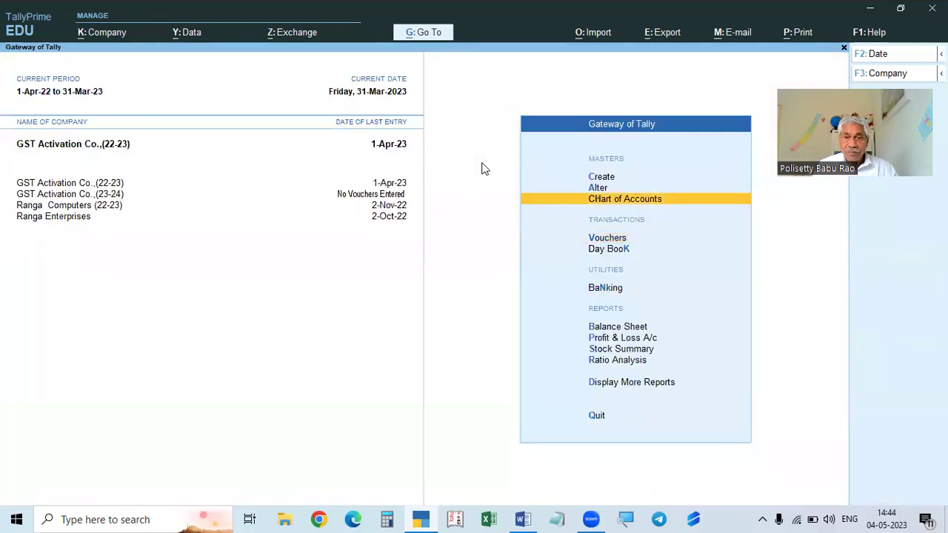
pyautogui.press('Up')
pyautogui.press('Return')
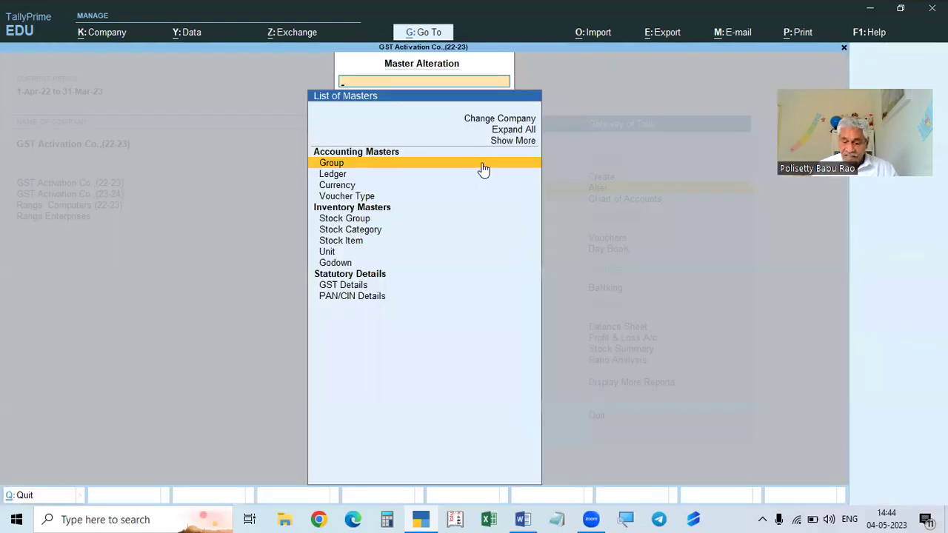
pyautogui.press('Down')
pyautogui.press('Down')
pyautogui.press('Down')
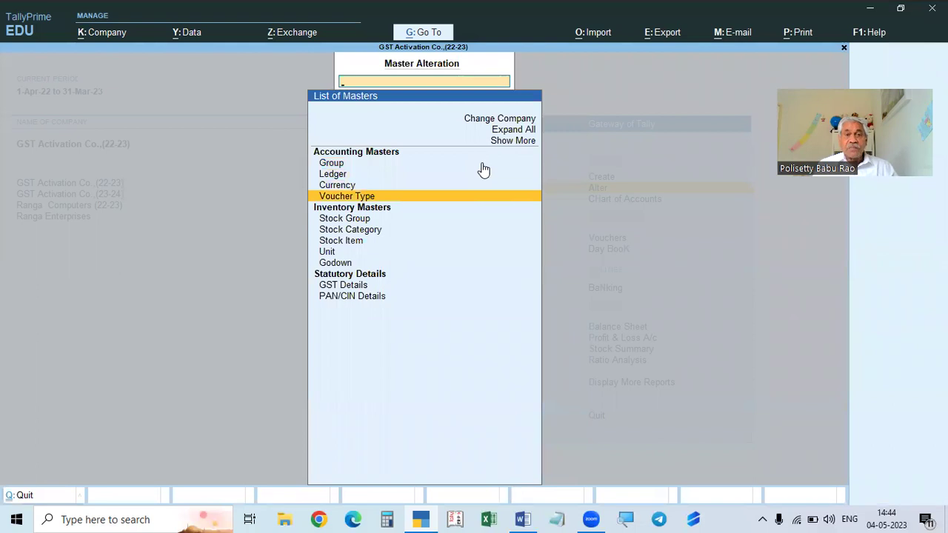
pyautogui.press('Return')
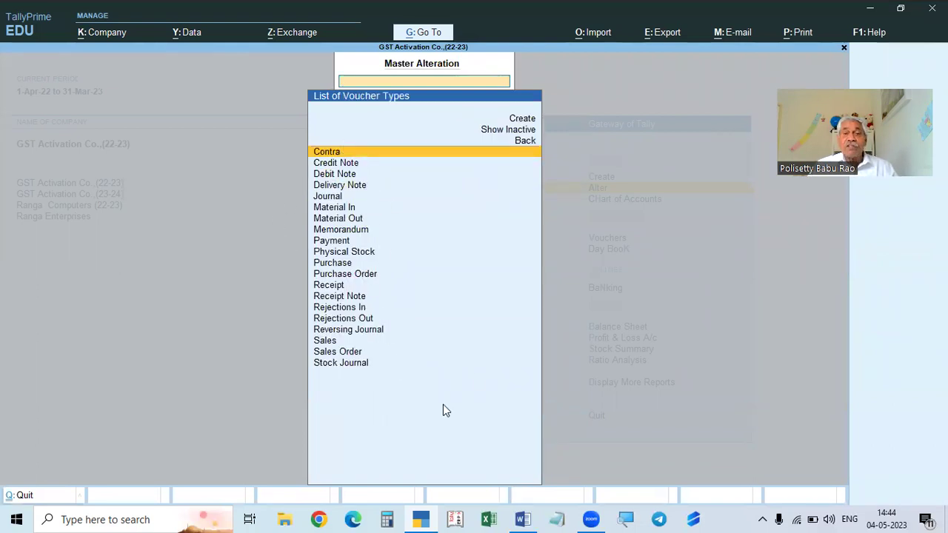
pyautogui.press('Escape')
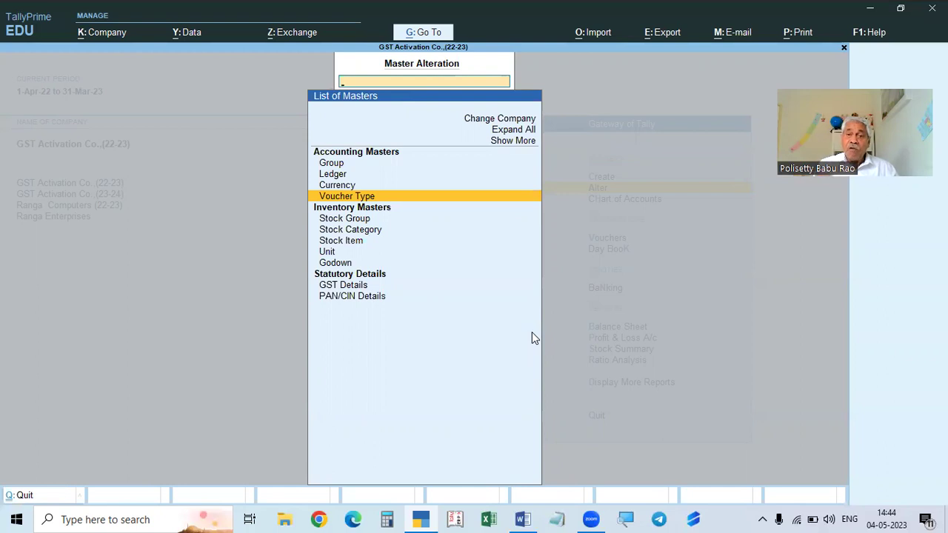
pyautogui.press('Escape')
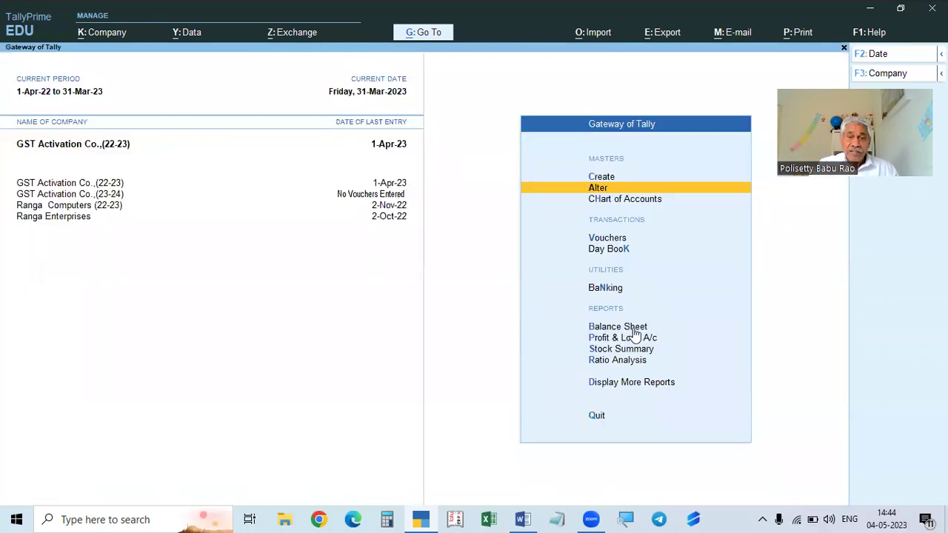
# Recheck the voucher number on a blank Sales voucher and close it without saving
pyautogui.press('Down')
pyautogui.press('Down')
pyautogui.press('Return')
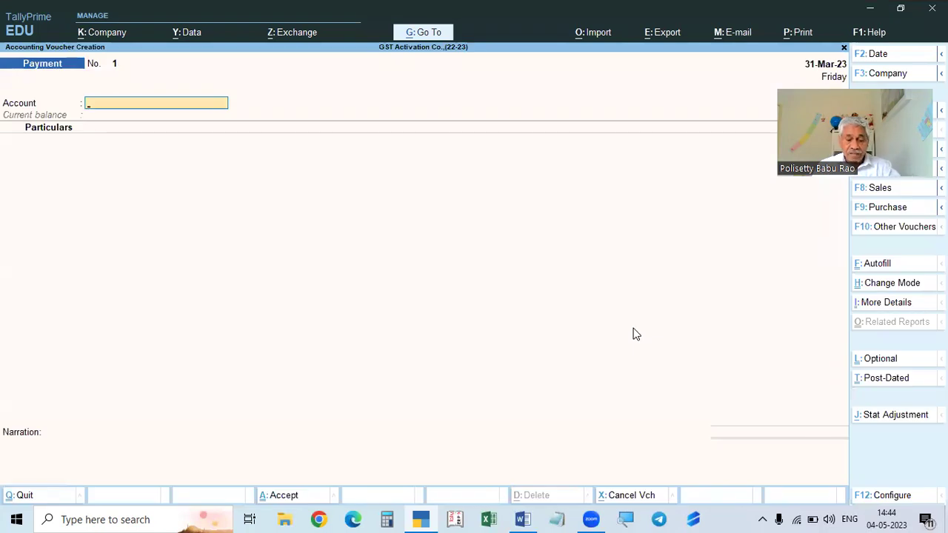
pyautogui.press('F8')
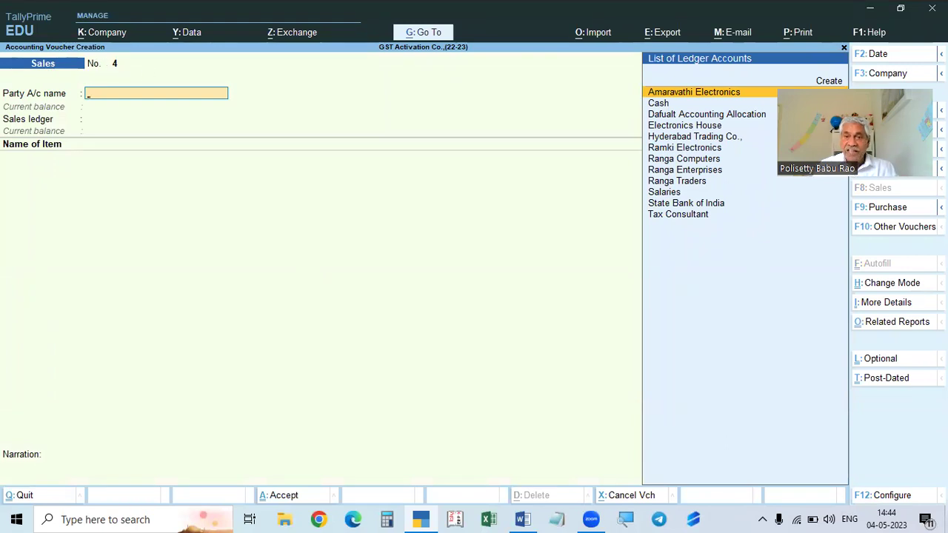
pyautogui.press('Escape')
pyautogui.press('Escape')
pyautogui.press('Escape')
# Open the Sales voucher type for alteration from the master alteration list
pyautogui.press('Down')
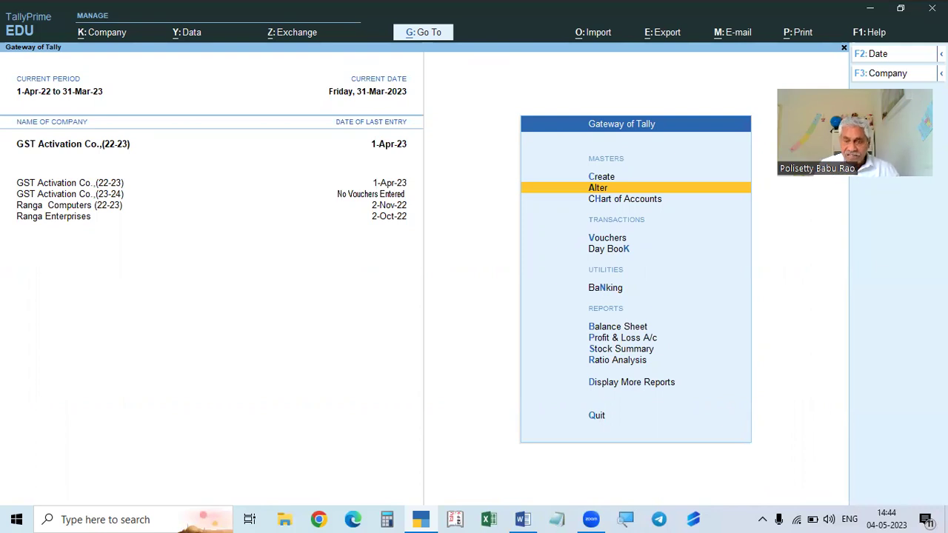
pyautogui.press('Return')
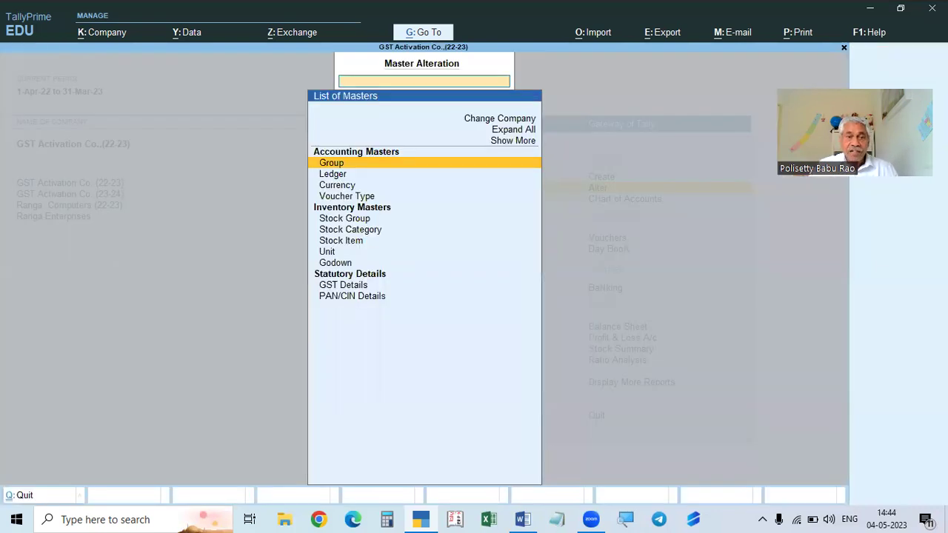
pyautogui.click(362, 198)
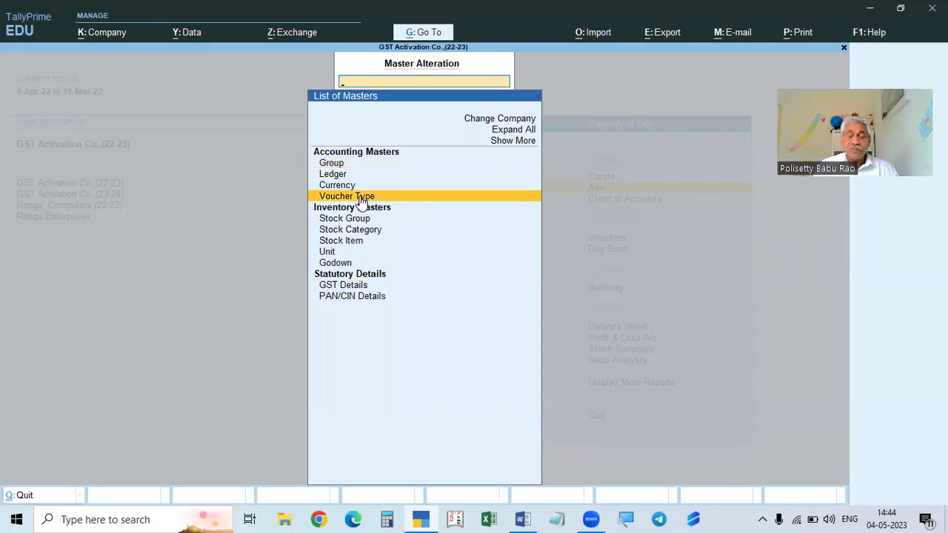
pyautogui.click(361, 199)
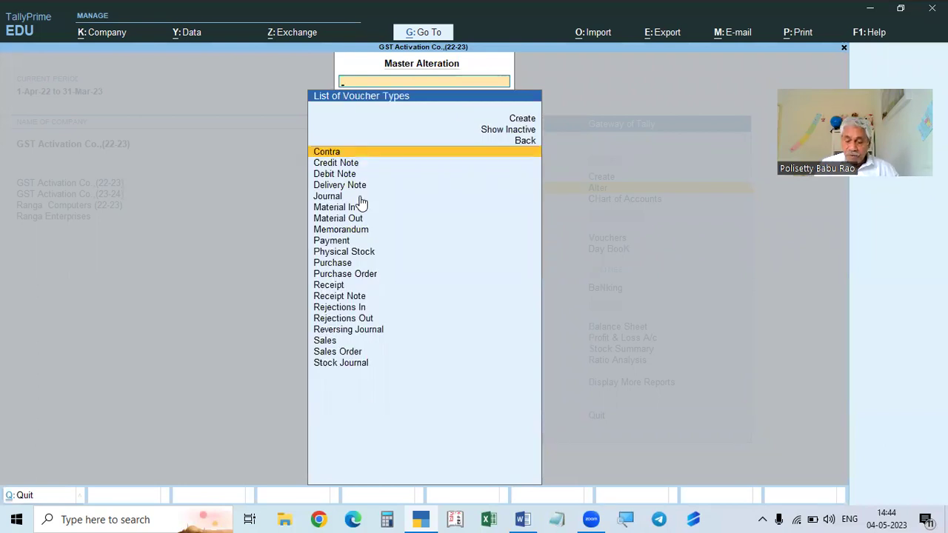
pyautogui.press('Down')
pyautogui.press('Down')
pyautogui.press('Down')
pyautogui.press('Up')
pyautogui.press('Down')
pyautogui.press('Down')
pyautogui.press('Down')
pyautogui.press('Down')
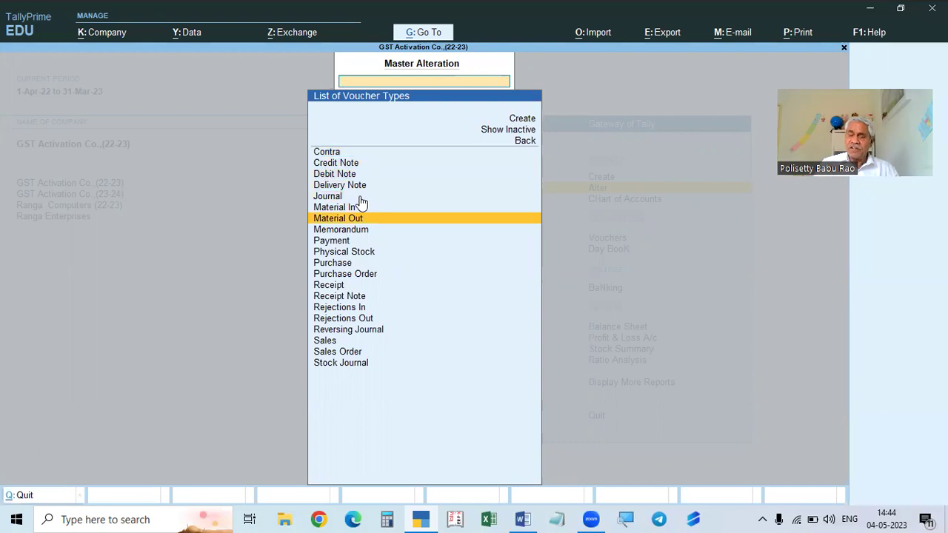
pyautogui.press('Down')
pyautogui.press('Down')
pyautogui.press('Down')
pyautogui.press('Down')
pyautogui.press('Down')
pyautogui.press('Down')
pyautogui.press('Down')
pyautogui.press('Down')
pyautogui.press('Down')
pyautogui.press('Down')
pyautogui.press('Down')
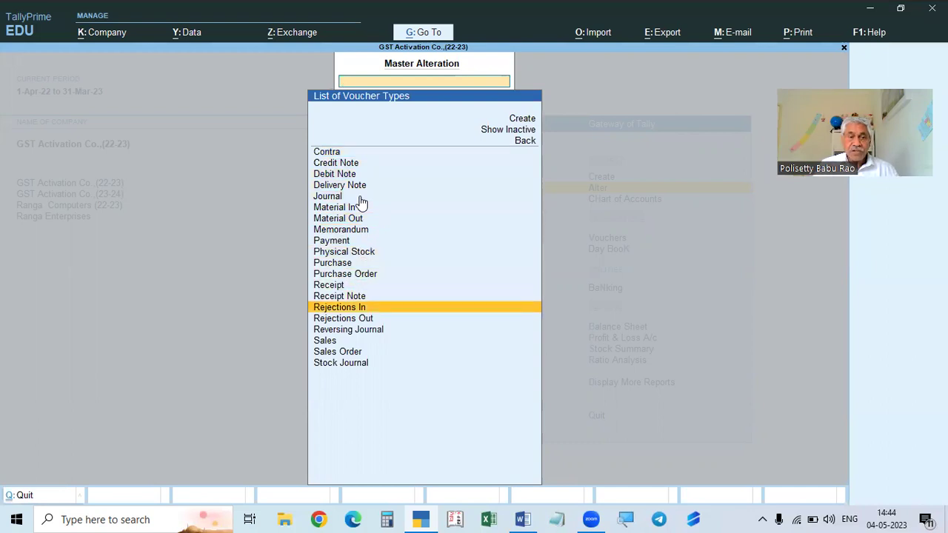
pyautogui.press('Return')
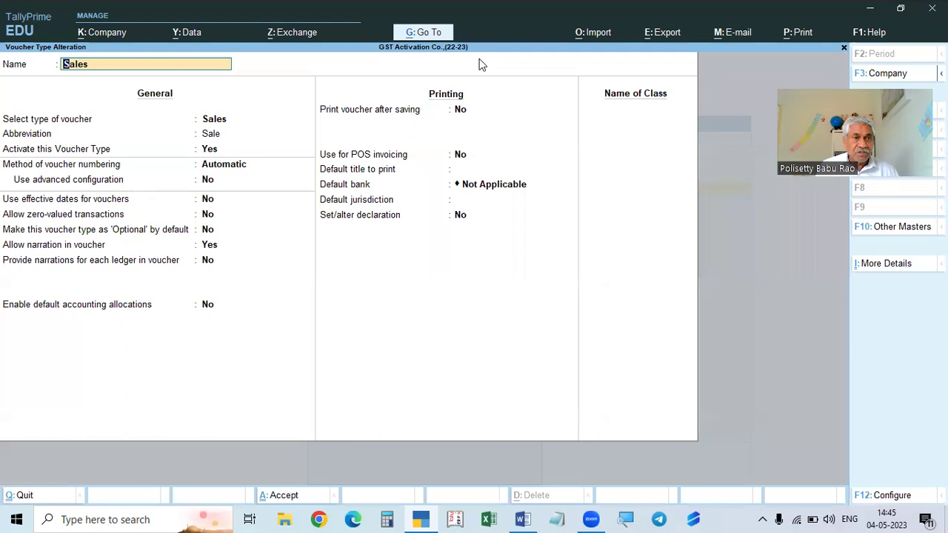
# Review the Sales voucher type's abbreviation and activation settings, and return to the Gateway of Tally
pyautogui.press('Return')
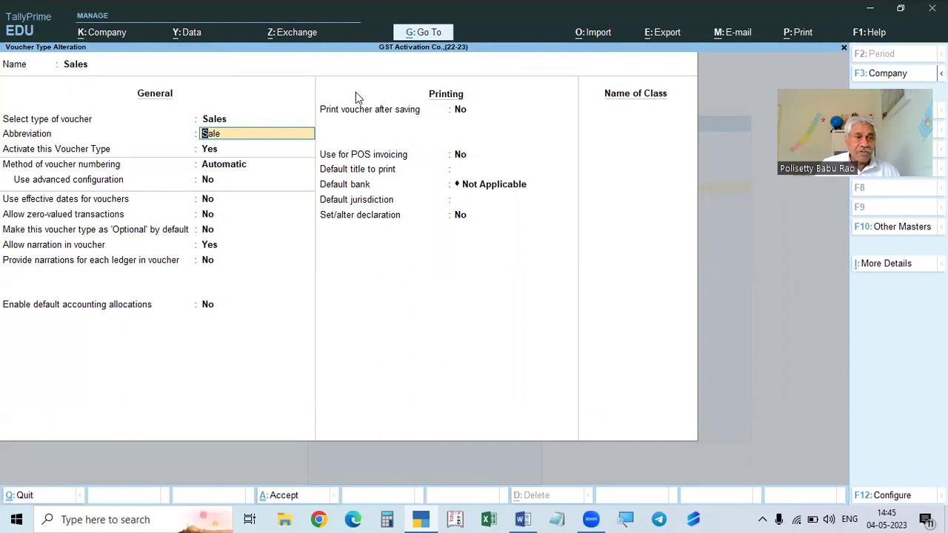
pyautogui.press('Return')
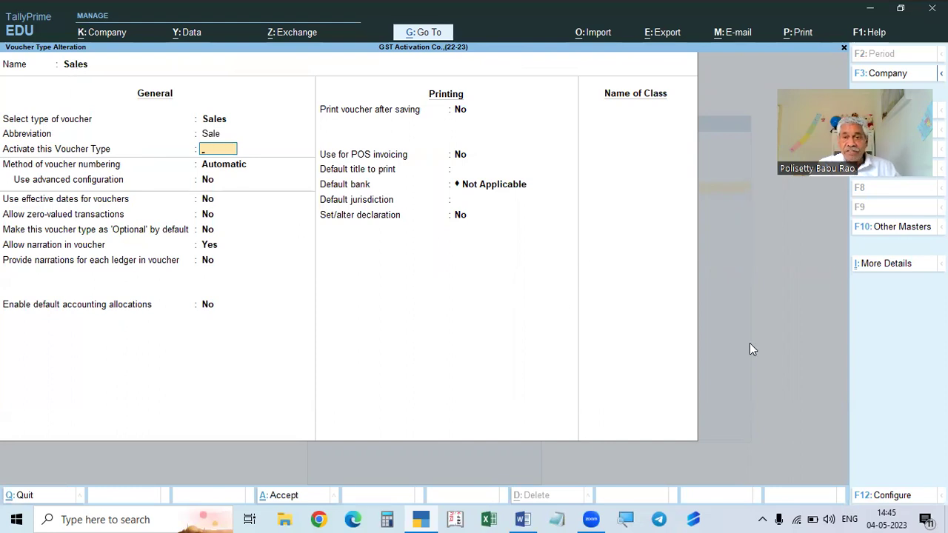
pyautogui.hotkey('ctrl', 'a')
pyautogui.press('Escape')
pyautogui.press('Escape')
pyautogui.press('Escape')
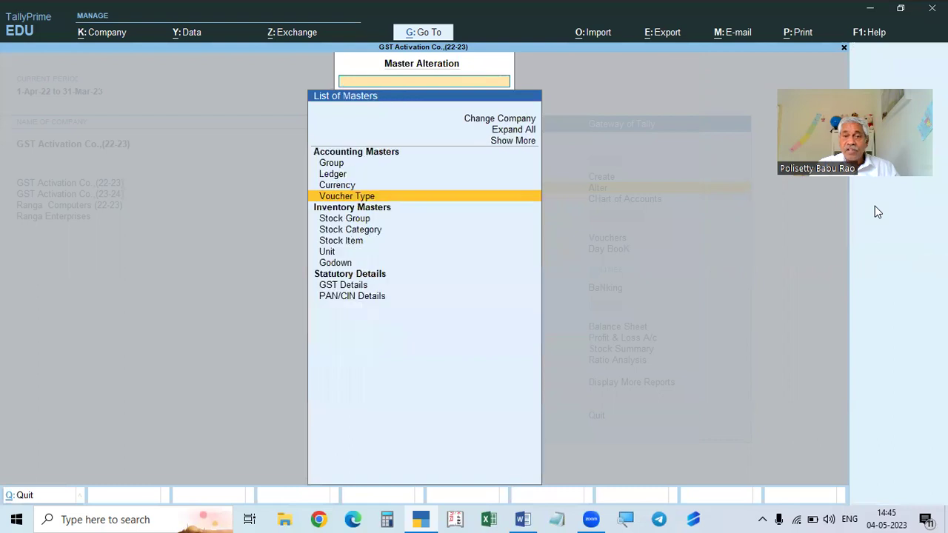
pyautogui.press('n')
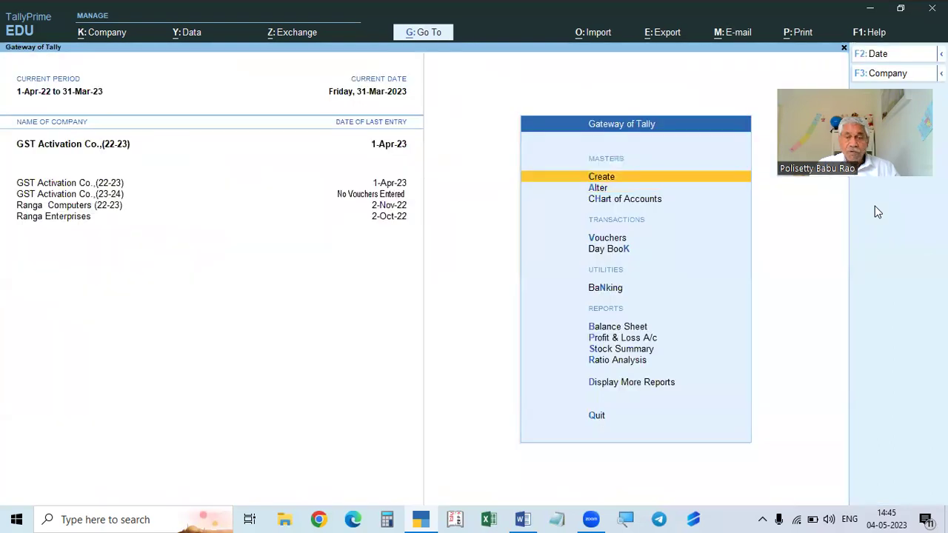
# Examine the voucher types available during voucher creation, including the inactive ones, and quit the blank Sales voucher
pyautogui.press('v')
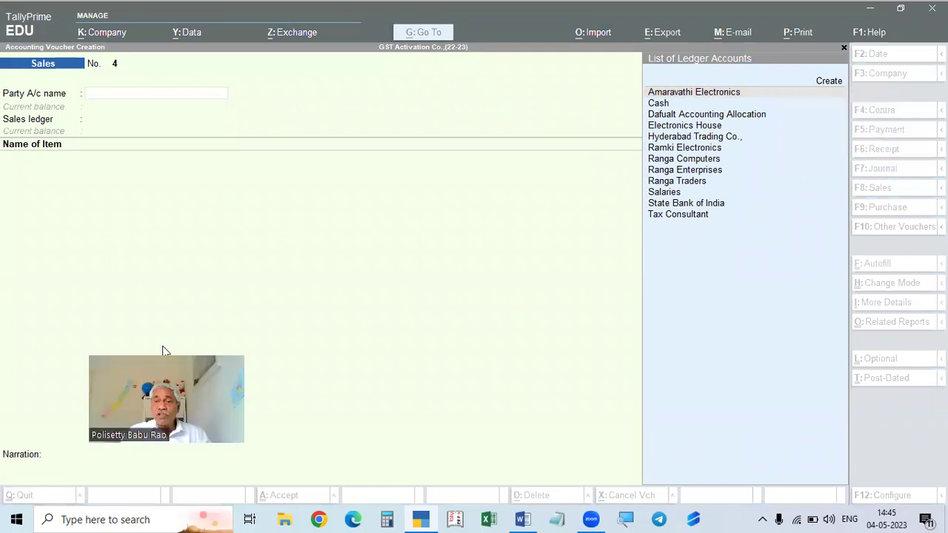
pyautogui.click(495, 292)
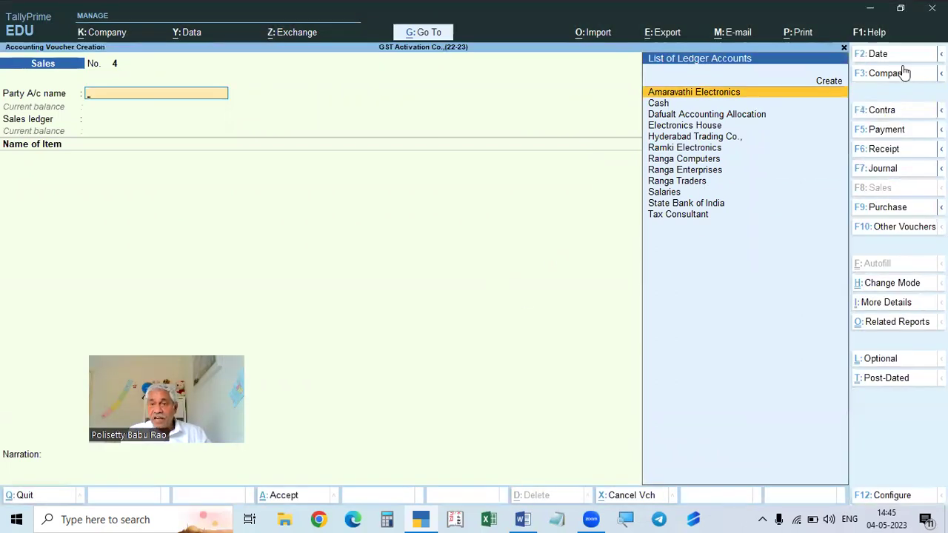
pyautogui.click(896, 230)
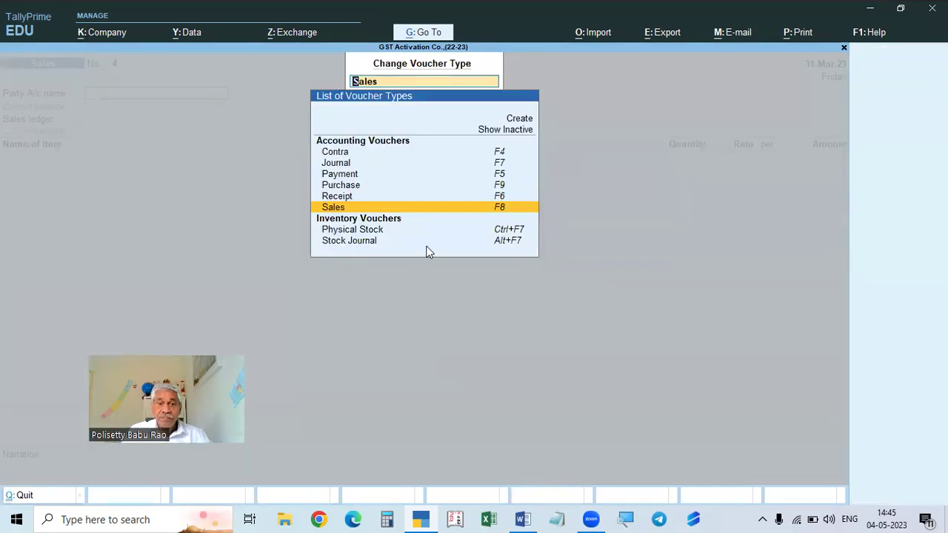
pyautogui.click(510, 131)
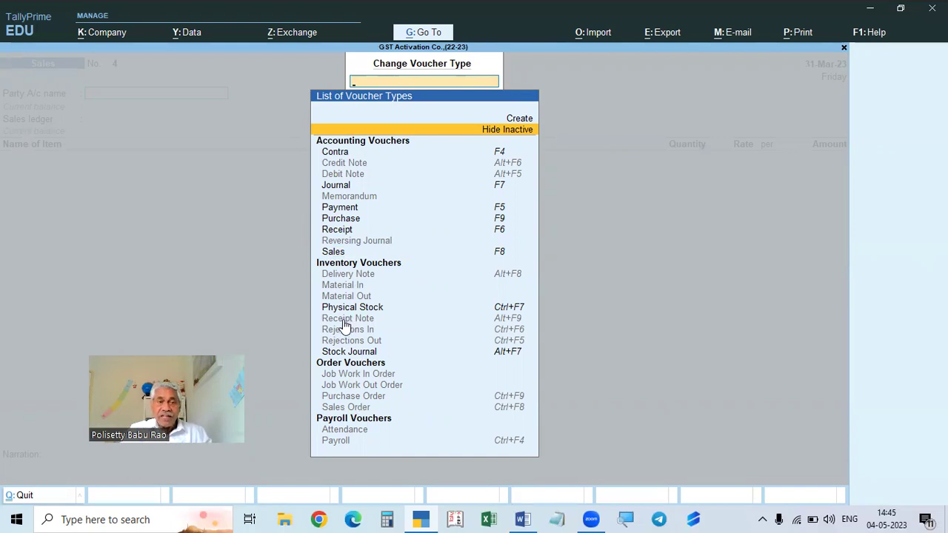
pyautogui.press('Escape')
pyautogui.press('Escape')
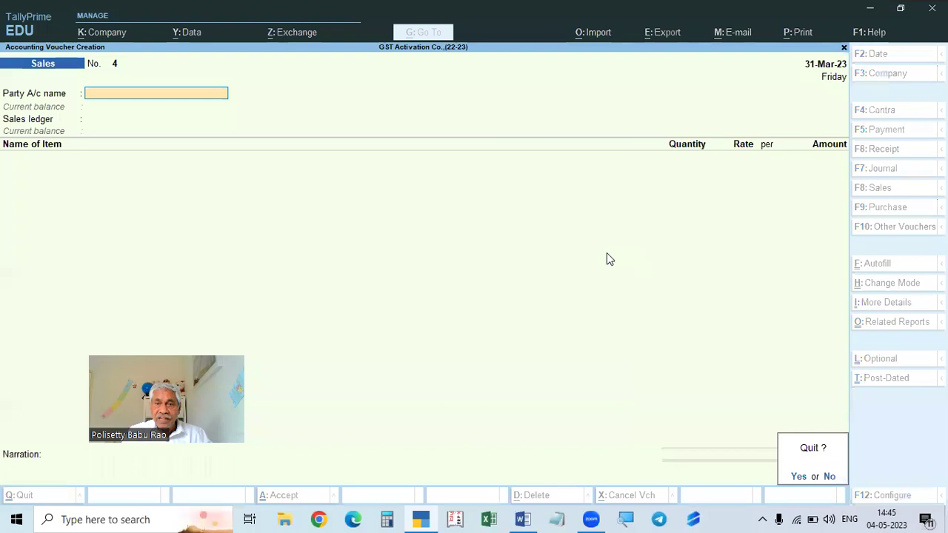
pyautogui.press('y')
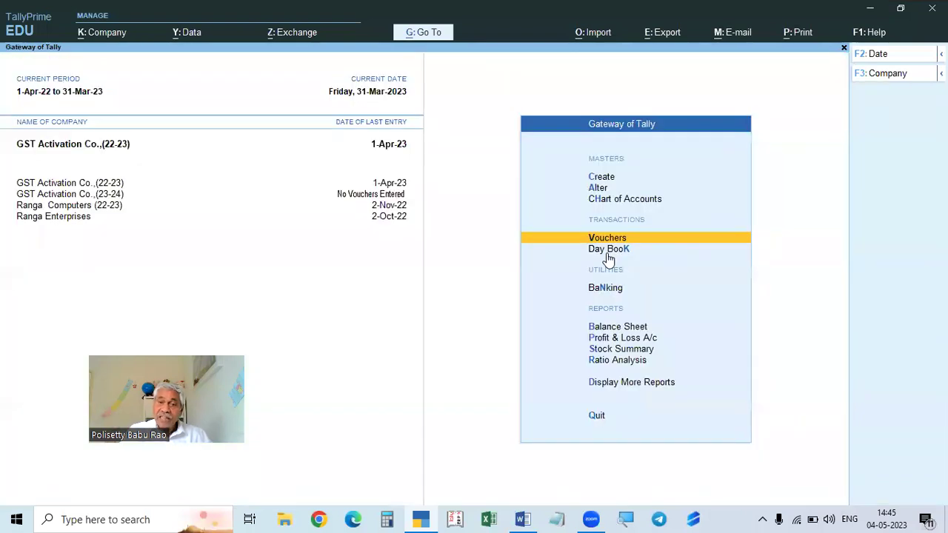
# Show the inactive voucher types again from a new Sales voucher, highlight Debit Note, and return to the Gateway of Tally
pyautogui.press('Return')
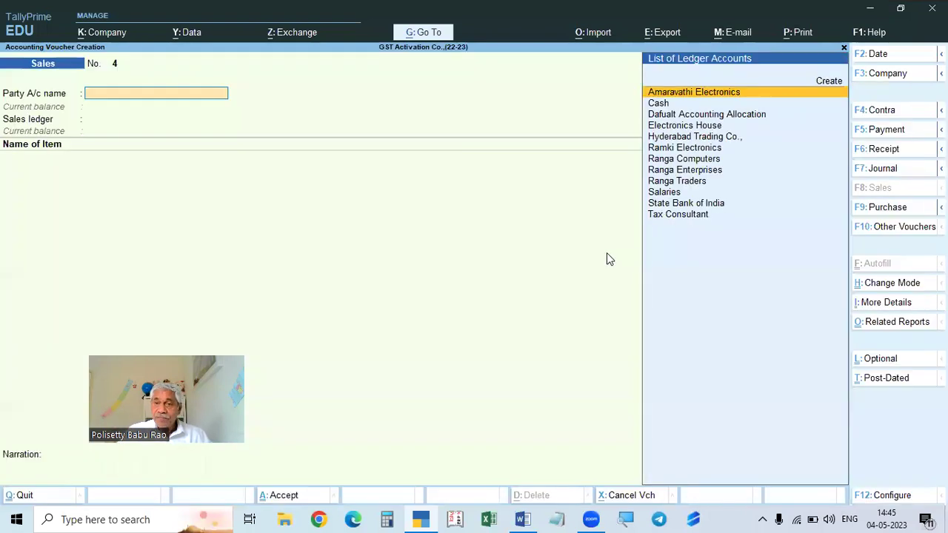
pyautogui.click(910, 228)
pyautogui.click(517, 131)
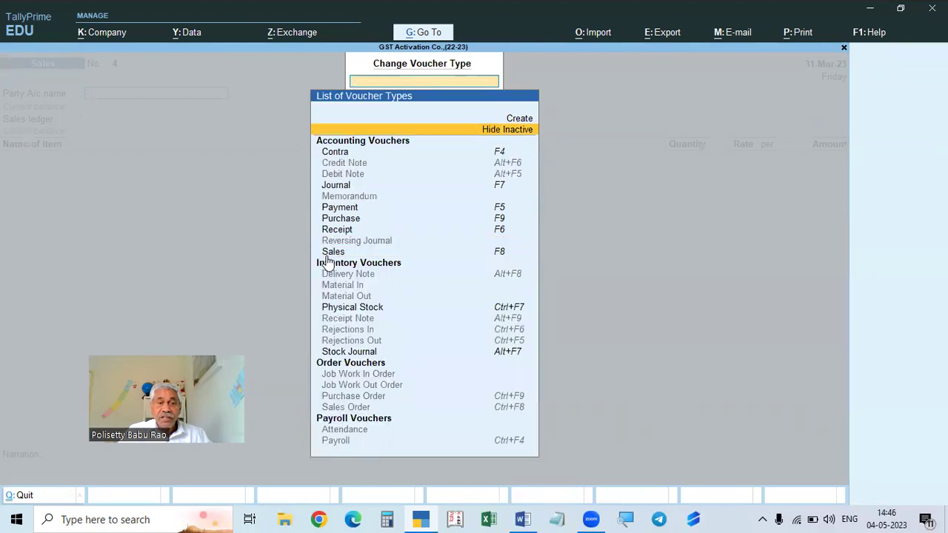
pyautogui.click(347, 174)
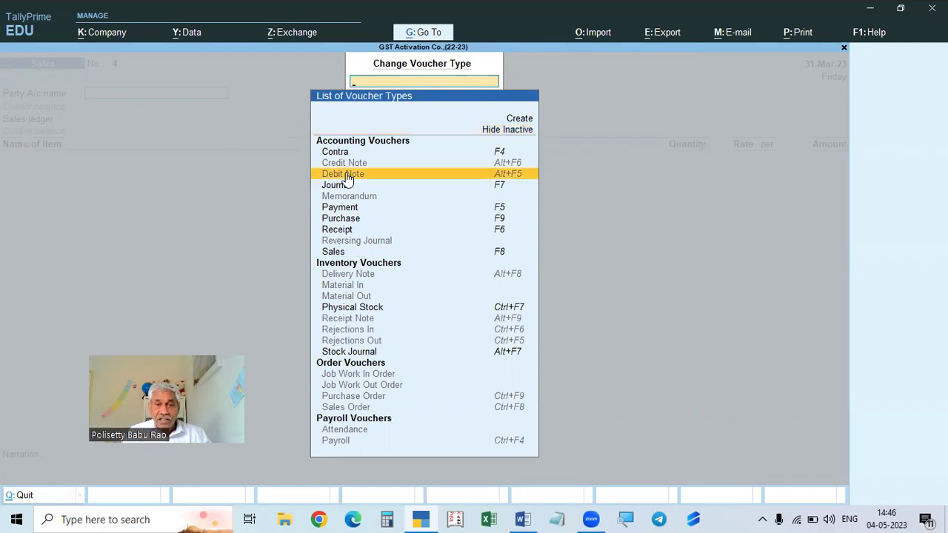
pyautogui.press('Escape')
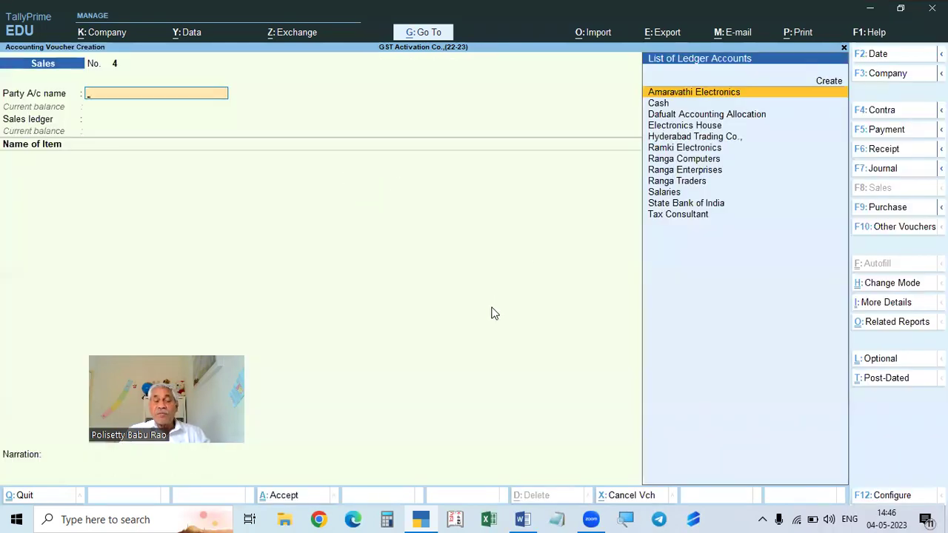
pyautogui.press('Escape')
pyautogui.press('Up')
pyautogui.press('Up')
pyautogui.press('Up')
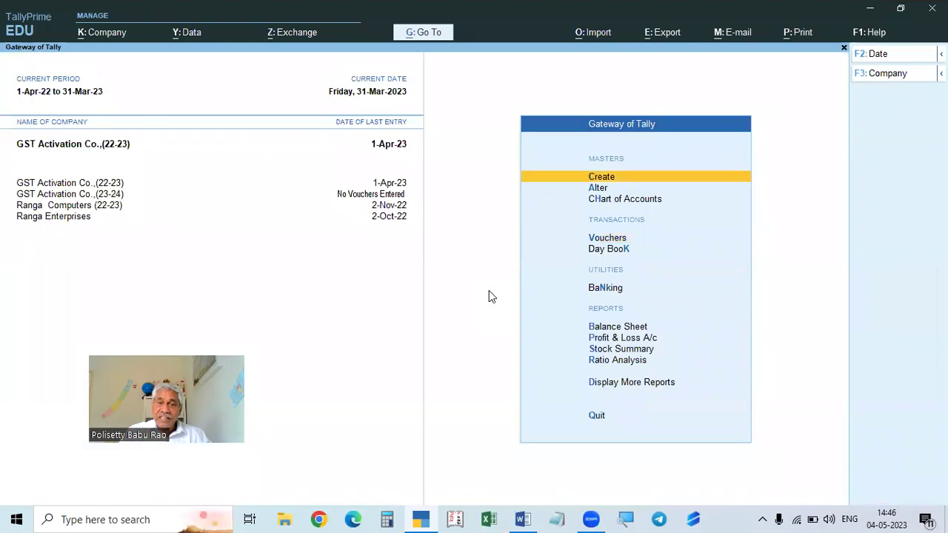
# Reopen the Sales voucher type for alteration and go to its method of voucher numbering, keeping the voucher type active
pyautogui.press('Down')
pyautogui.press('Return')
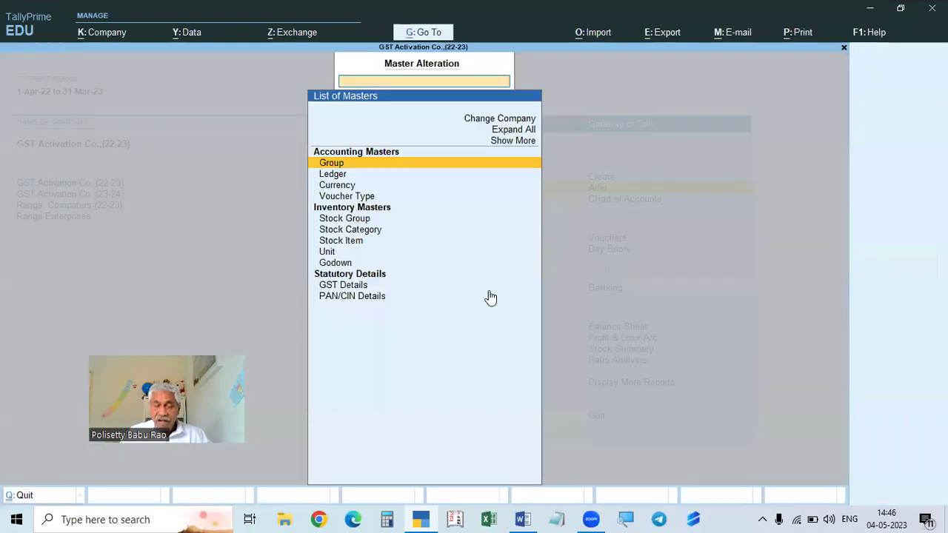
pyautogui.press('Down')
pyautogui.press('Down')
pyautogui.press('Down')
pyautogui.press('Return')
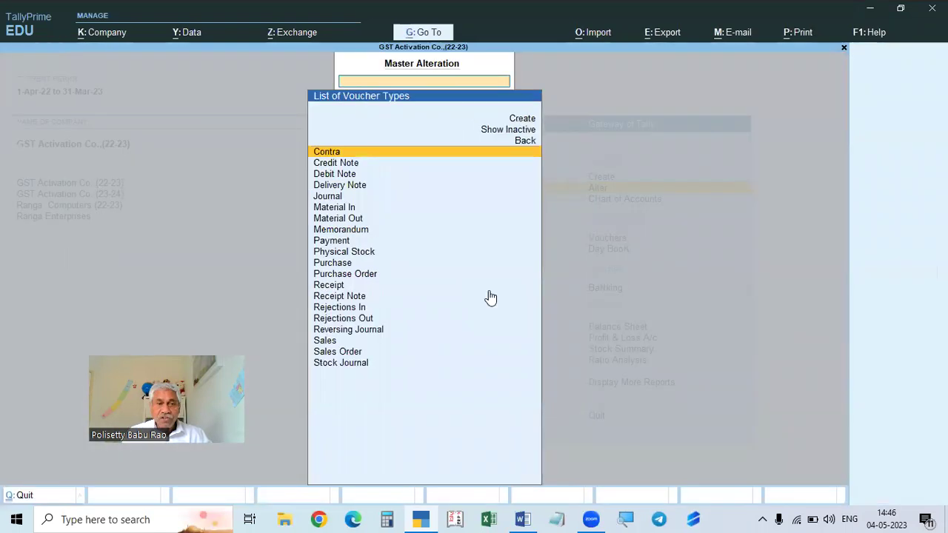
pyautogui.press('Down')
pyautogui.press('Down')
pyautogui.press('Down')
pyautogui.press('Down')
pyautogui.press('Down')
pyautogui.press('Down')
pyautogui.press('Down')
pyautogui.press('Down')
pyautogui.press('Down')
pyautogui.press('Down')
pyautogui.press('Down')
pyautogui.press('Down')
pyautogui.press('Down')
pyautogui.press('Down')
pyautogui.press('Down')
pyautogui.press('Down')
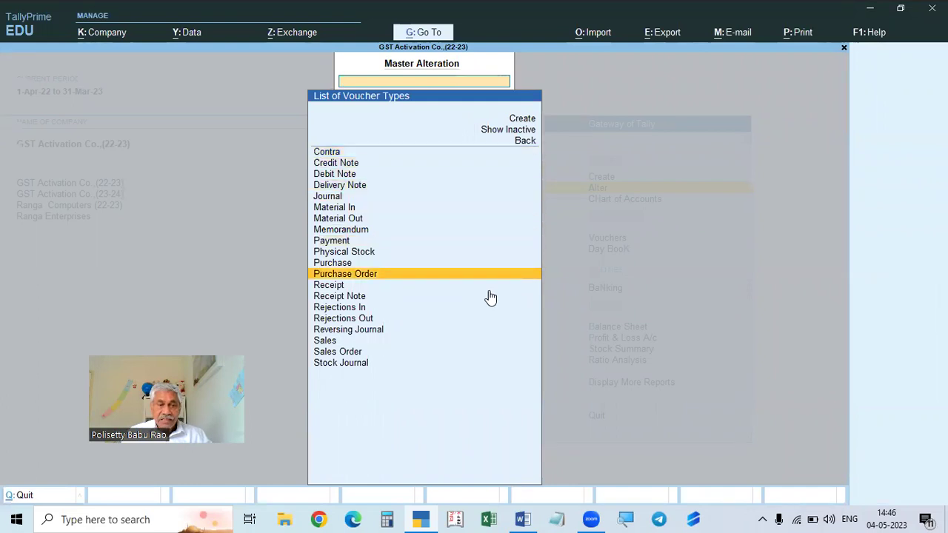
pyautogui.press('Down')
pyautogui.press('Return')
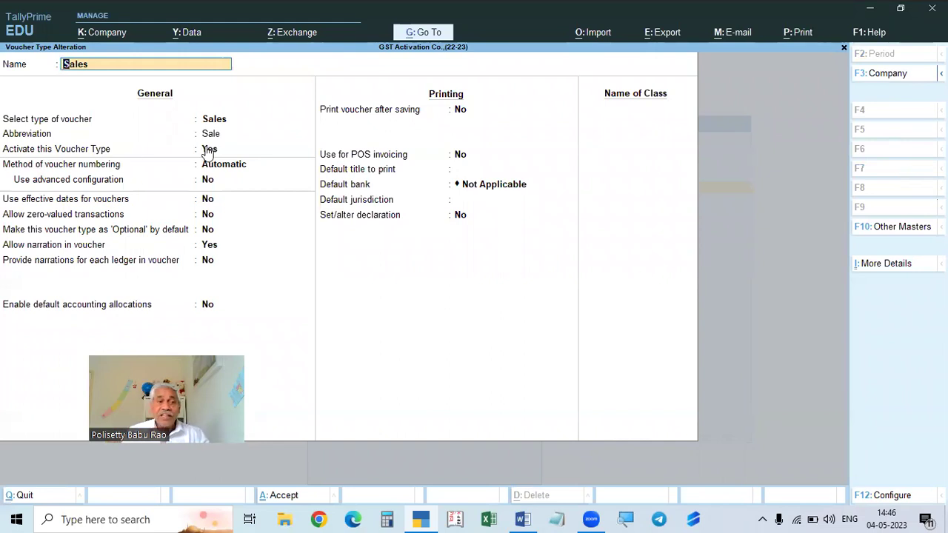
pyautogui.press('Return')
pyautogui.press('Return')
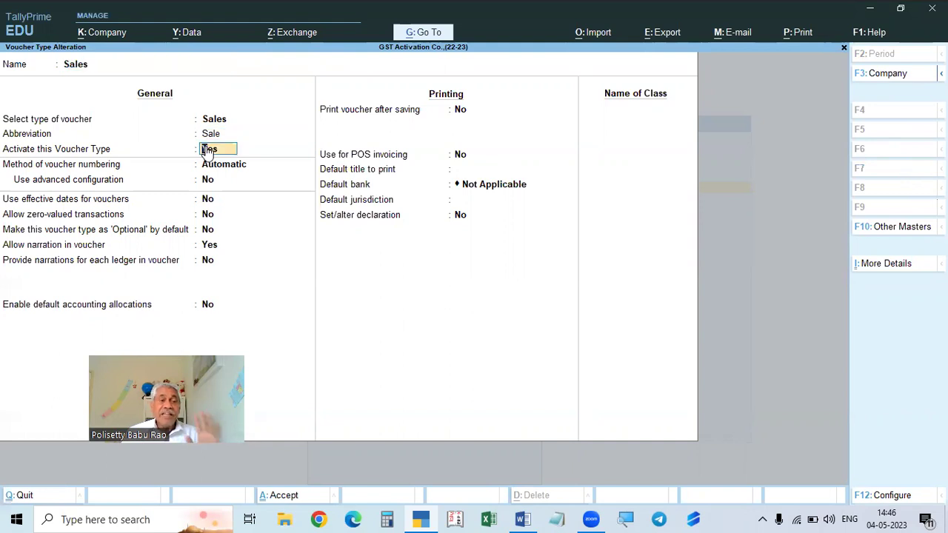
pyautogui.press('Return')
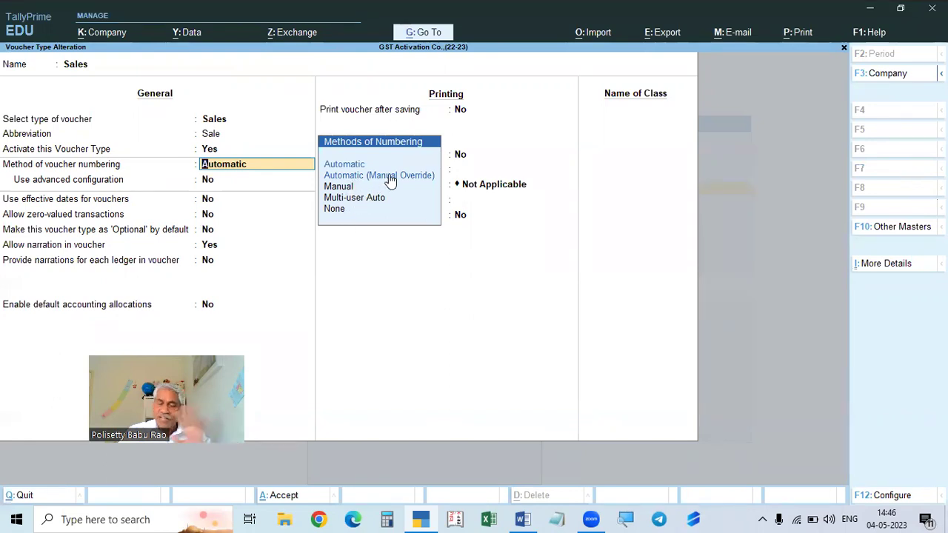
pyautogui.click(339, 188)
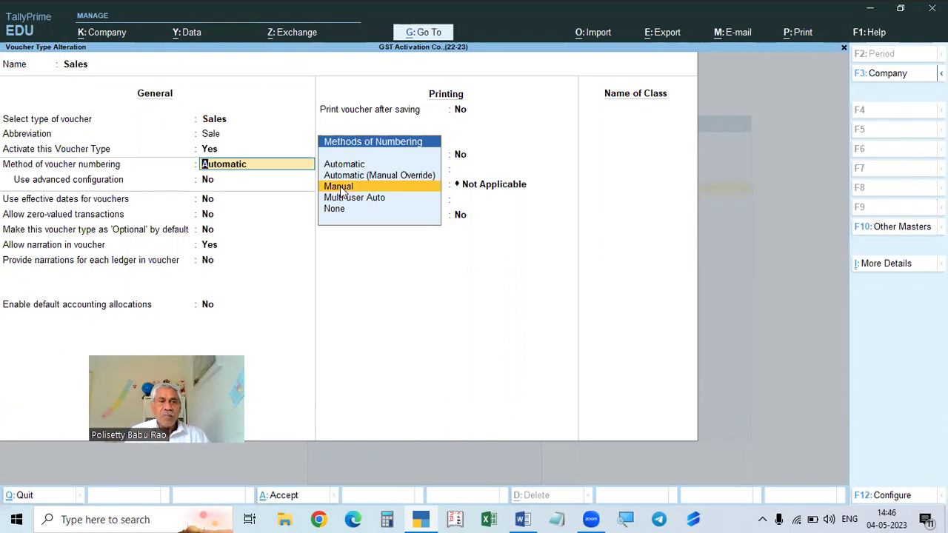
pyautogui.click(340, 188)
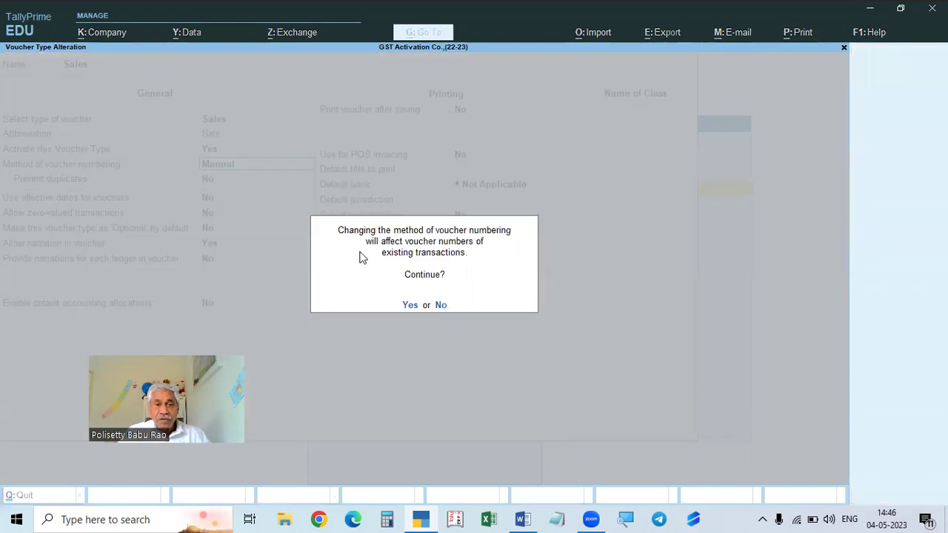
pyautogui.press('n')
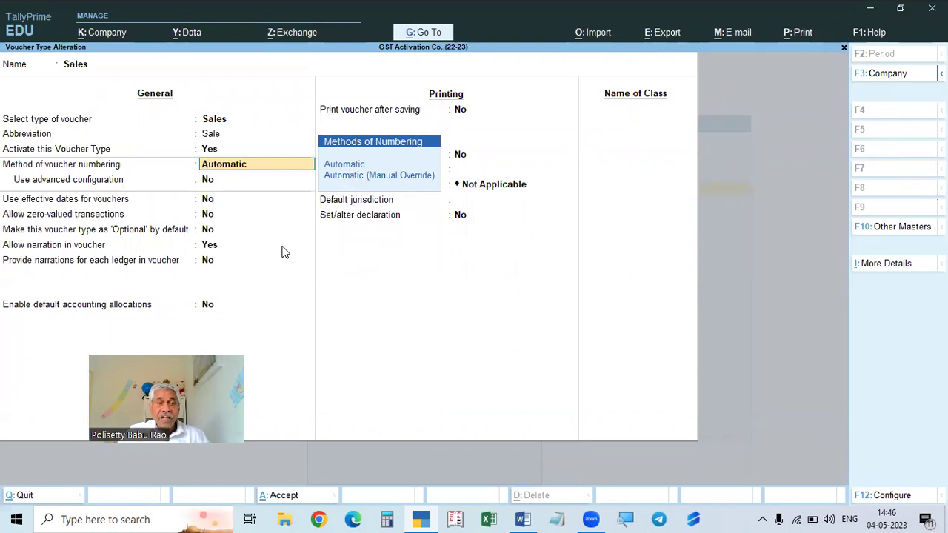
# Set the Sales voucher type's method of voucher numbering to Manual, accept the effect on existing transactions, and save the voucher type
pyautogui.press('BackSpace')
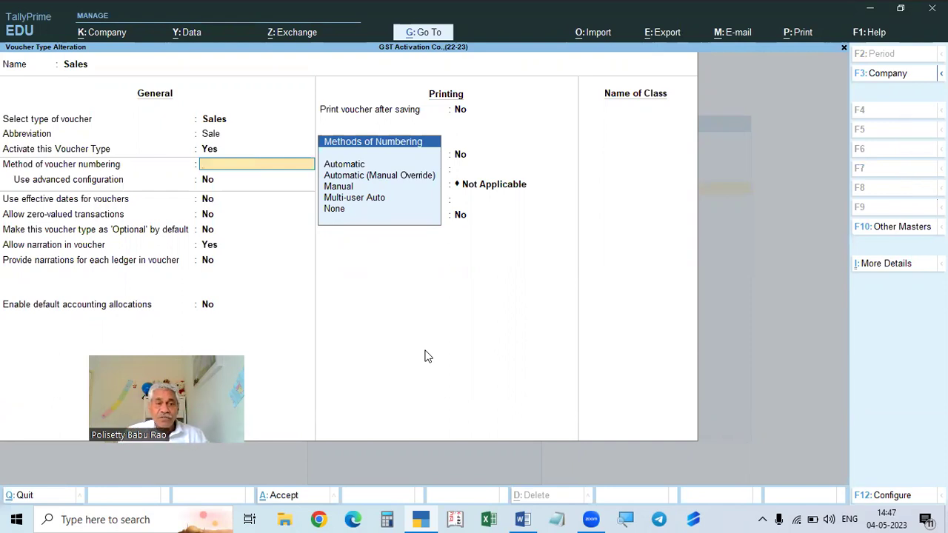
pyautogui.click(339, 188)
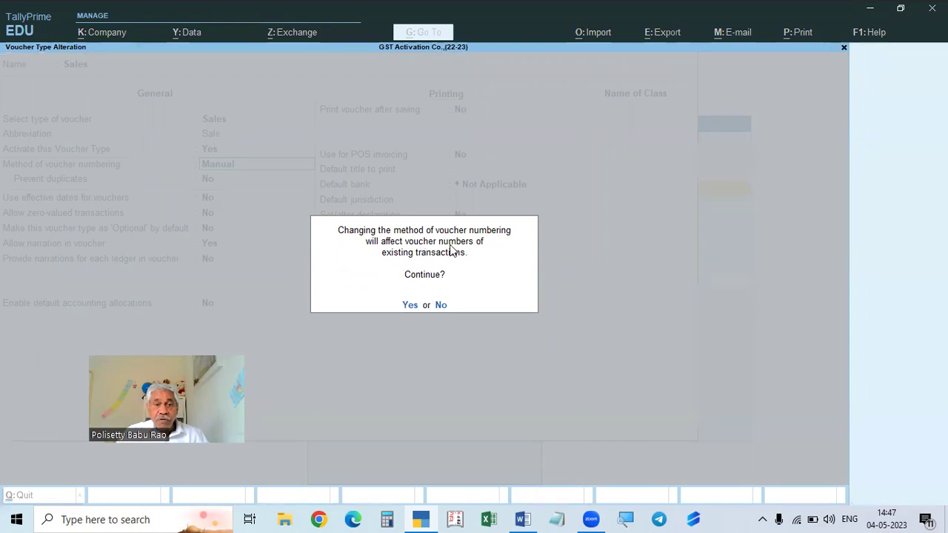
pyautogui.click(411, 308)
pyautogui.press('ctrl')
pyautogui.press('ctrl')
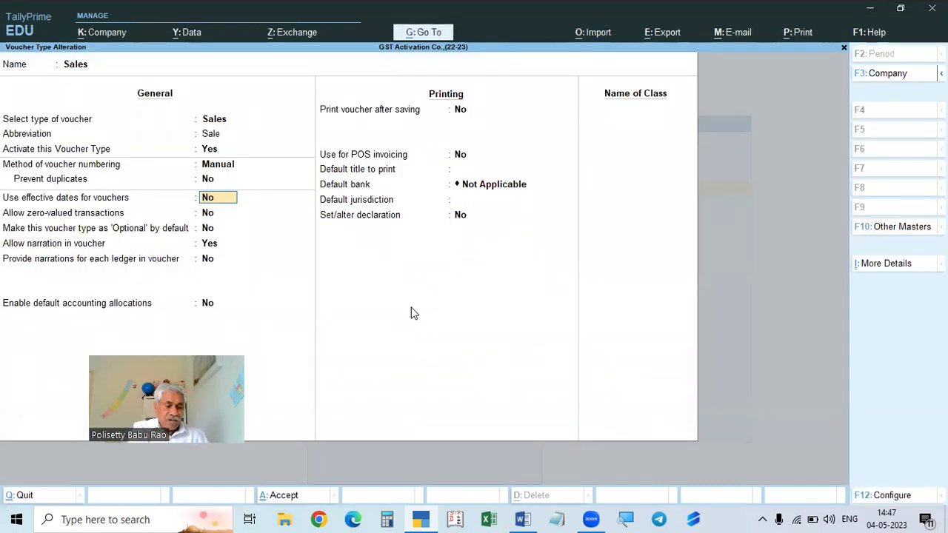
pyautogui.hotkey('ctrl', 'a')
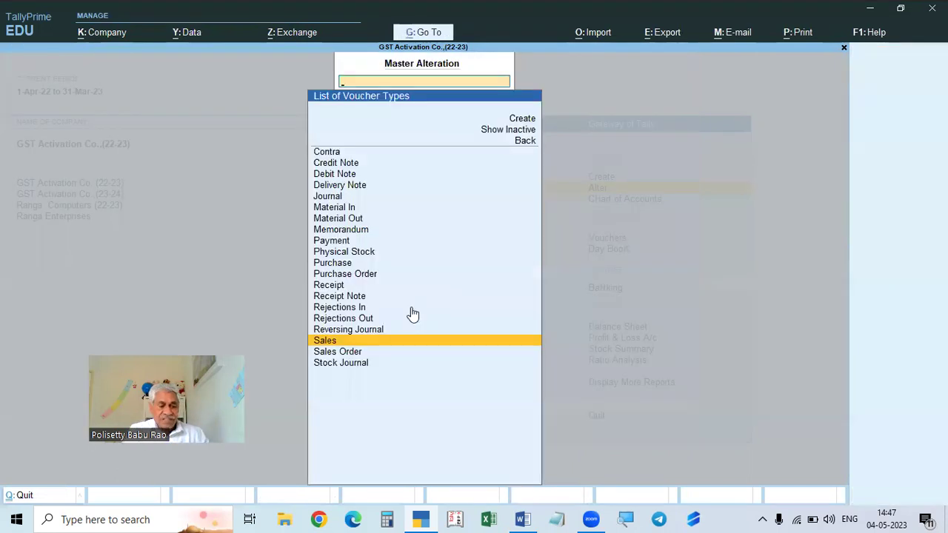
# Check the blank voucher number field in a new Sales voucher, and return to the Gateway of Tally
pyautogui.press('Escape')
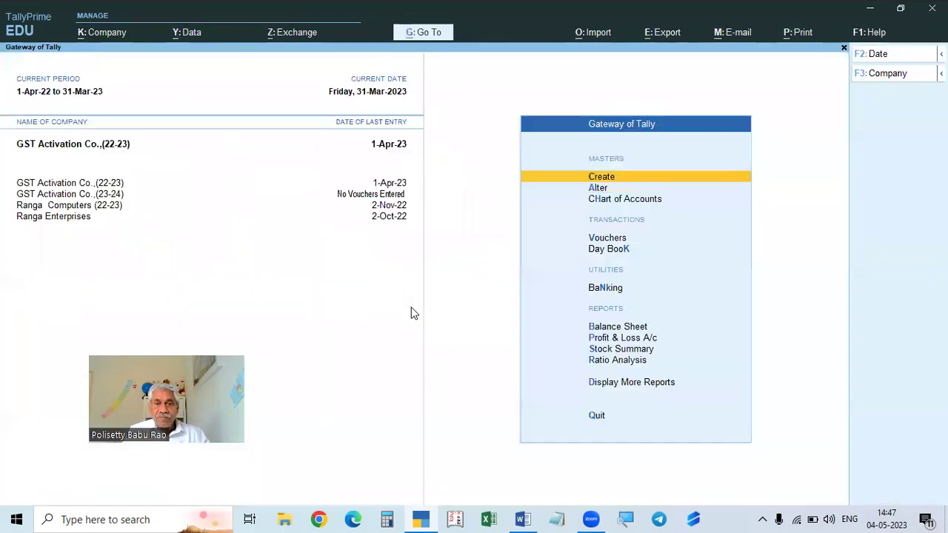
pyautogui.press('v')
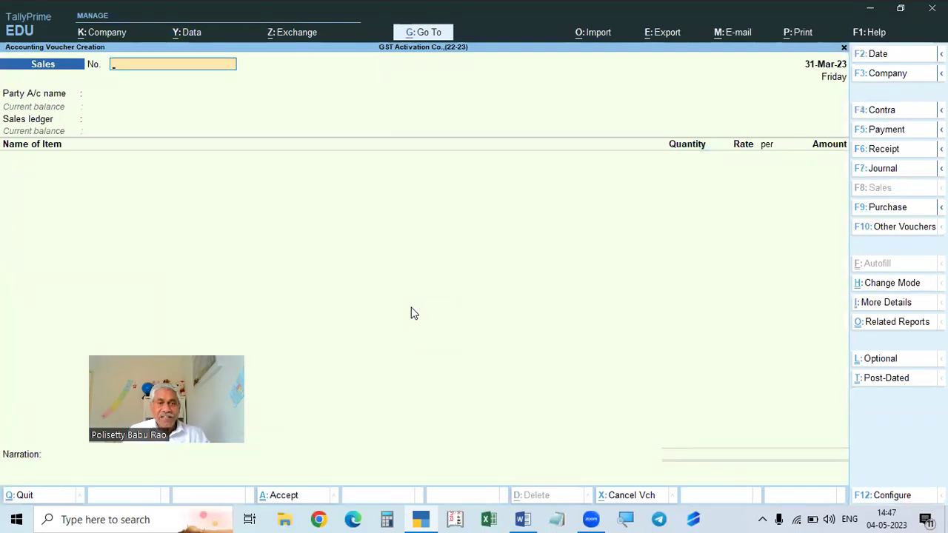
pyautogui.press('Escape')
pyautogui.press('Escape')
pyautogui.press('n')
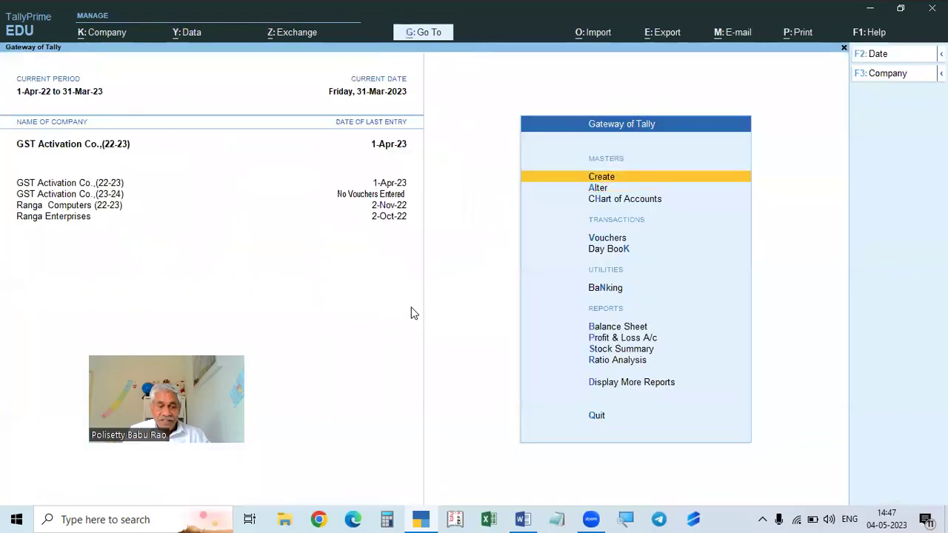
# Display the SALES ledger's vouchers for 1-Apr-22 to 31-Mar-23 and examine the voucher numbers of the sales entries
pyautogui.write('dalSal')
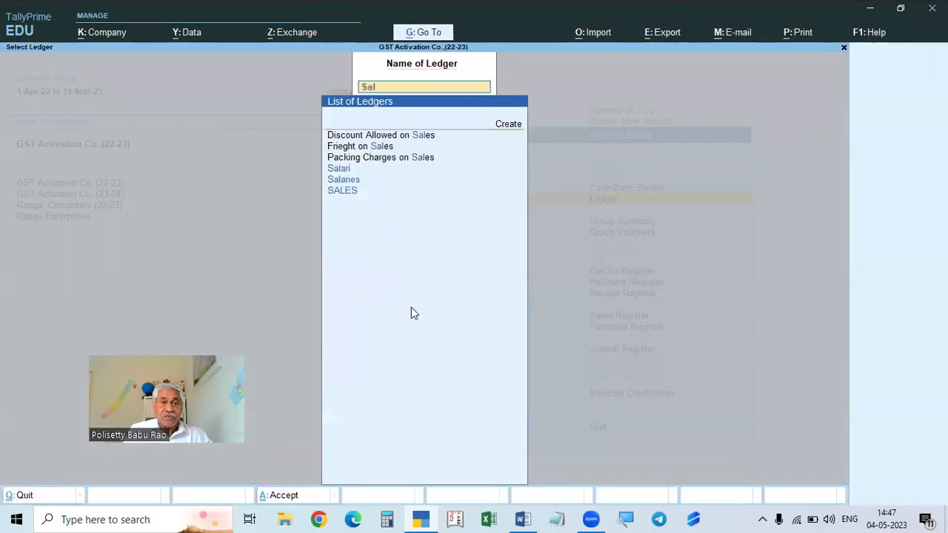
pyautogui.press('Down')
pyautogui.press('Down')
pyautogui.press('Down')
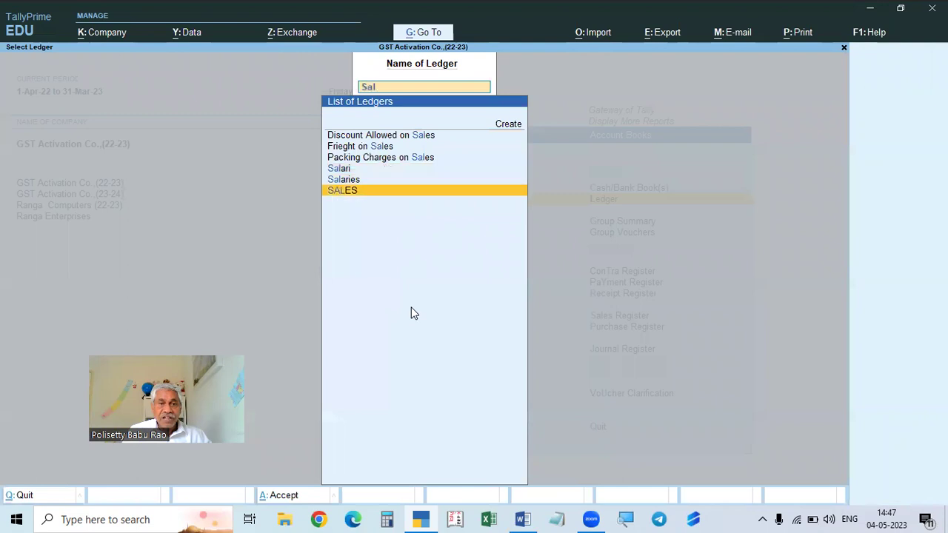
pyautogui.press('Return')
pyautogui.press('Down')
pyautogui.press('Down')
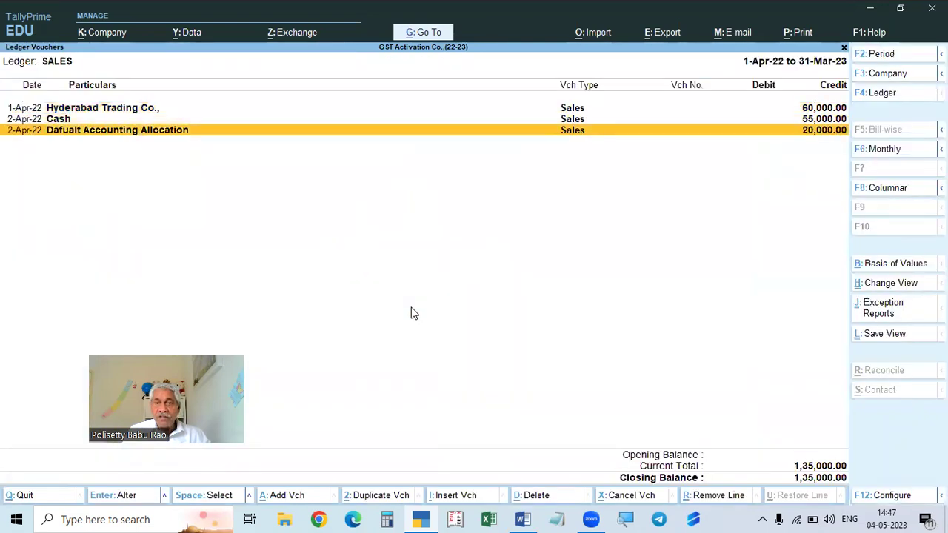
pyautogui.press('Up')
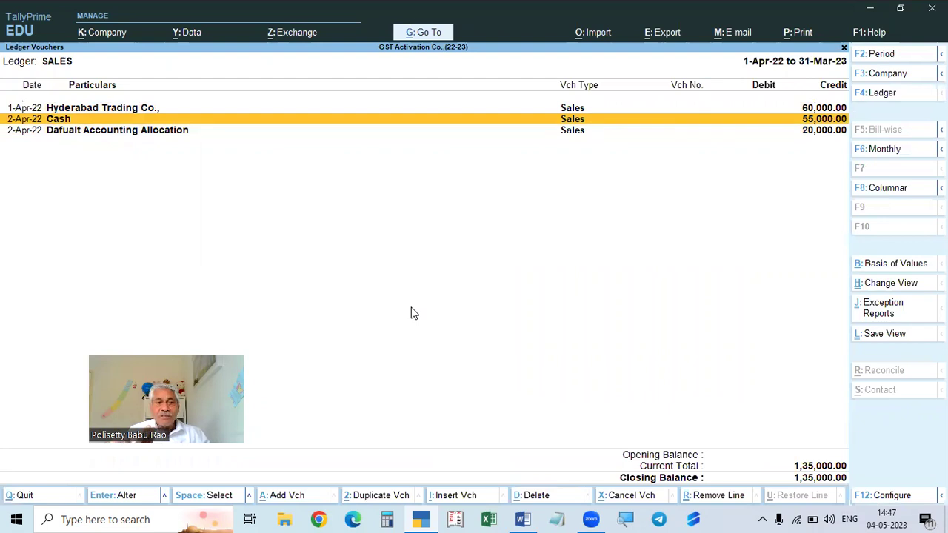
pyautogui.press('Up')
pyautogui.press('Down')
pyautogui.press('Down')
pyautogui.press('Up')
pyautogui.press('Up')
# Set the voucher number of the 1-Apr-22 Hyderabad Trading Co. sale to 1 and save the voucher
pyautogui.press('Return')
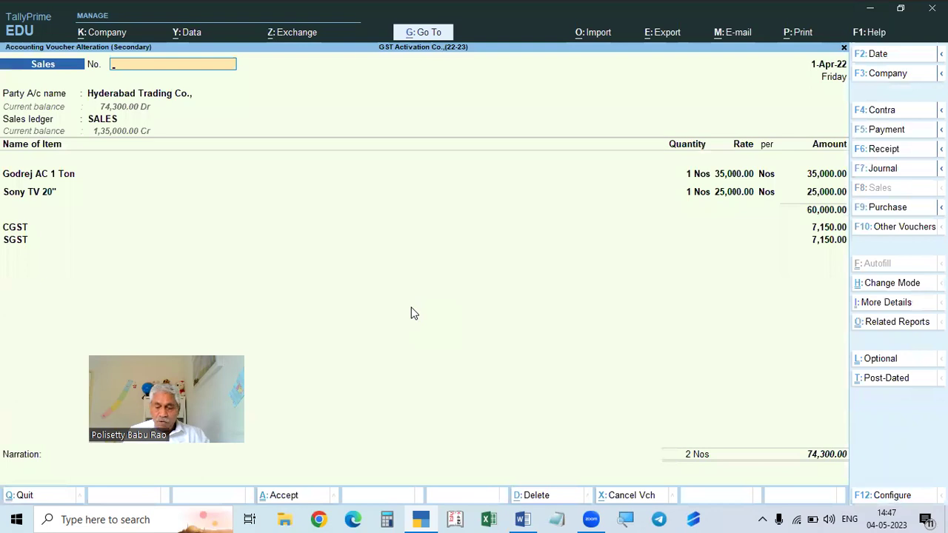
pyautogui.write('1')
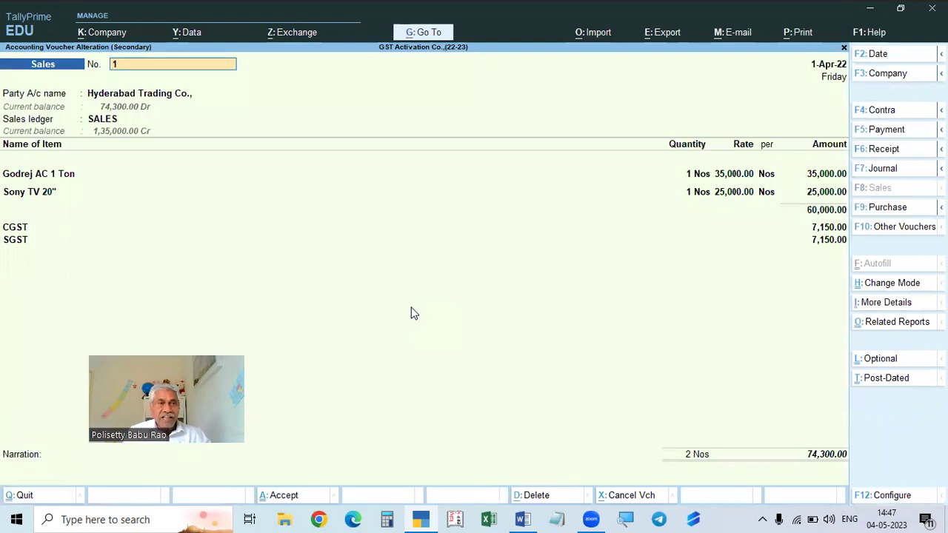
pyautogui.press('Return')
pyautogui.press('BackSpace')
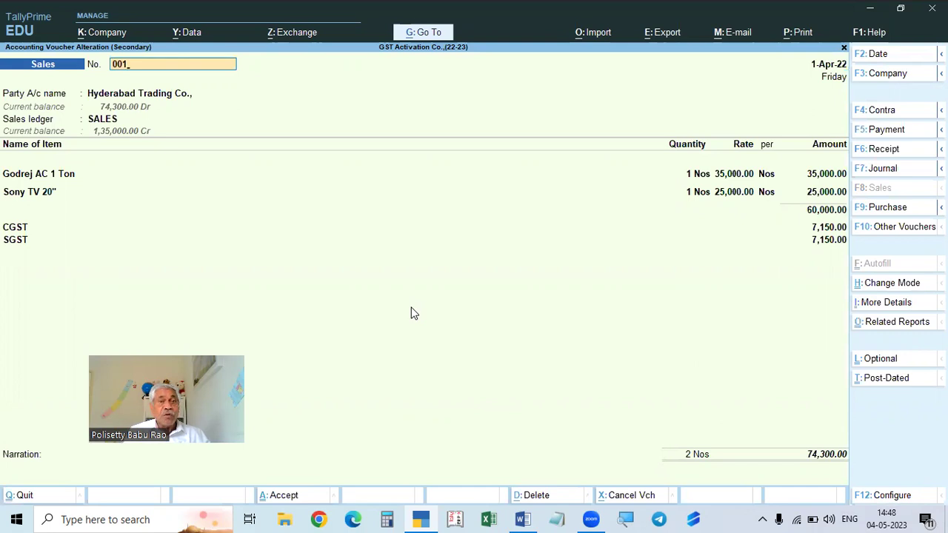
pyautogui.press('Return')
pyautogui.press('BackSpace')
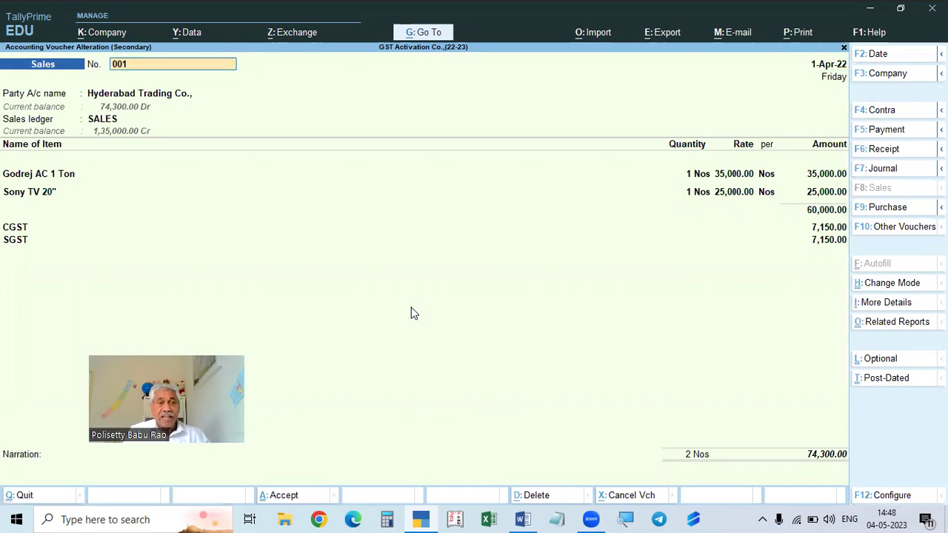
pyautogui.write('1')
pyautogui.press('Return')
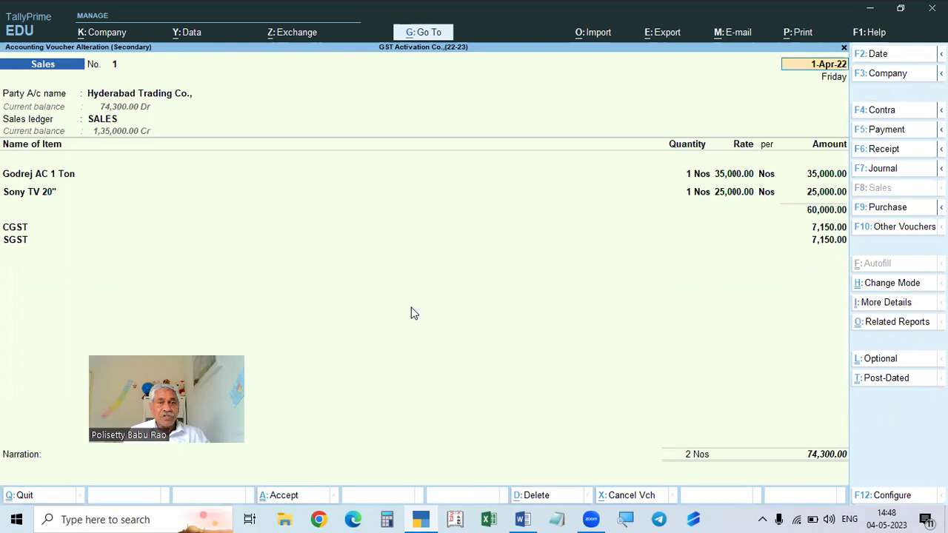
pyautogui.press('ctrl')
pyautogui.hotkey('ctrl', 'a')
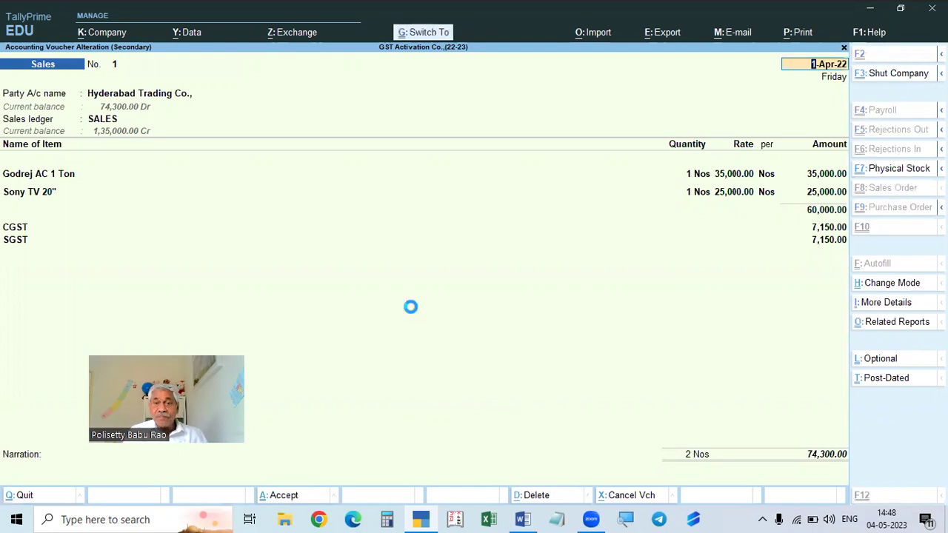
# Set the voucher number of the 2-Apr-22 Cash sale to 2 and save the voucher
pyautogui.press('Down')
pyautogui.press('Return')
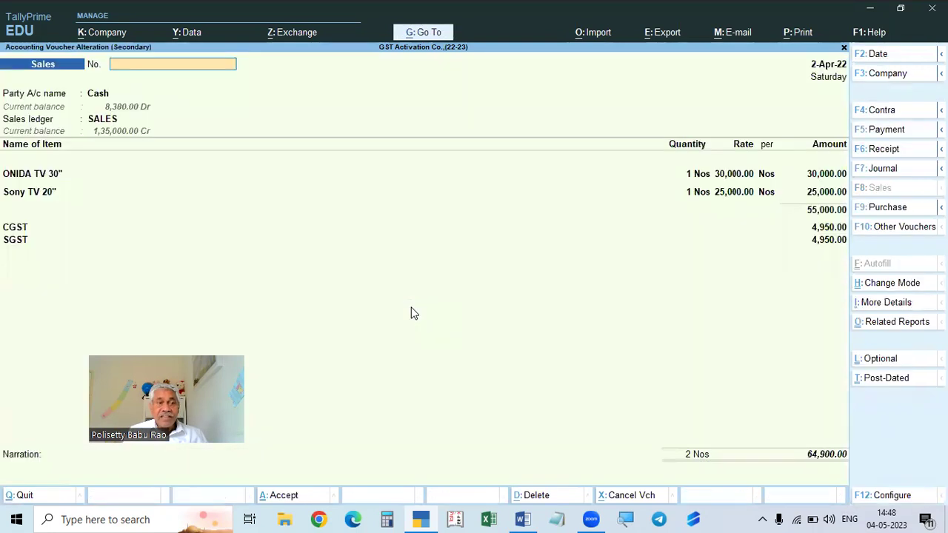
pyautogui.press('Return')
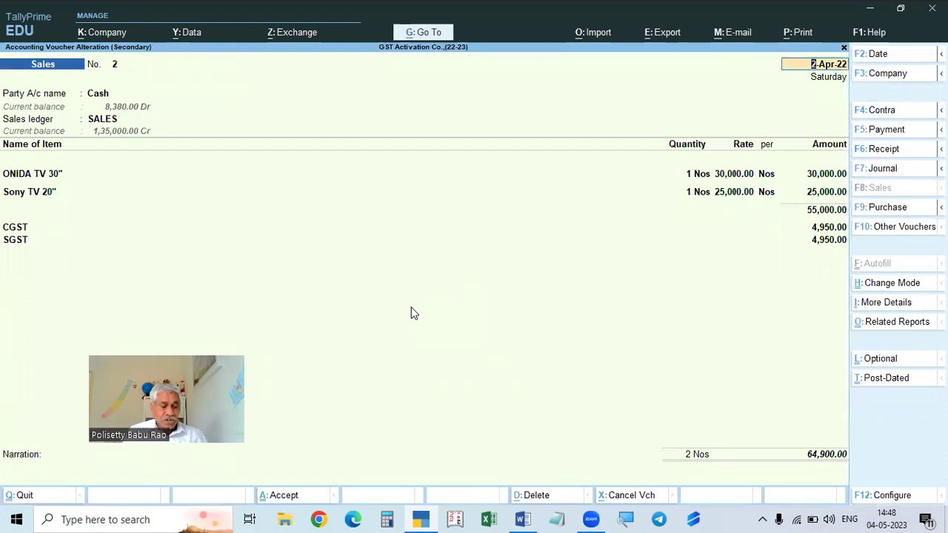
pyautogui.press('ctrl')
pyautogui.hotkey('ctrl', 'a')
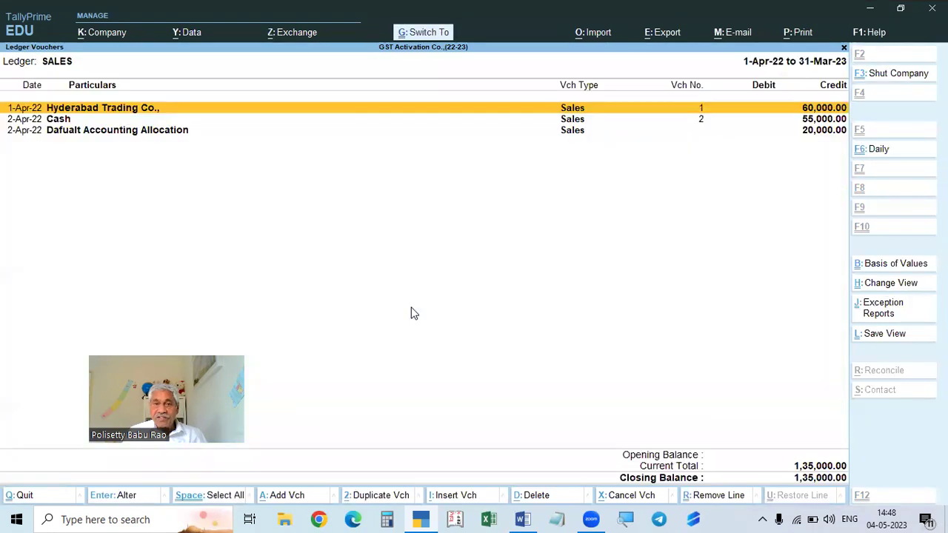
# Set the voucher number of the 2-Apr-22 Dafualt Accounting Allocation sale to 3 and save the voucher
pyautogui.press('Down')
pyautogui.press('Down')
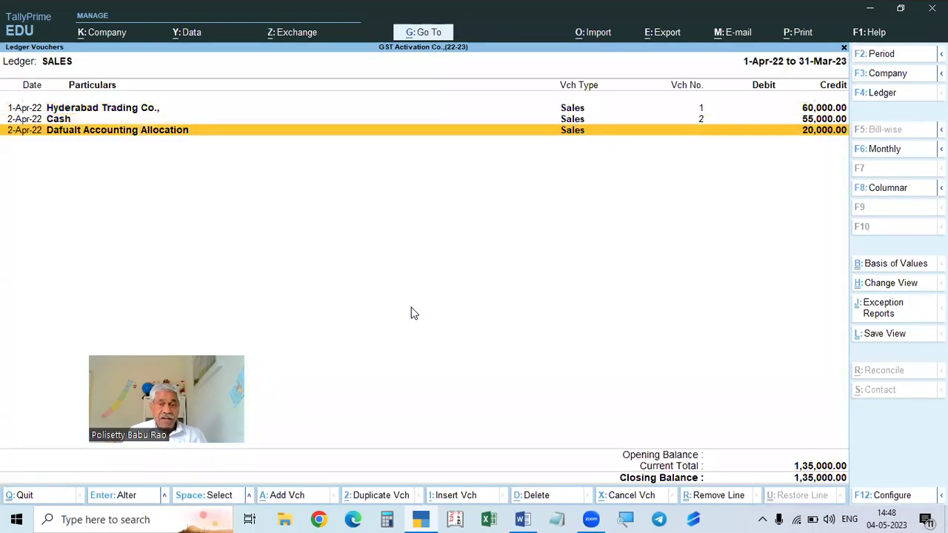
pyautogui.press('Return')
pyautogui.press('ctrl')
pyautogui.press('Return')
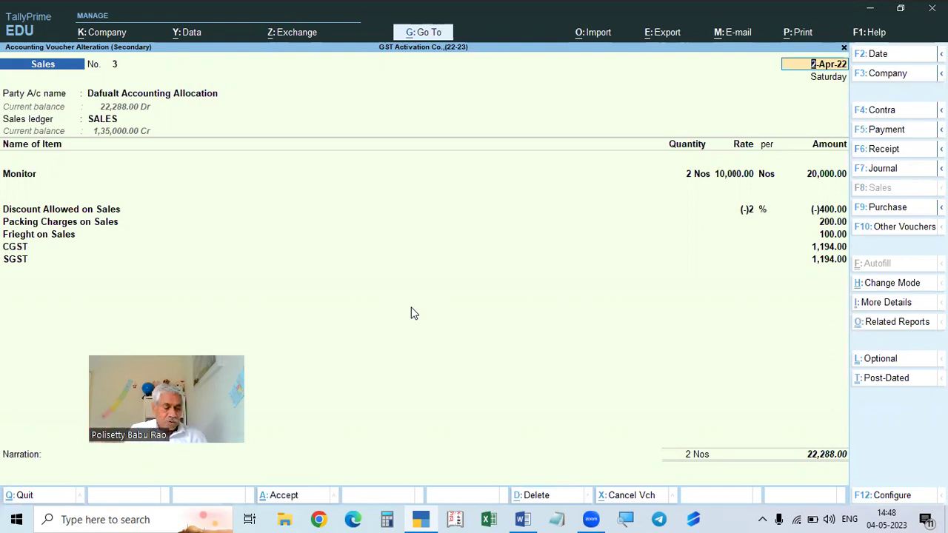
pyautogui.hotkey('ctrl', 'a')
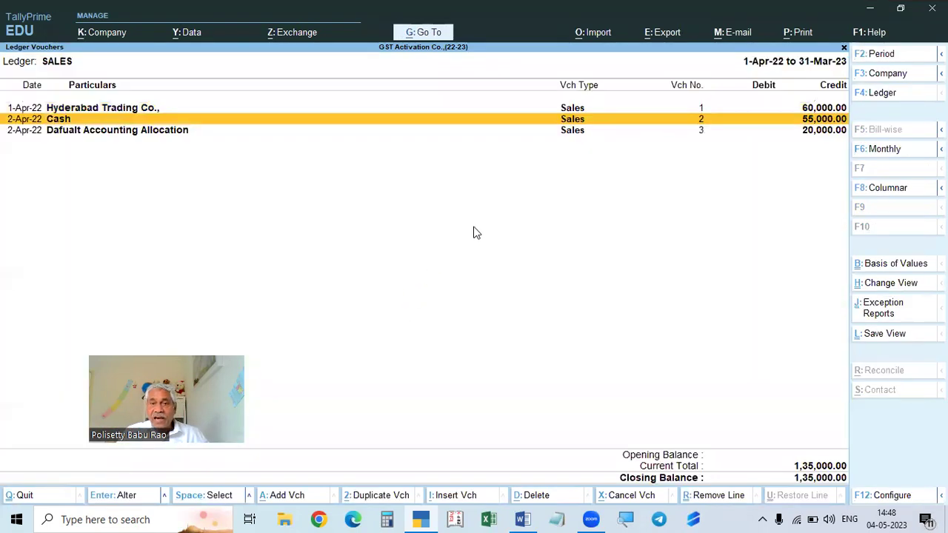
# Leave the SALES ledger report and start a new Sales voucher with voucher number 4
pyautogui.press('Escape')
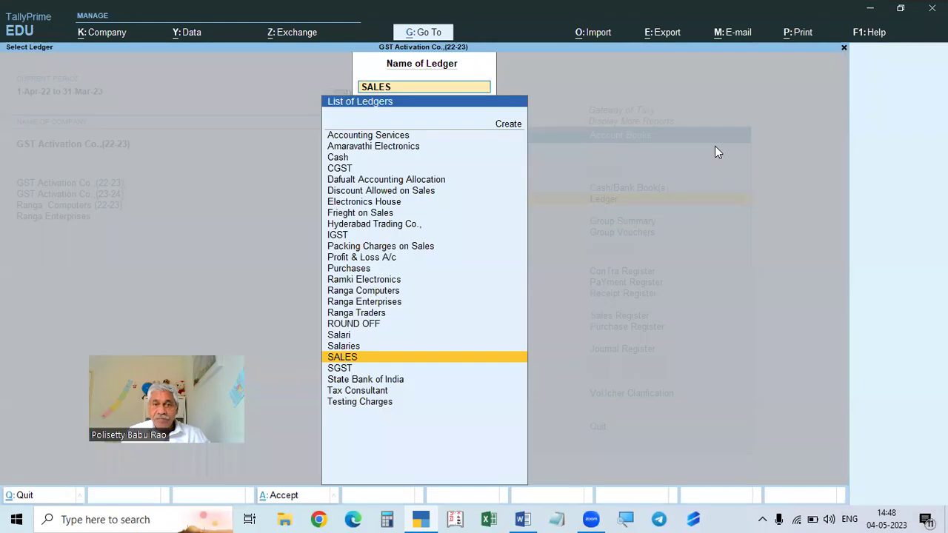
pyautogui.press('Escape')
pyautogui.press('Escape')
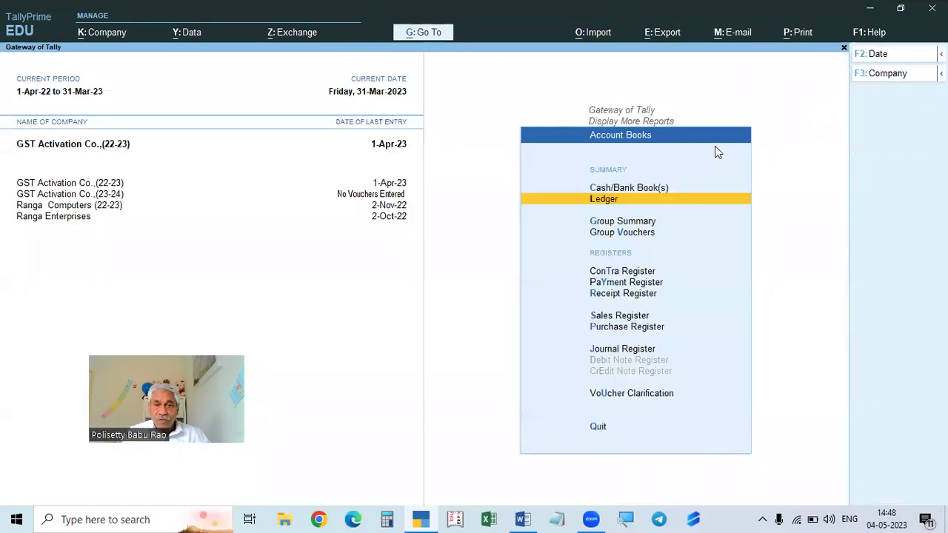
pyautogui.press('Escape')
pyautogui.press('Escape')
pyautogui.press('Escape')
pyautogui.press('n')
pyautogui.press('v')
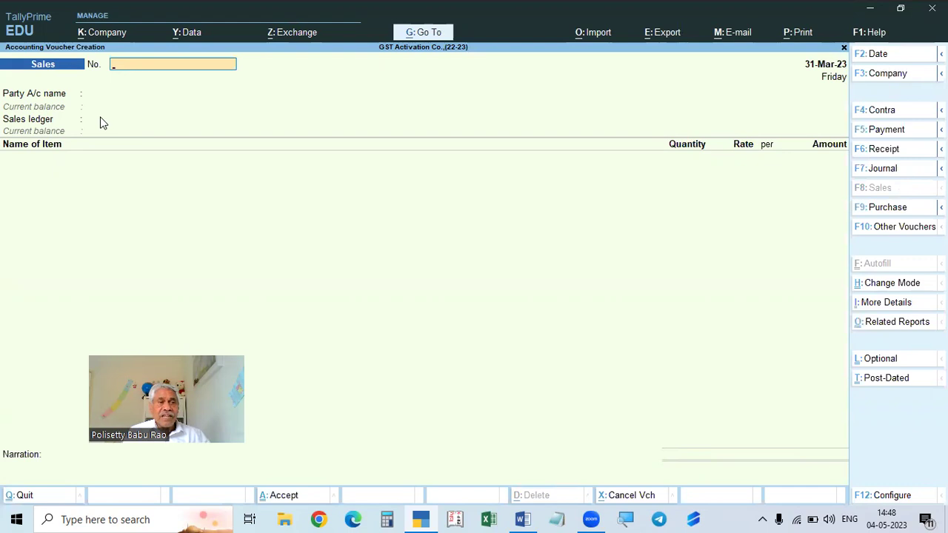
pyautogui.write('4')
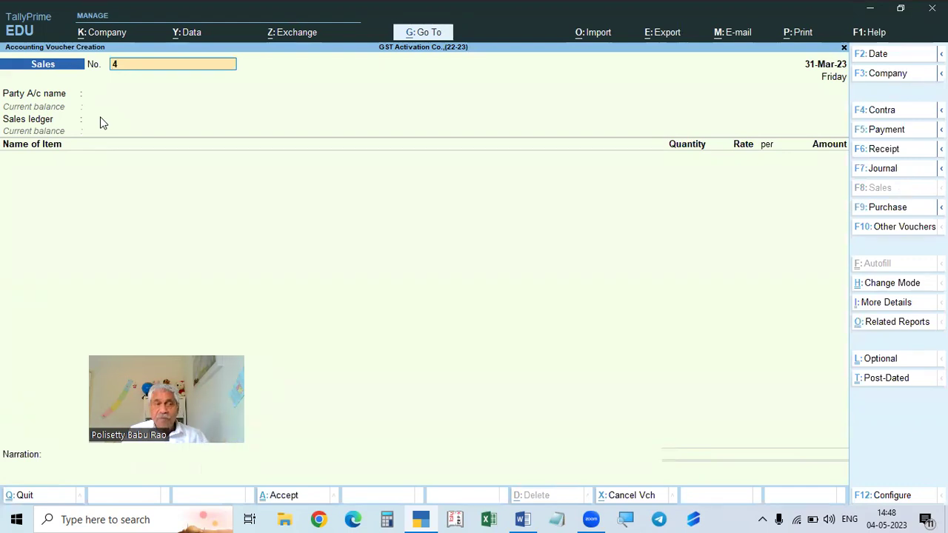
pyautogui.press('Return')
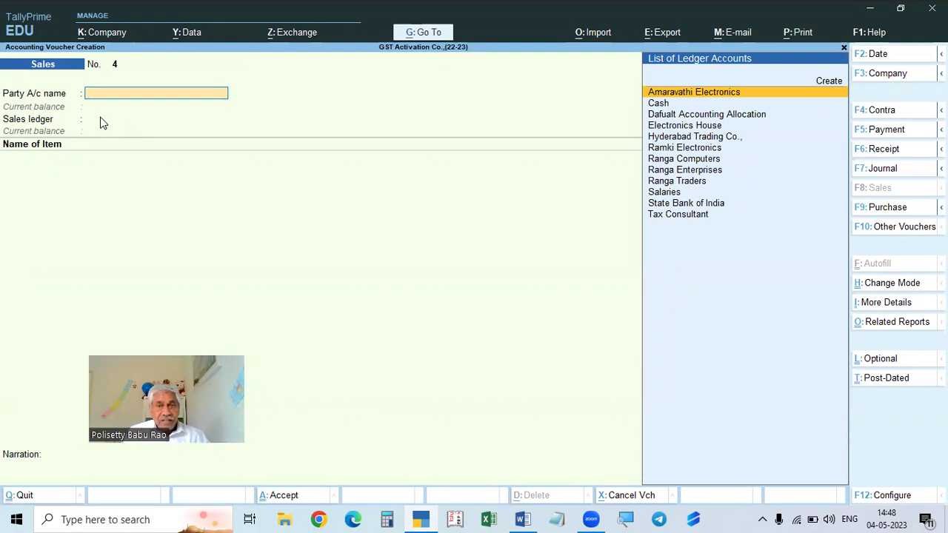
# Choose Cash as the party account of the new Sales voucher and pass over the dispatch details
pyautogui.press('Down')
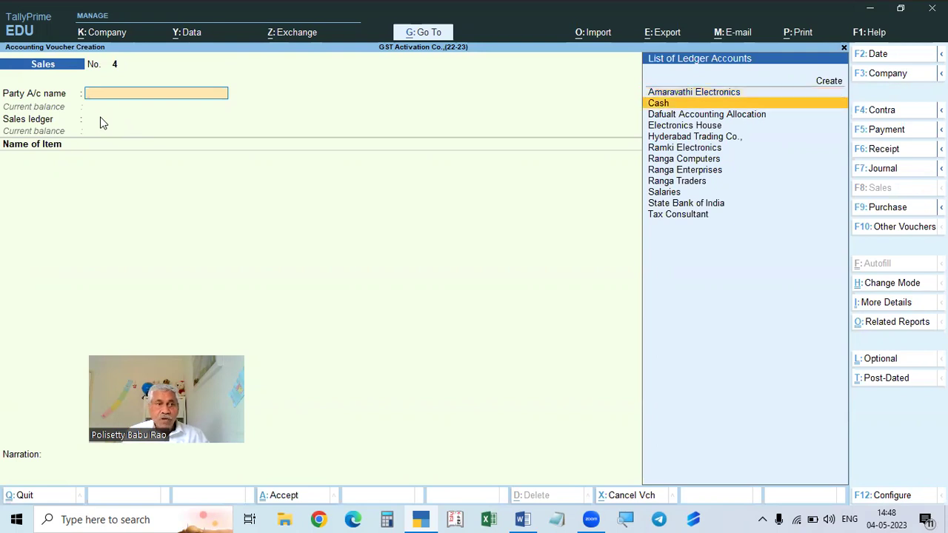
pyautogui.press('Return')
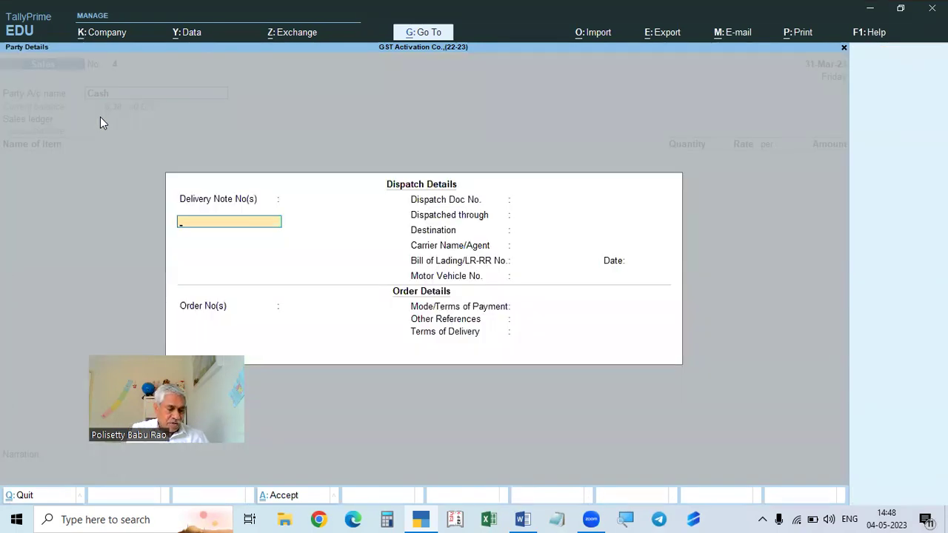
pyautogui.press('Escape')
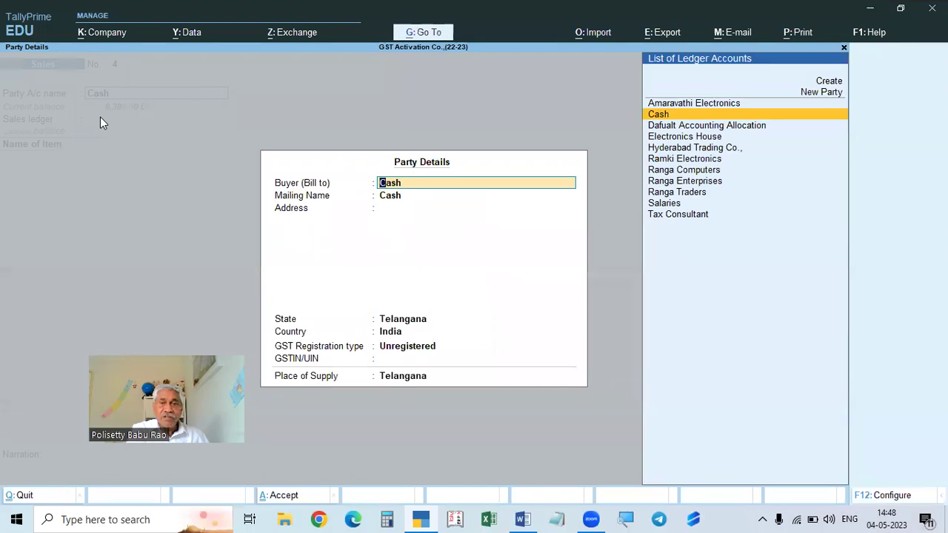
# Enter the buyer's name as a new party, with GST registration type Consumer and Telangana as place of supply
pyautogui.write('Ramu')
pyautogui.press('Return')
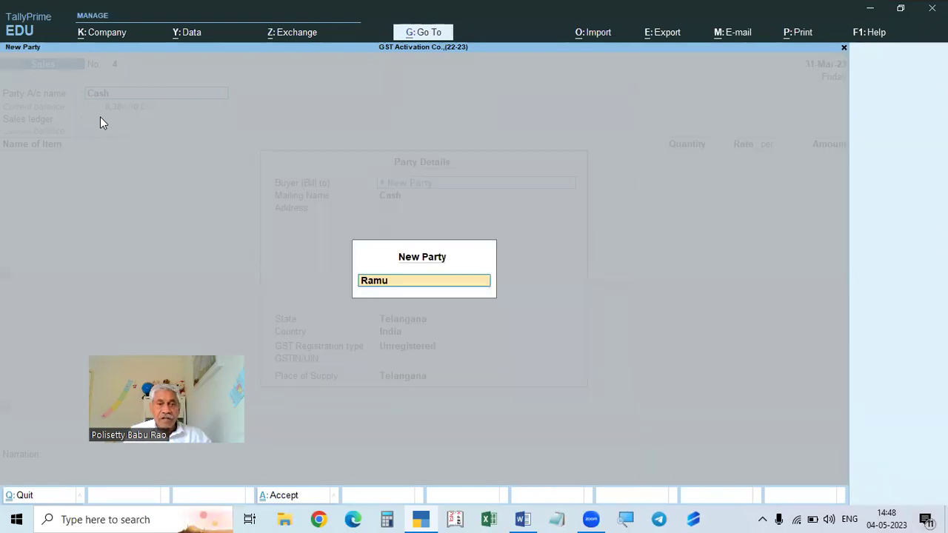
pyautogui.press('Return')
pyautogui.press('Return')
pyautogui.press('Return')
pyautogui.press('Return')
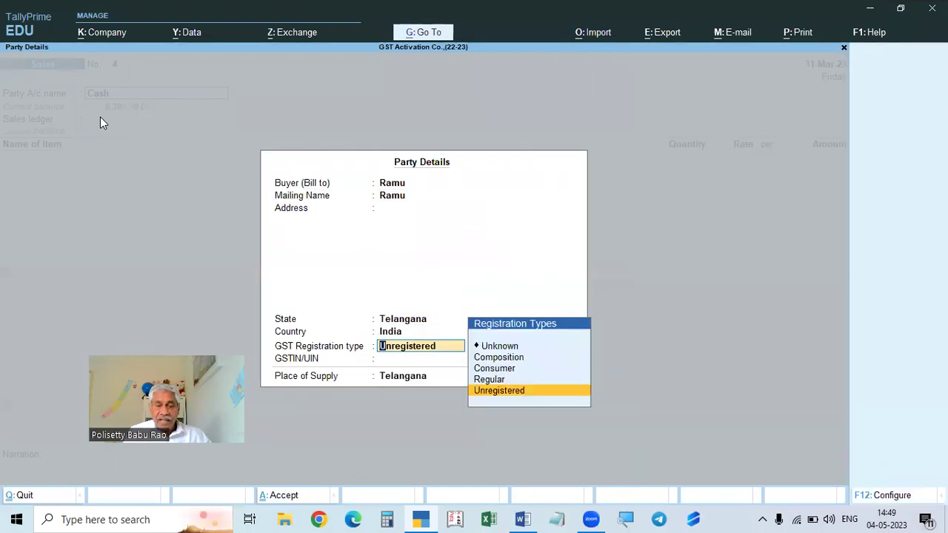
pyautogui.press('Up')
pyautogui.press('Up')
pyautogui.press('Return')
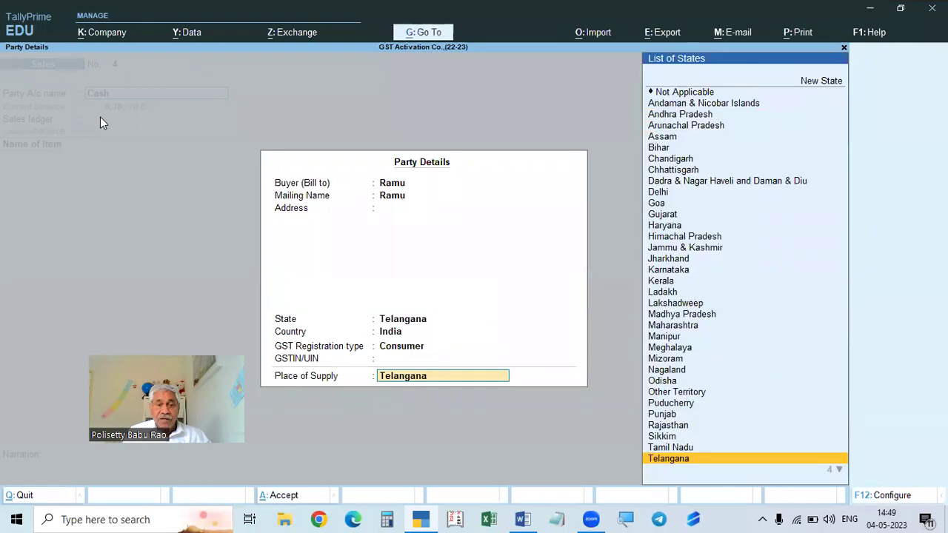
pyautogui.press('Return')
# Select SALES as the sales ledger and accept the tax classification details left blank
pyautogui.press('Down')
pyautogui.press('Return')
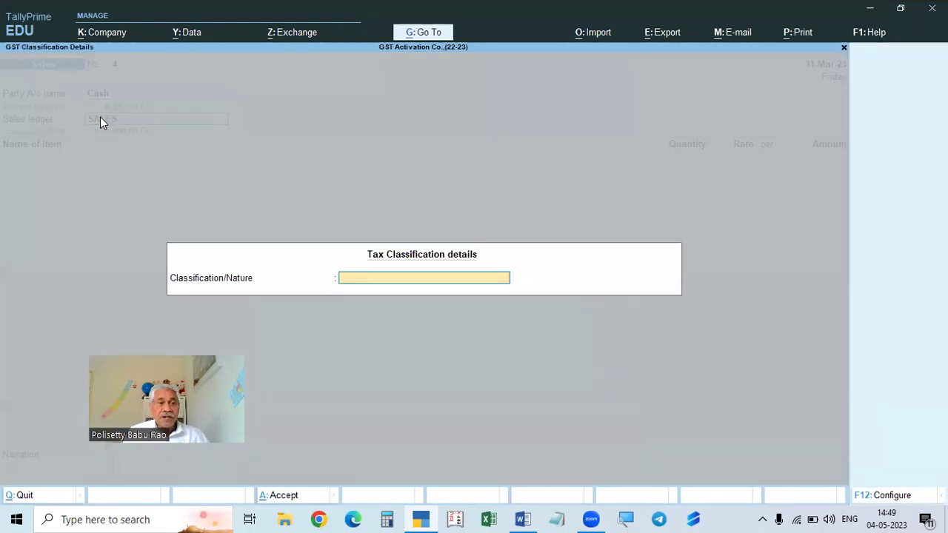
pyautogui.press('Return')
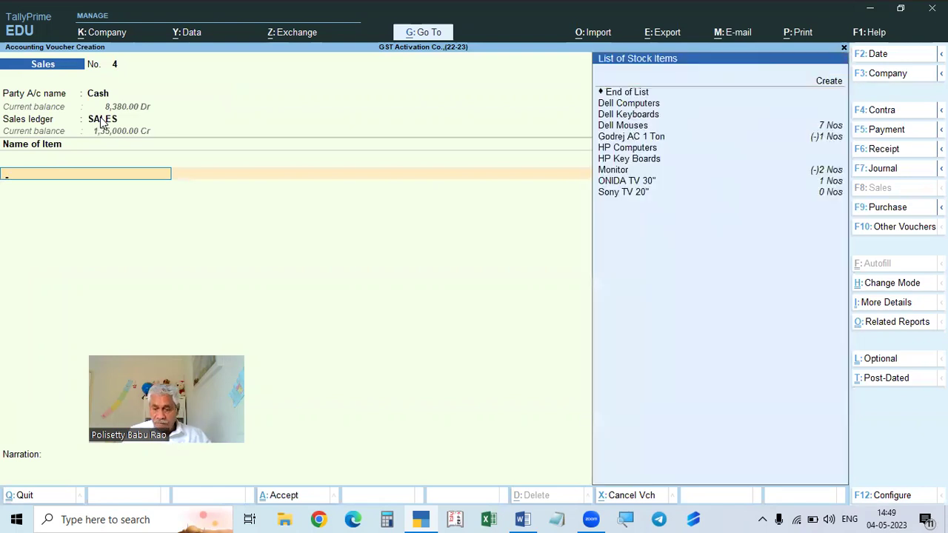
# Add the stock item Monitor to the voucher with quantity 1 Nos at the rate of 10,000.00
pyautogui.press('Down')
pyautogui.press('Down')
pyautogui.press('Down')
pyautogui.press('Down')
pyautogui.press('Down')
pyautogui.press('Down')
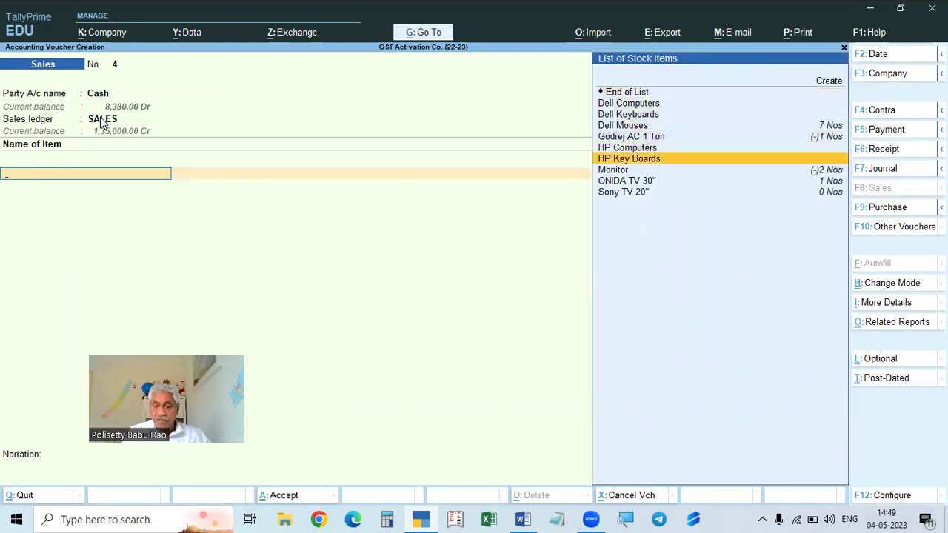
pyautogui.press('Down')
pyautogui.press('Return')
pyautogui.write('1')
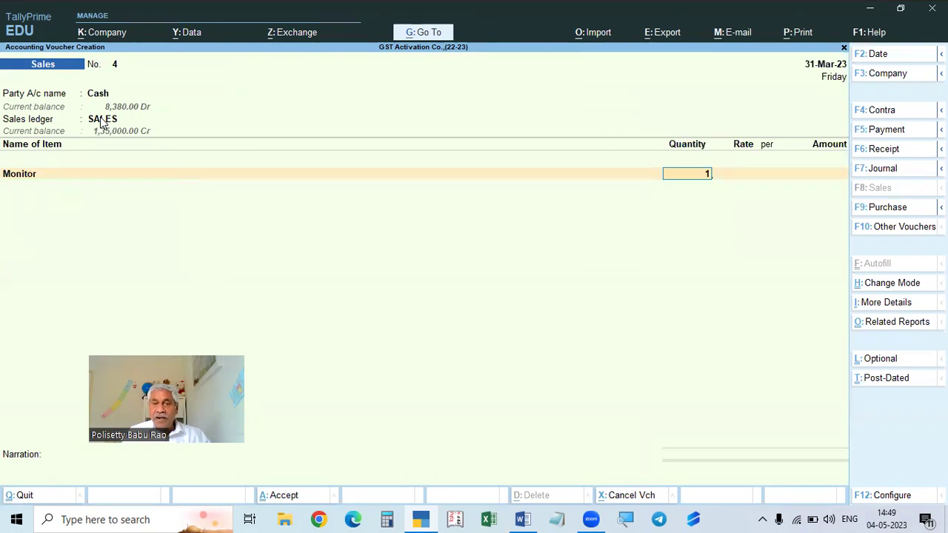
pyautogui.press('Return')
pyautogui.press('Return')
pyautogui.press('Return')
pyautogui.press('Return')
pyautogui.press('Return')
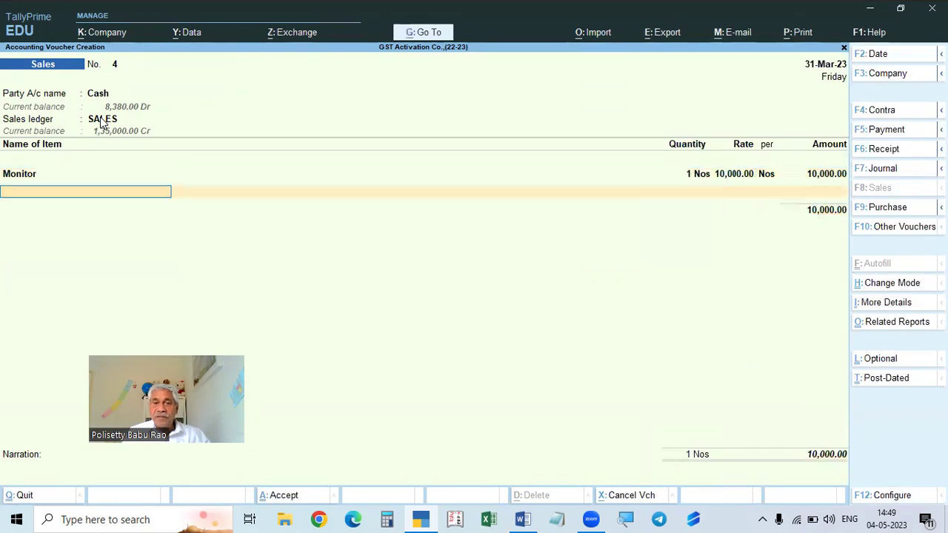
# Add the CGST and SGST ledgers below the Monitor item and save the Sales voucher with a blank narration
pyautogui.press('Return')
pyautogui.write('cgst')
pyautogui.press('Return')
pyautogui.press('Return')
pyautogui.write('Sg')
pyautogui.press('Return')
pyautogui.press('Return')
pyautogui.press('Return')
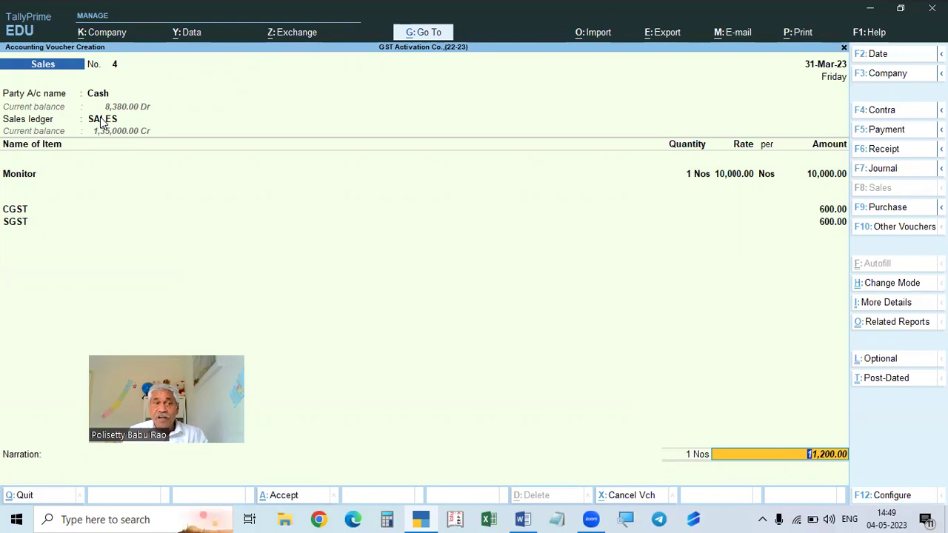
pyautogui.press('Return')
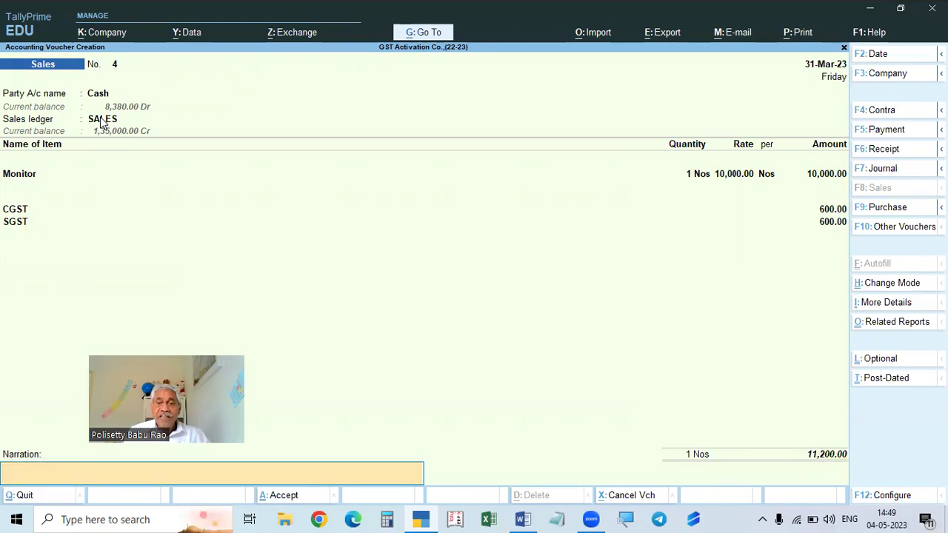
pyautogui.press('Return')
pyautogui.press('Return')
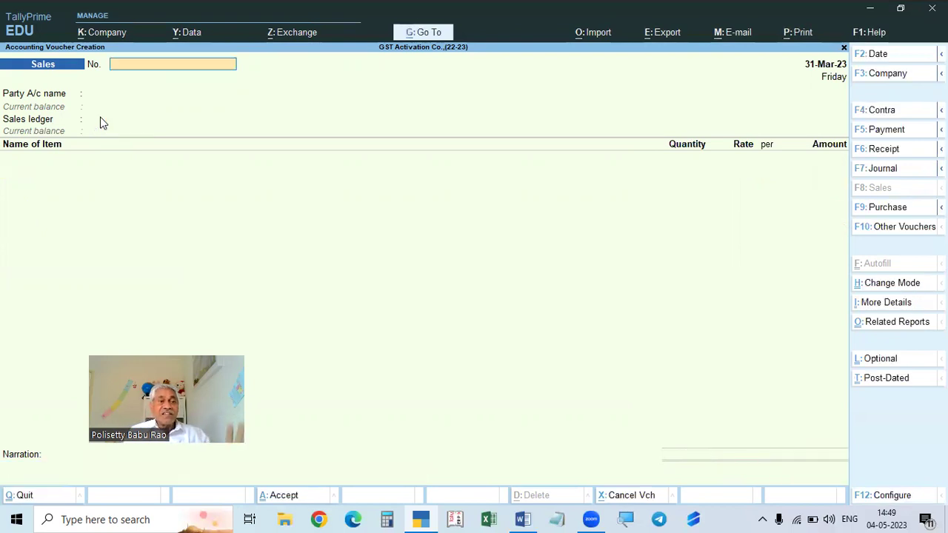
pyautogui.write('5')
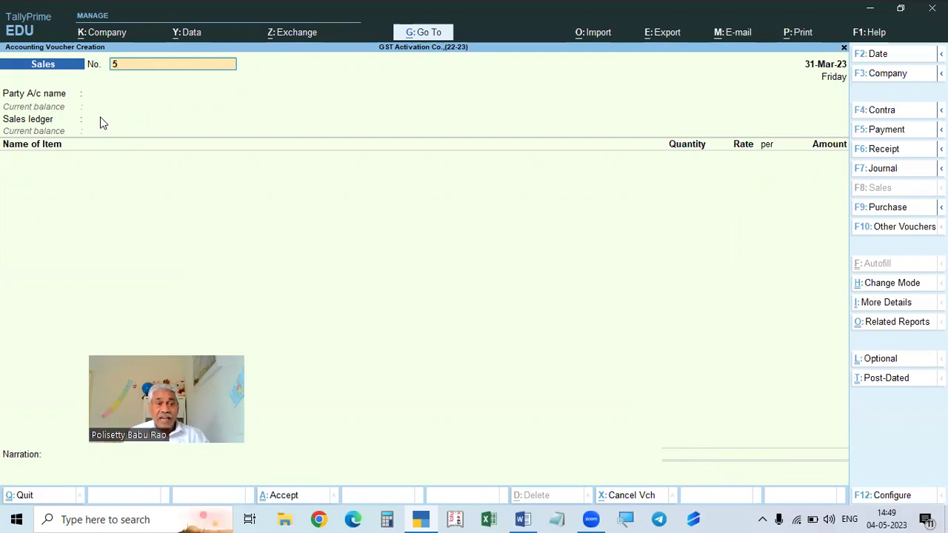
pyautogui.press('Escape')
pyautogui.press('y')
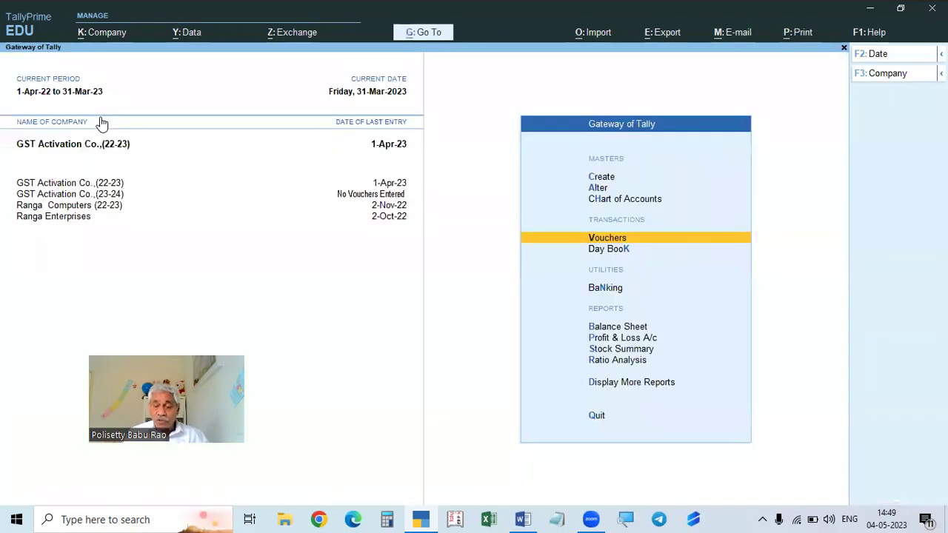
# Open the Sales voucher type for alteration
pyautogui.press('Up')
pyautogui.press('Up')
pyautogui.press('Return')
pyautogui.press('Down')
pyautogui.press('Down')
pyautogui.press('Down')
pyautogui.press('Return')
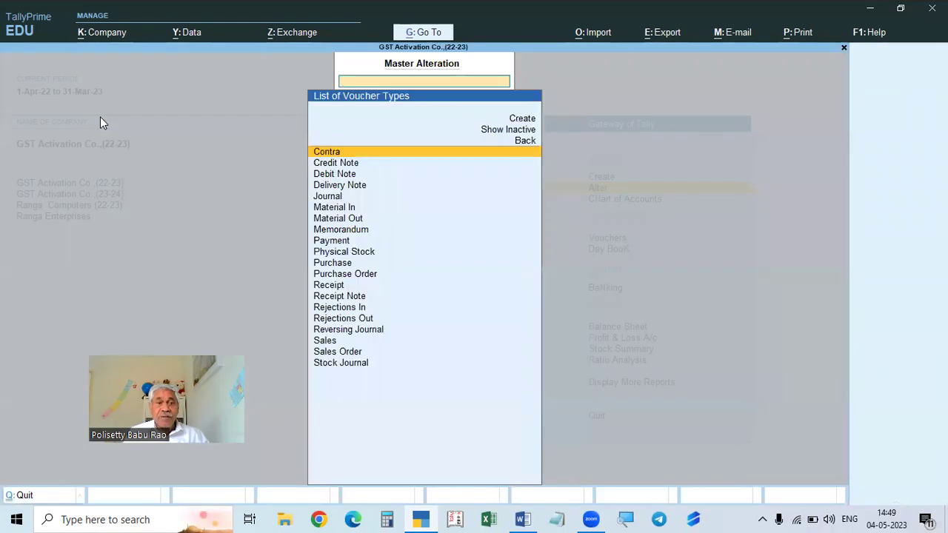
pyautogui.write('Sal')
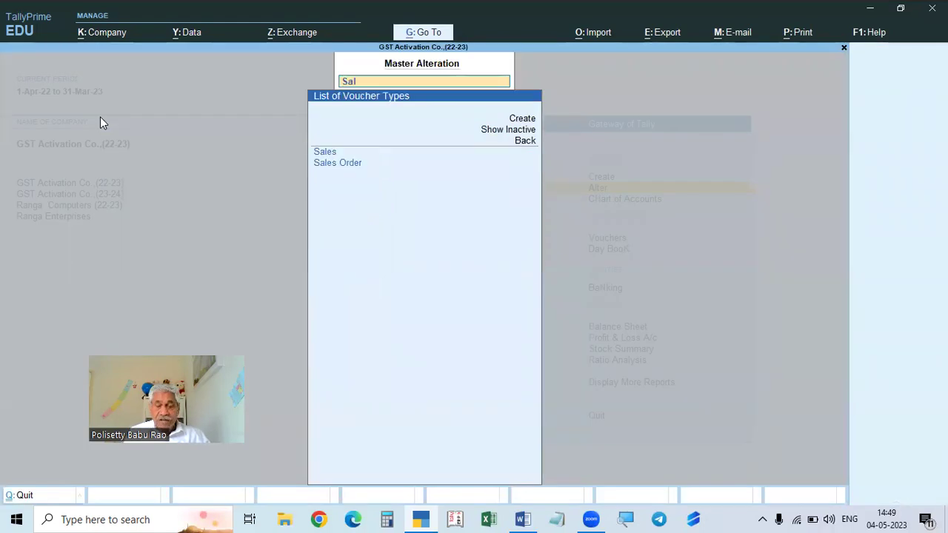
pyautogui.press('Return')
pyautogui.press('Return')
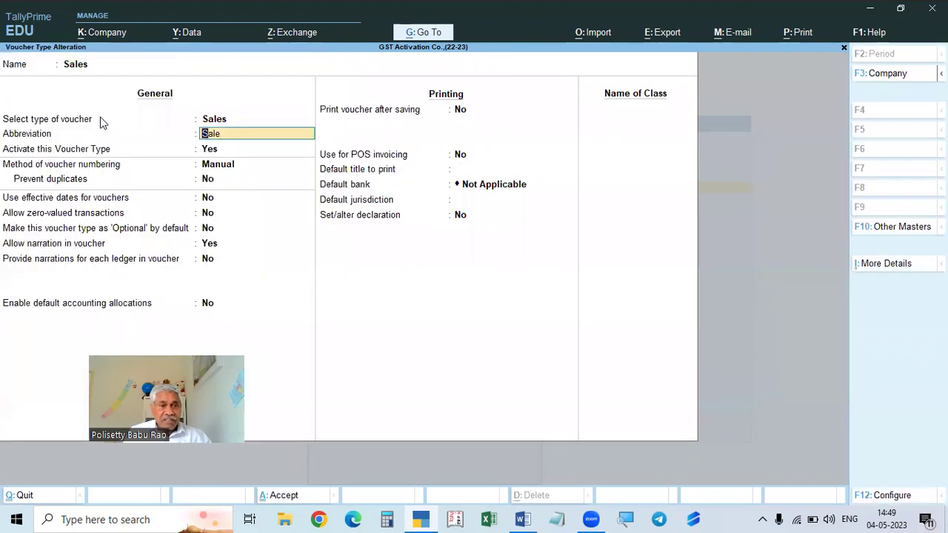
# Set the Sales voucher type's method of voucher numbering to Automatic, agree to the effect on existing vouchers and save it
pyautogui.press('Return')
pyautogui.press('Return')
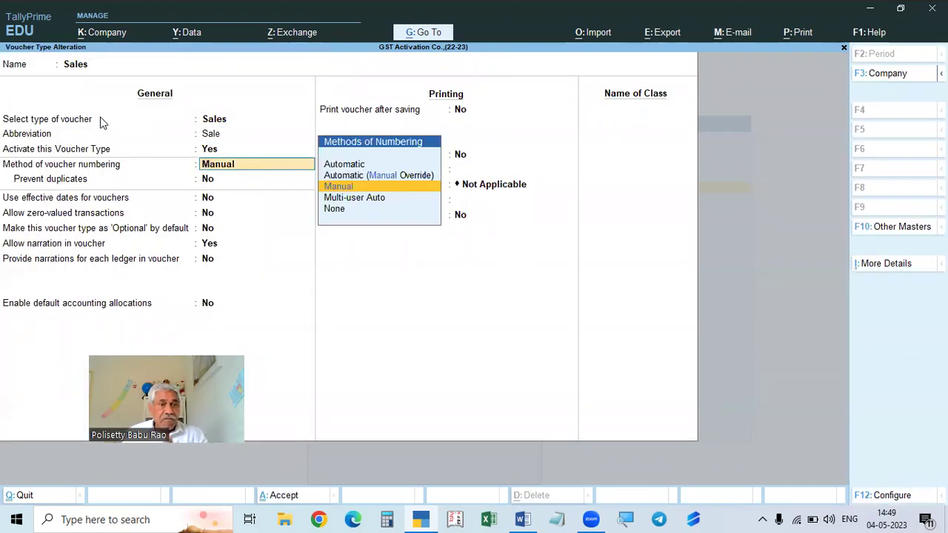
pyautogui.press('Up')
pyautogui.press('Up')
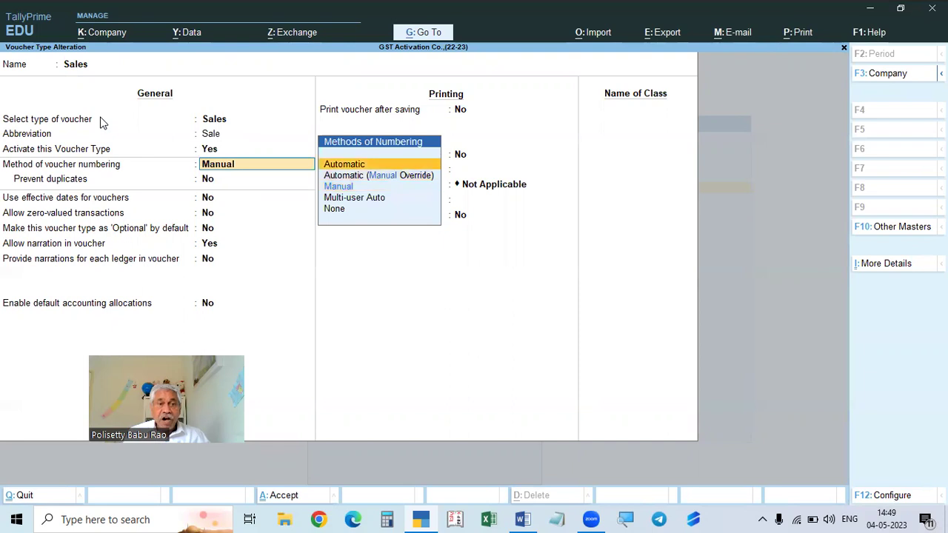
pyautogui.press('Return')
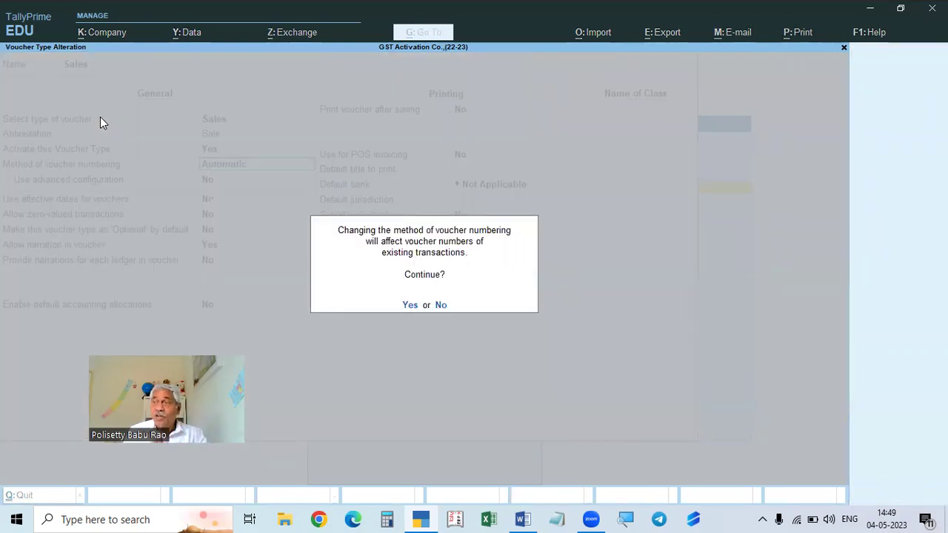
pyautogui.press('y')
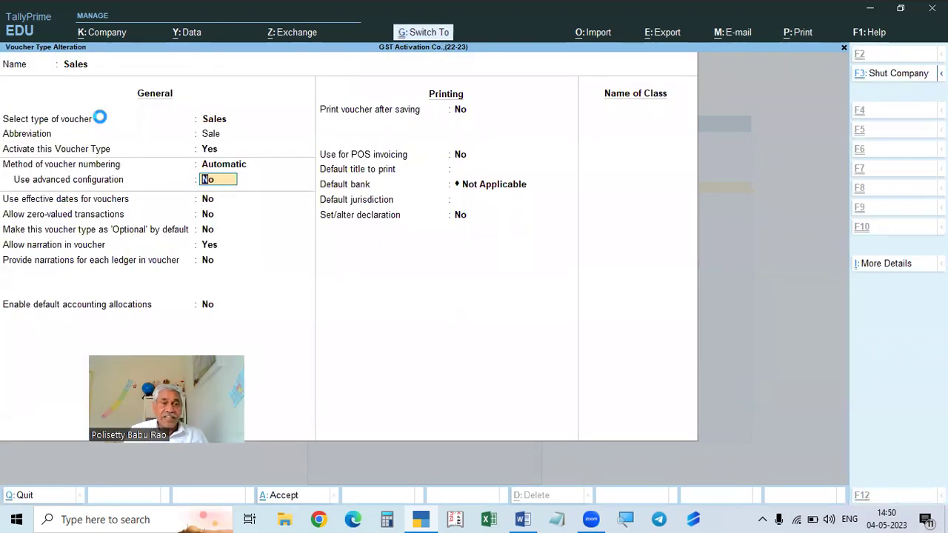
pyautogui.hotkey('ctrl', 'a')
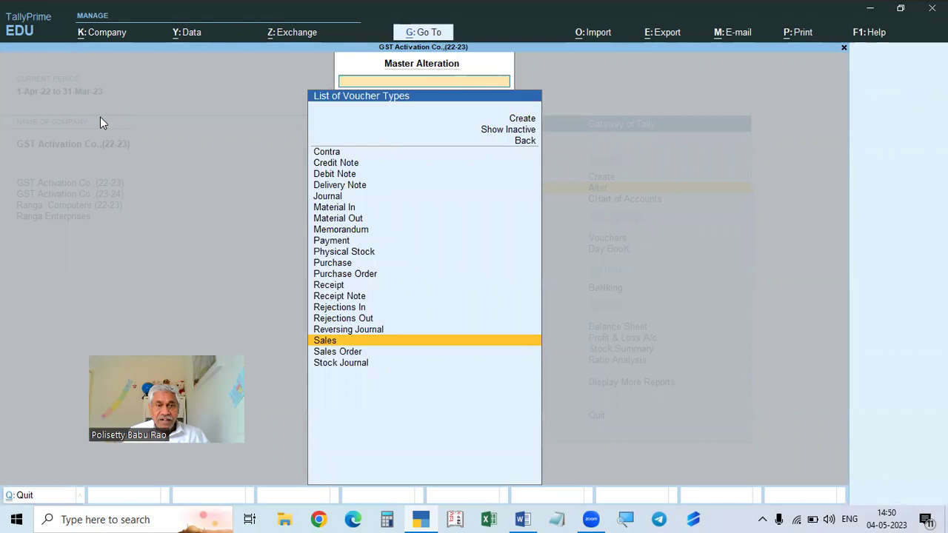
pyautogui.press('Escape')
pyautogui.press('Up')
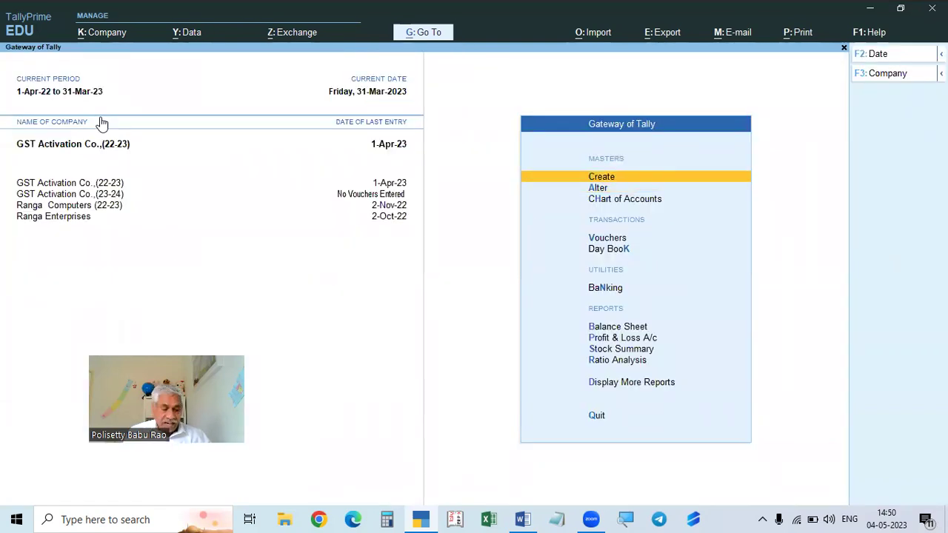
pyautogui.press('d')
pyautogui.press('a')
pyautogui.press('Escape')
pyautogui.press('Escape')
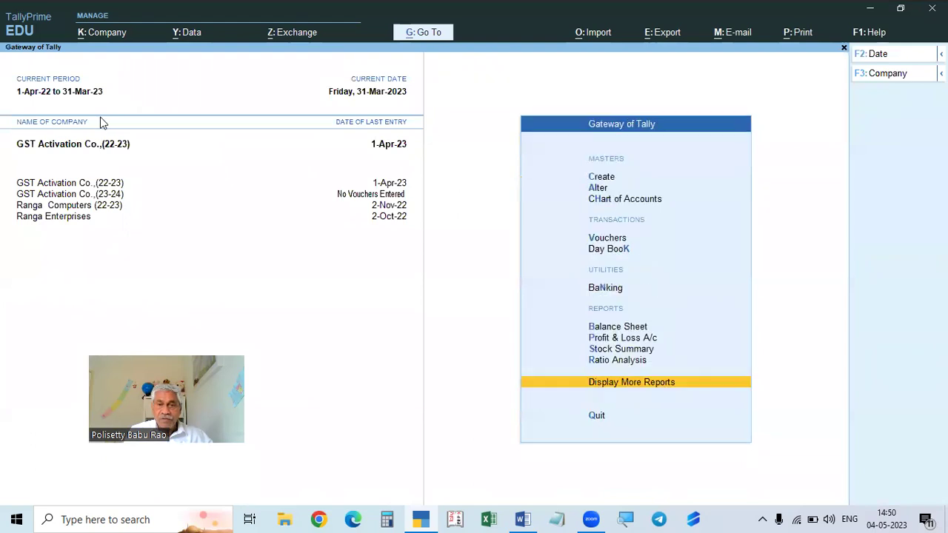
# Open a new Sales voucher to check its automatically assigned number and leave it without entering anything
pyautogui.press('Home')
pyautogui.press('v')
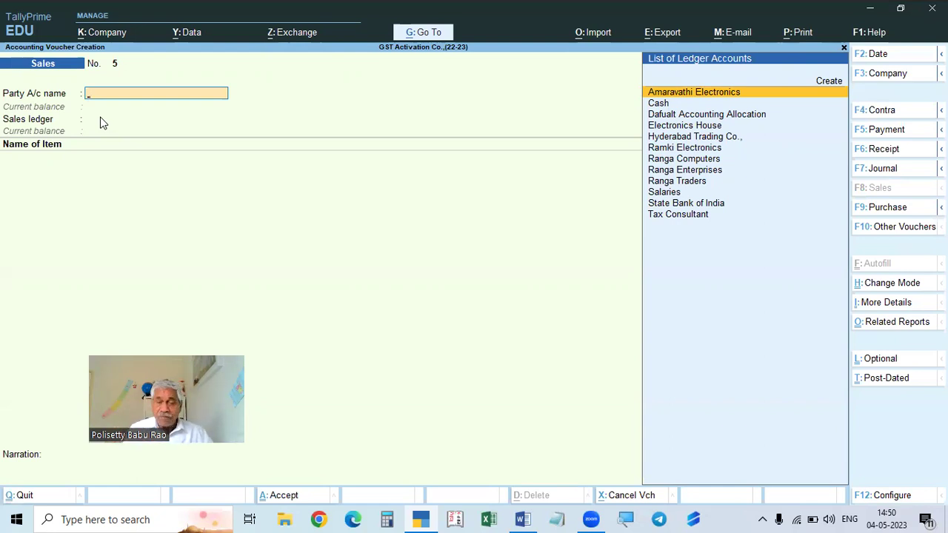
pyautogui.press('Escape')
# Bring up the list of voucher types available for alteration
pyautogui.press('Up')
pyautogui.press('Up')
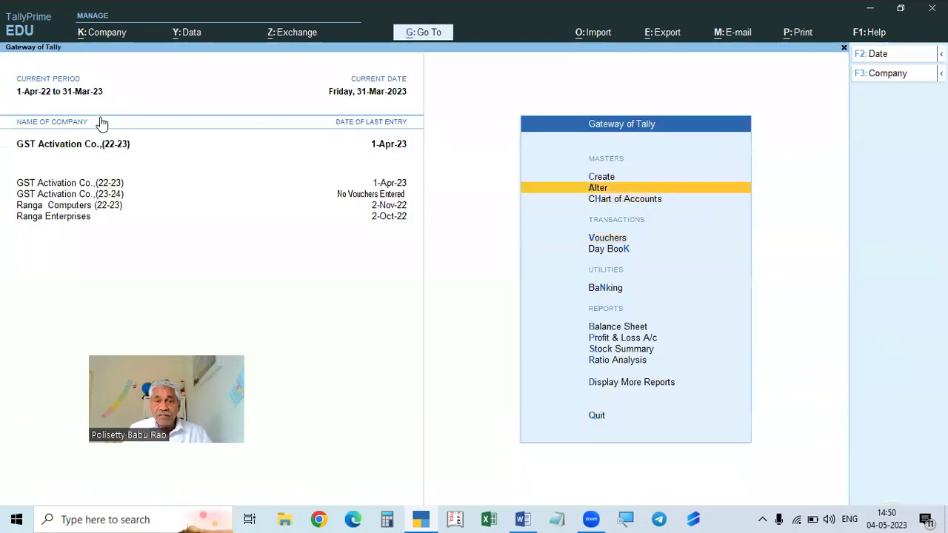
pyautogui.press('Return')
pyautogui.press('Down')
pyautogui.press('Down')
pyautogui.press('Down')
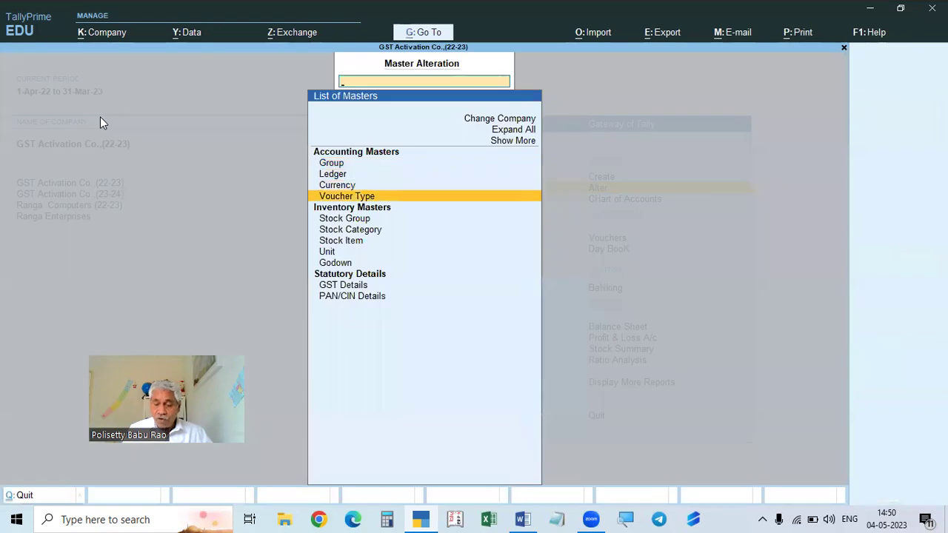
pyautogui.press('Return')
# Look through the voucher types in the list, ending on Sales
pyautogui.press('Down')
pyautogui.press('Down')
pyautogui.press('Down')
pyautogui.press('Down')
pyautogui.press('Down')
pyautogui.press('Down')
pyautogui.press('Down')
pyautogui.press('Down')
pyautogui.press('Down')
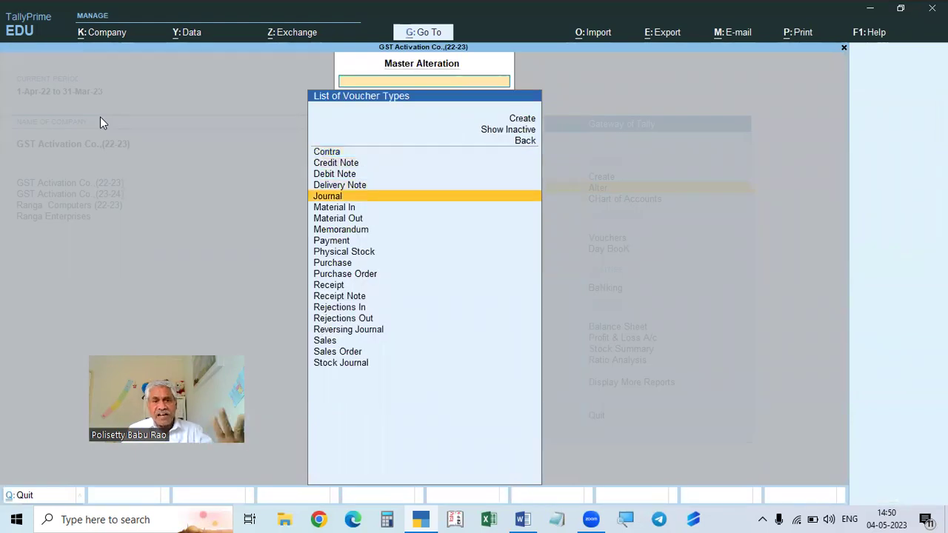
pyautogui.press('Down')
pyautogui.press('Down')
pyautogui.press('Down')
pyautogui.press('Down')
pyautogui.press('Down')
pyautogui.press('Down')
pyautogui.press('Down')
pyautogui.press('Down')
pyautogui.press('Down')
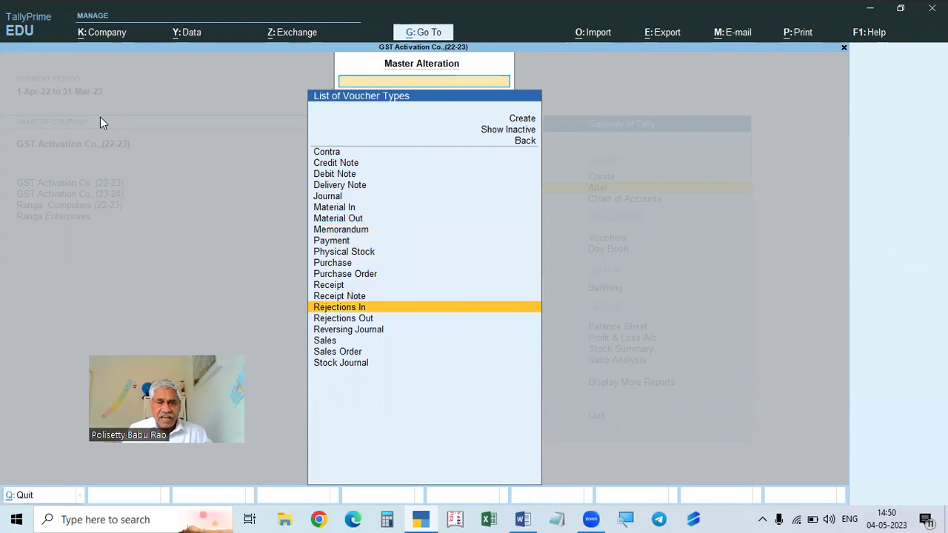
pyautogui.press('Up')
pyautogui.press('Up')
pyautogui.press('Up')
pyautogui.press('Up')
pyautogui.press('Up')
pyautogui.press('Up')
pyautogui.press('Up')
pyautogui.press('Up')
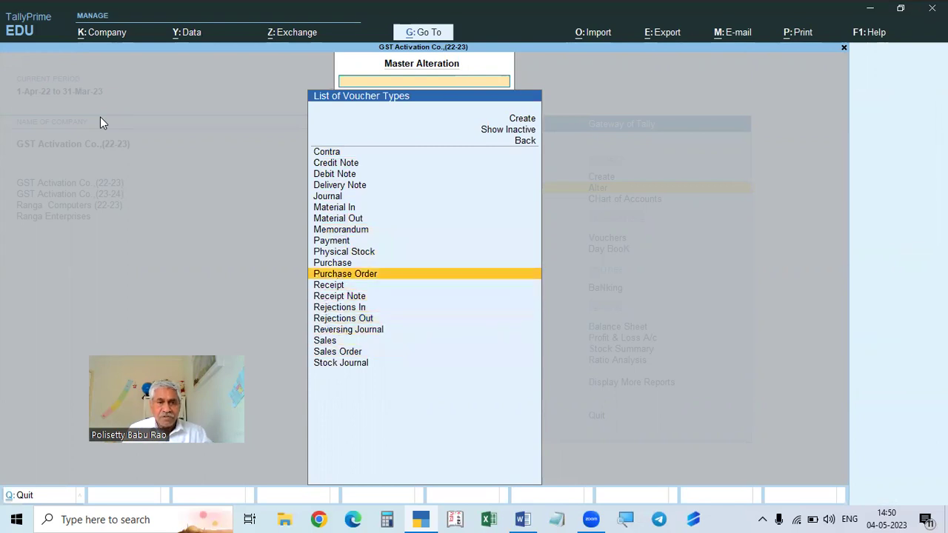
pyautogui.press('Down')
pyautogui.press('Down')
pyautogui.press('Down')
pyautogui.press('Down')
pyautogui.press('Down')
pyautogui.press('Down')
pyautogui.press('Down')
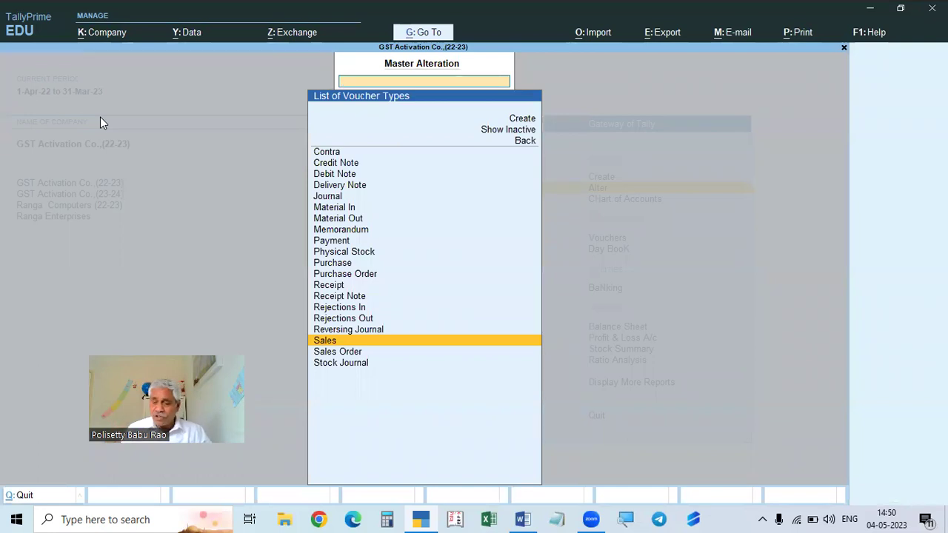
# Open the Sales voucher type, view the available numbering methods and quit without saving
pyautogui.press('Return')
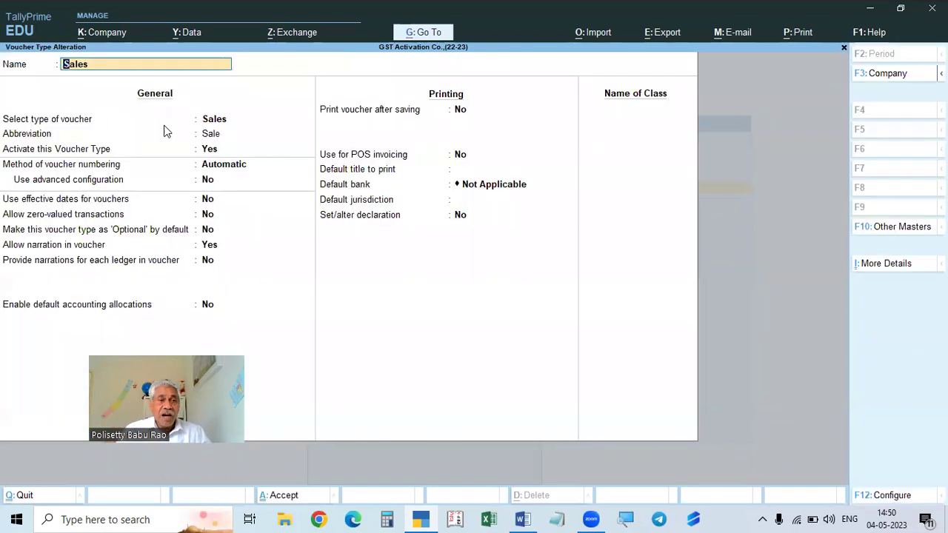
pyautogui.click(212, 169)
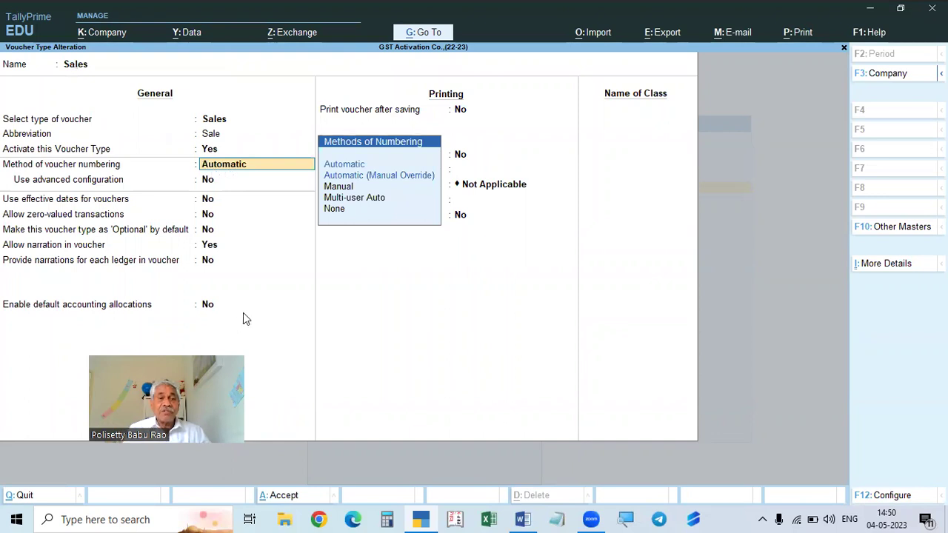
pyautogui.press('Escape')
pyautogui.press('y')
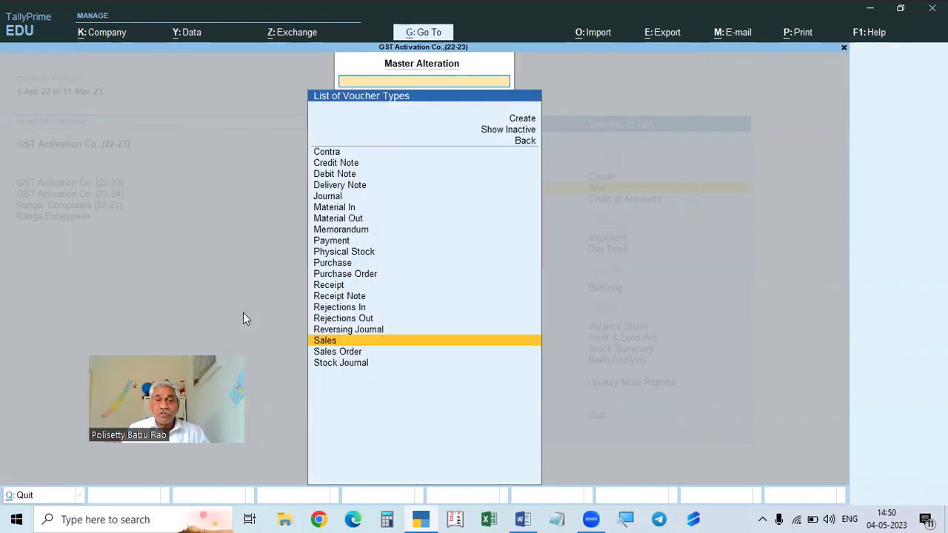
# Reopen the Sales voucher type to review its numbering methods once more, and return to the Gateway of Tally without saving
pyautogui.press('Return')
pyautogui.press('Return')
pyautogui.press('Return')
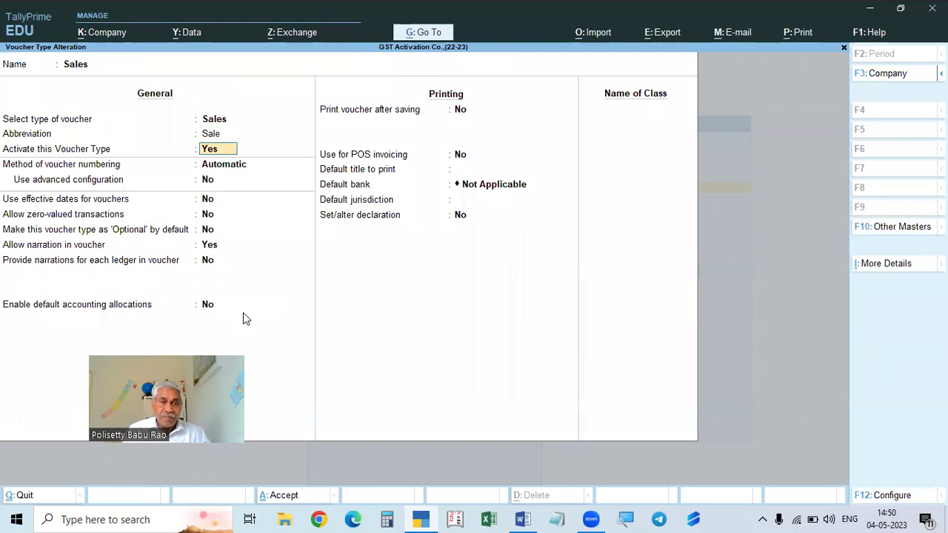
pyautogui.press('Return')
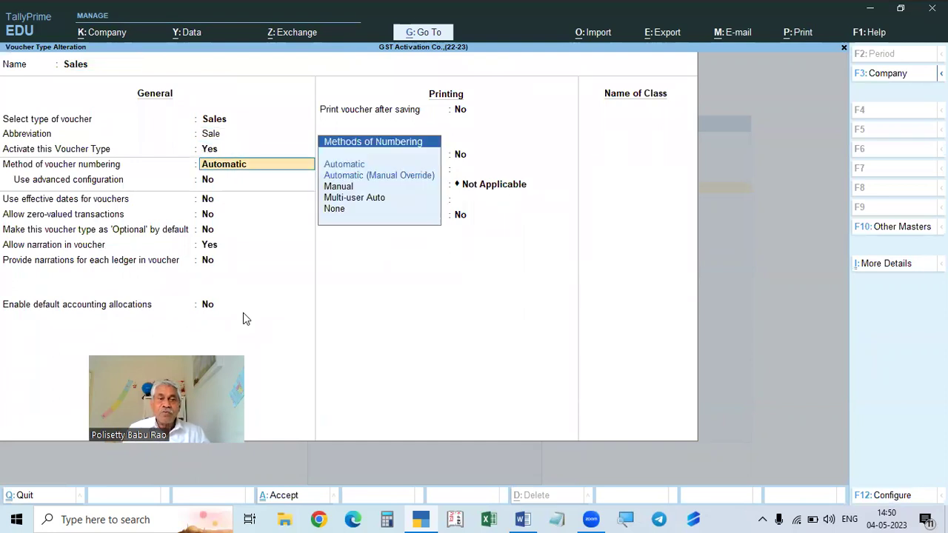
pyautogui.press('BackSpace')
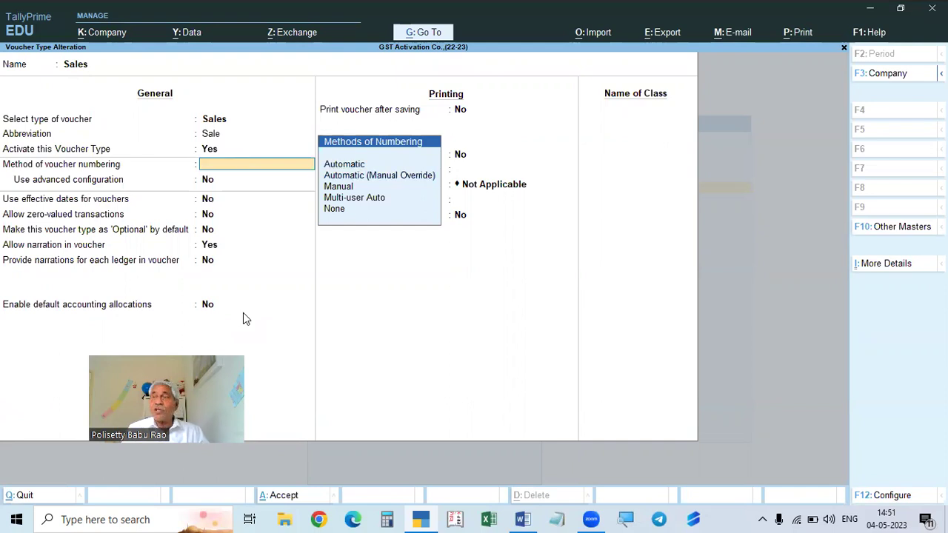
pyautogui.press('Escape')
pyautogui.press('y')
pyautogui.press('Escape')
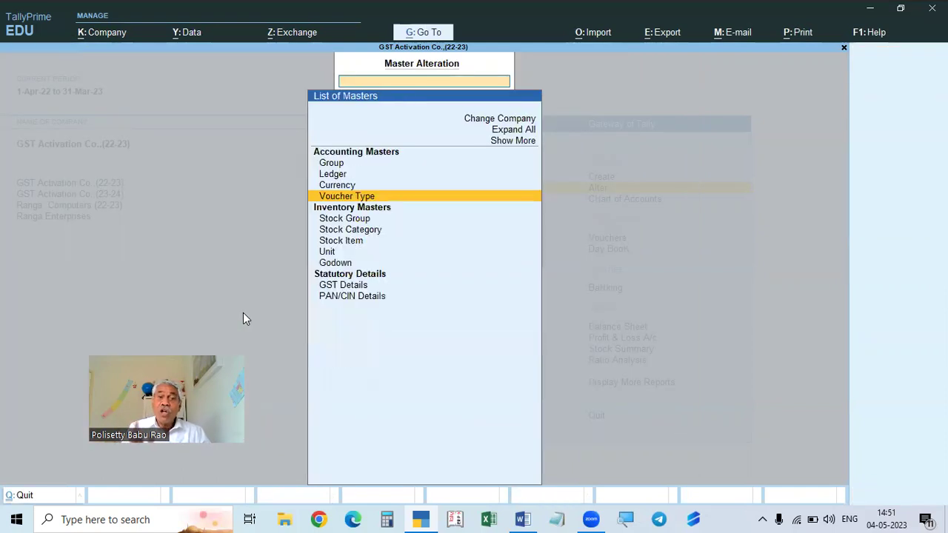
pyautogui.press('Escape')
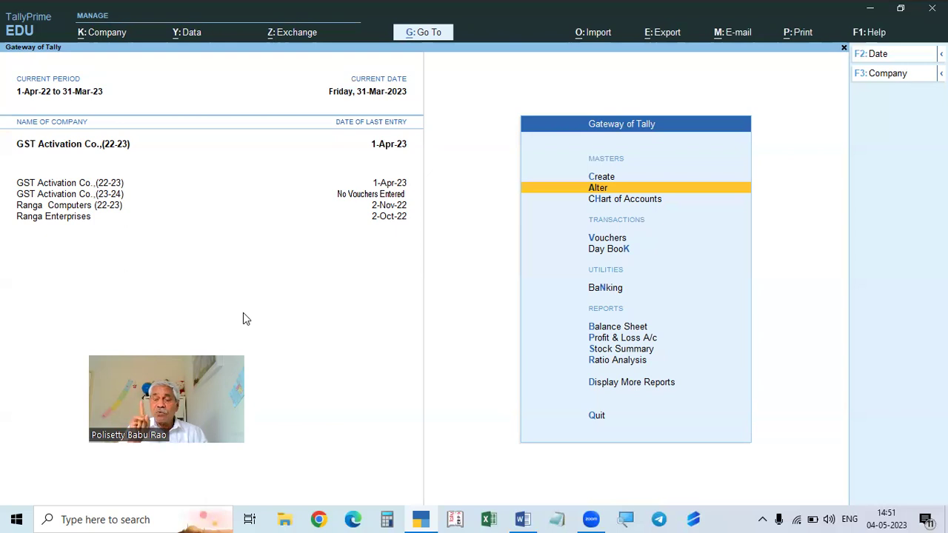
pyautogui.press('Return')
pyautogui.press('Down')
pyautogui.press('Down')
pyautogui.press('Down')
pyautogui.press('Return')
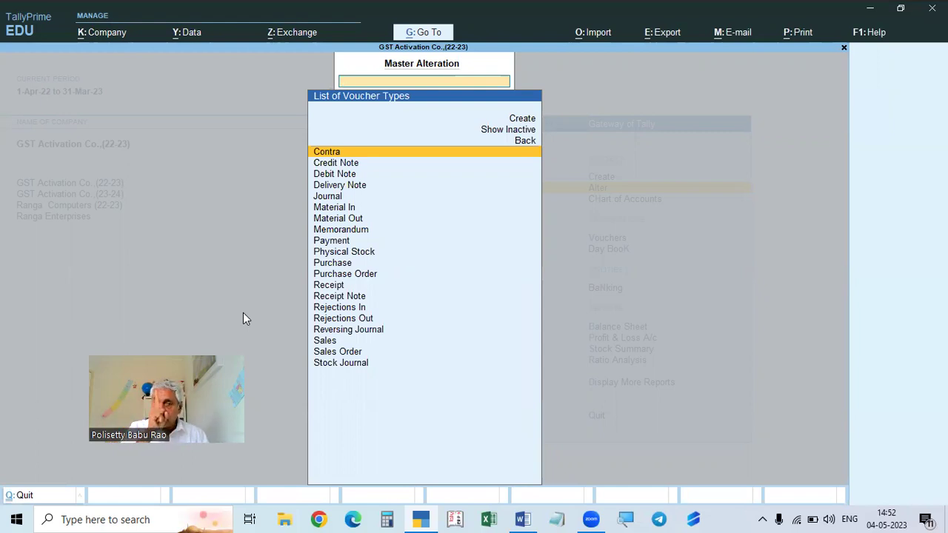
pyautogui.press('Escape')
pyautogui.press('Escape')
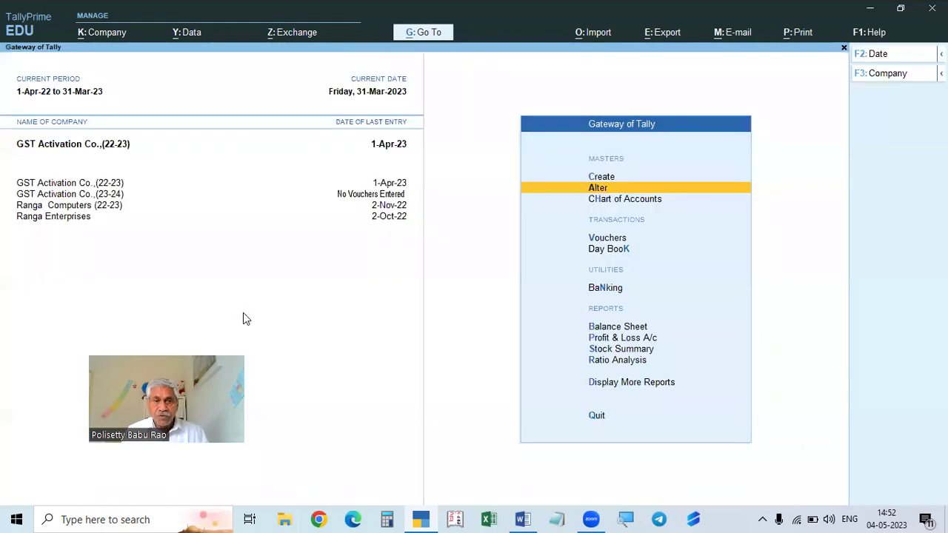
pyautogui.press('Return')
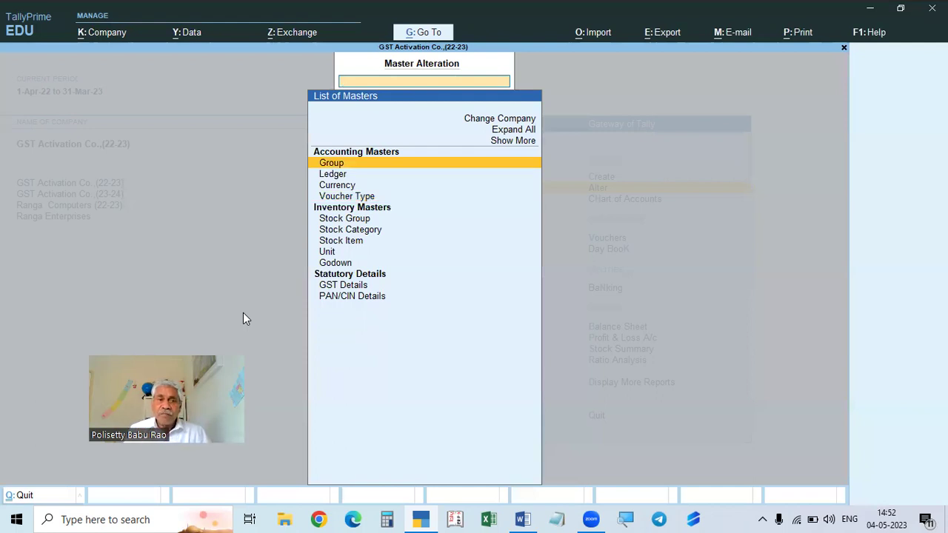
# Switch to Notepad and write the sample invoice number STP/2022-23/0001
pyautogui.click(556, 519)
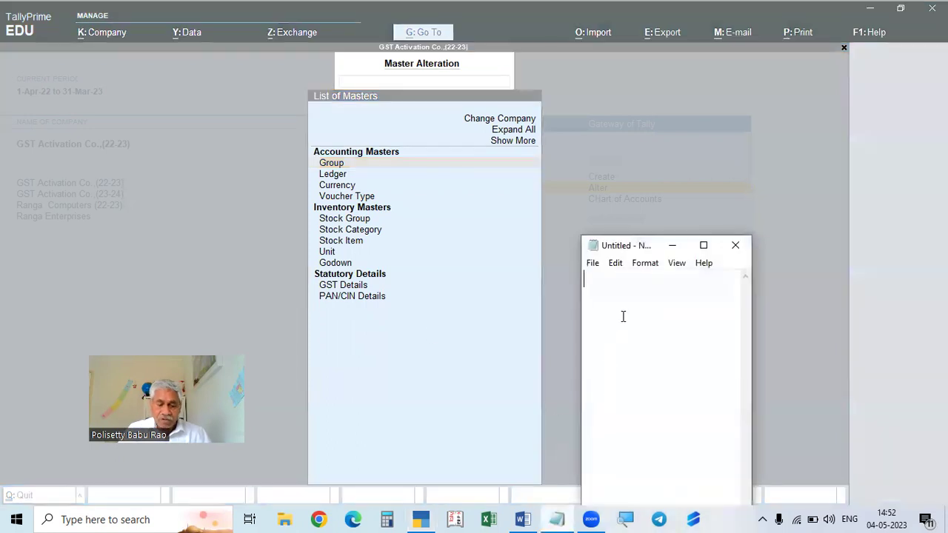
pyautogui.write('STP')
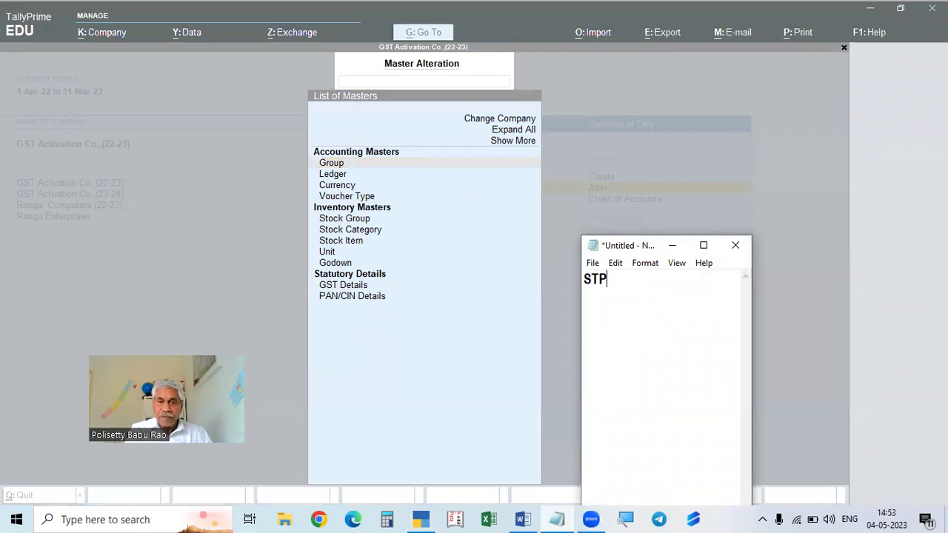
pyautogui.write('/2')
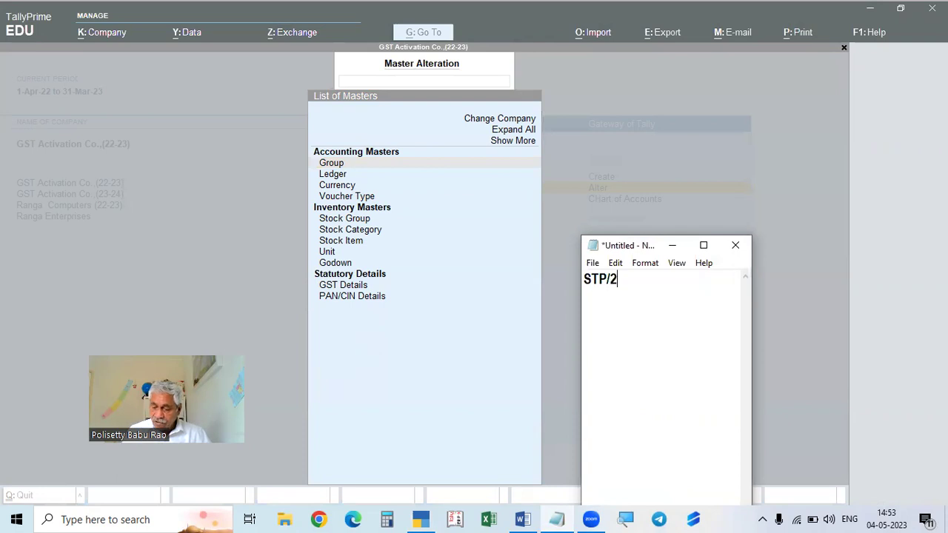
pyautogui.write('022-2')
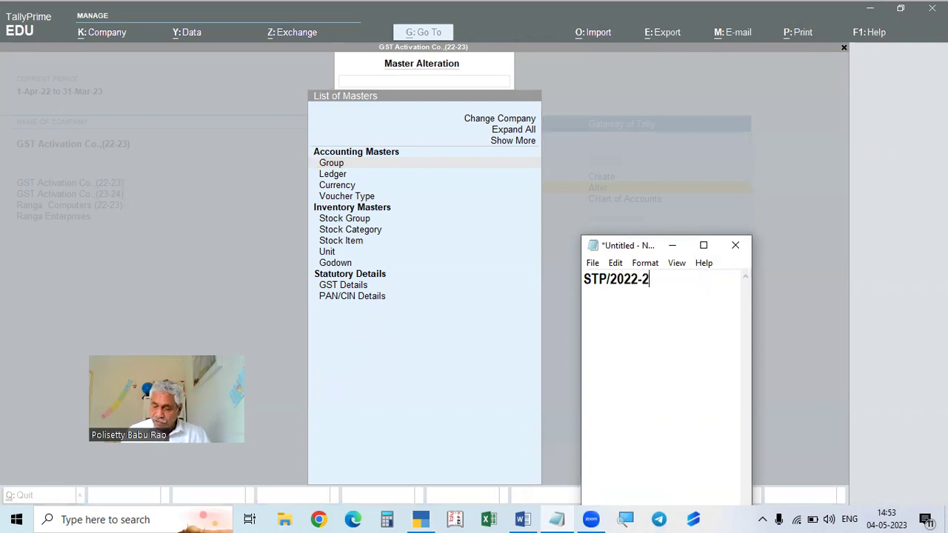
pyautogui.write('3/0001')
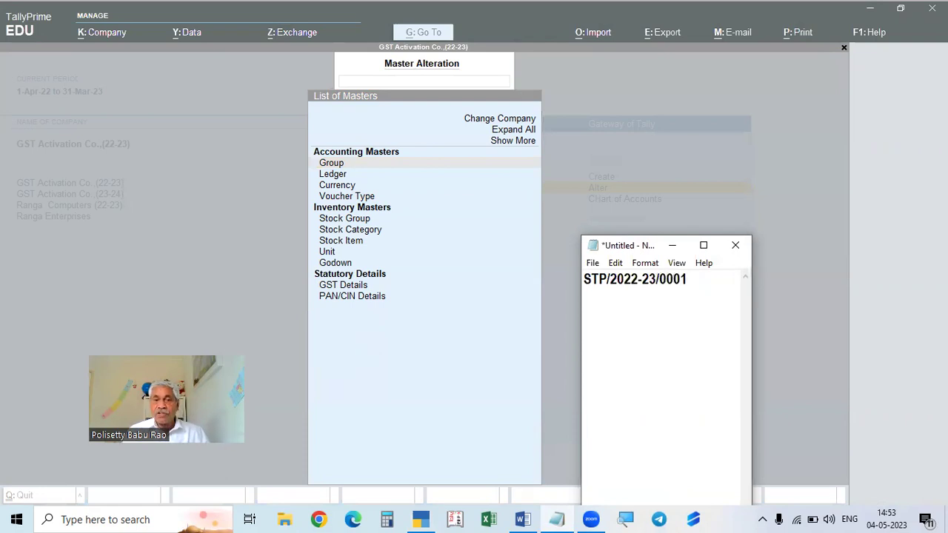
# Add a second sample invoice number, STP/0001/2022-23, below the first one with a blank line between them
pyautogui.press('Return')
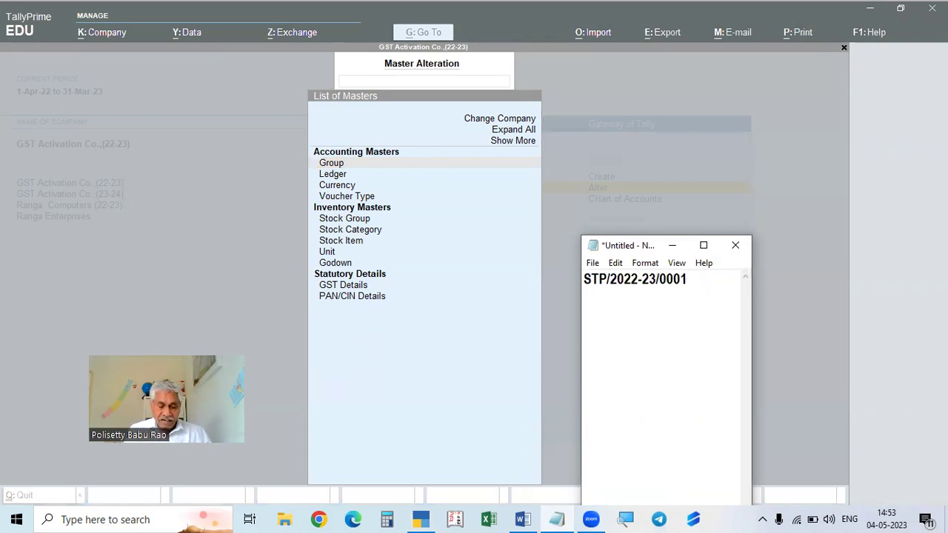
pyautogui.press('Return')
pyautogui.write('STP/0001/22-23')
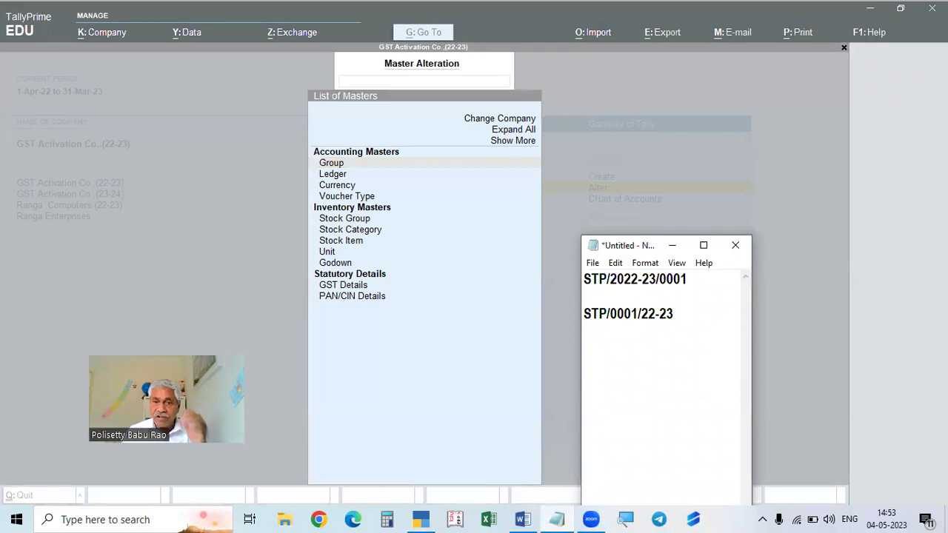
pyautogui.click(642, 319)
pyautogui.write('20')
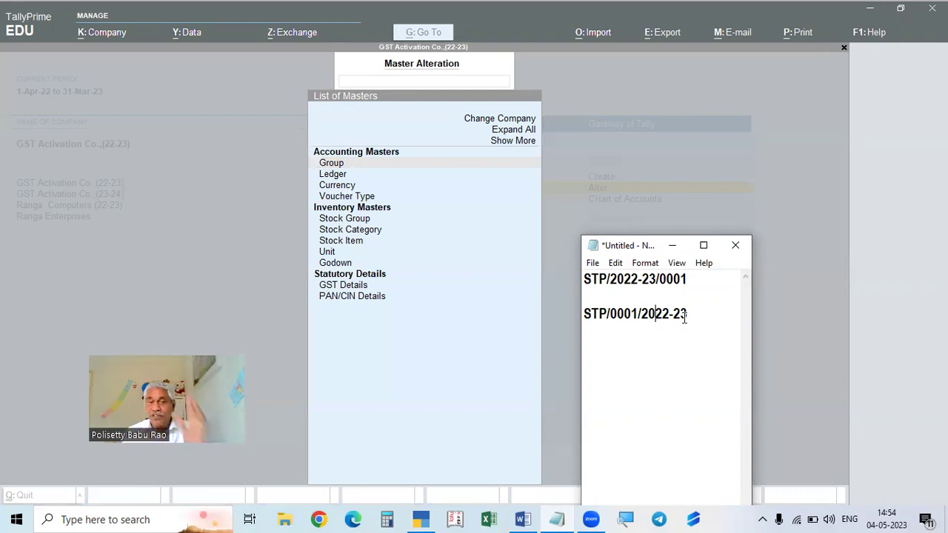
# Switch back to TallyPrime and bring up the list of voucher types for alteration
pyautogui.click(221, 246)
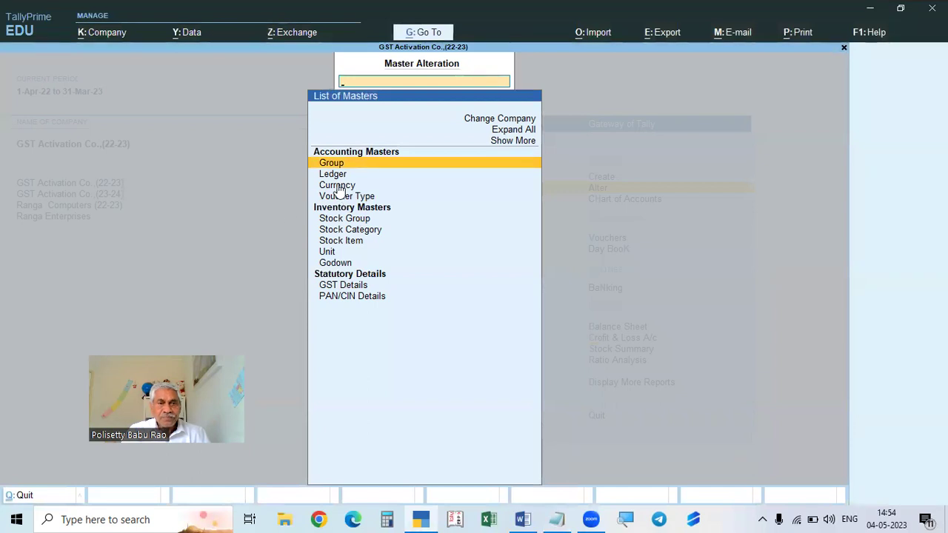
pyautogui.press('Escape')
pyautogui.press('Return')
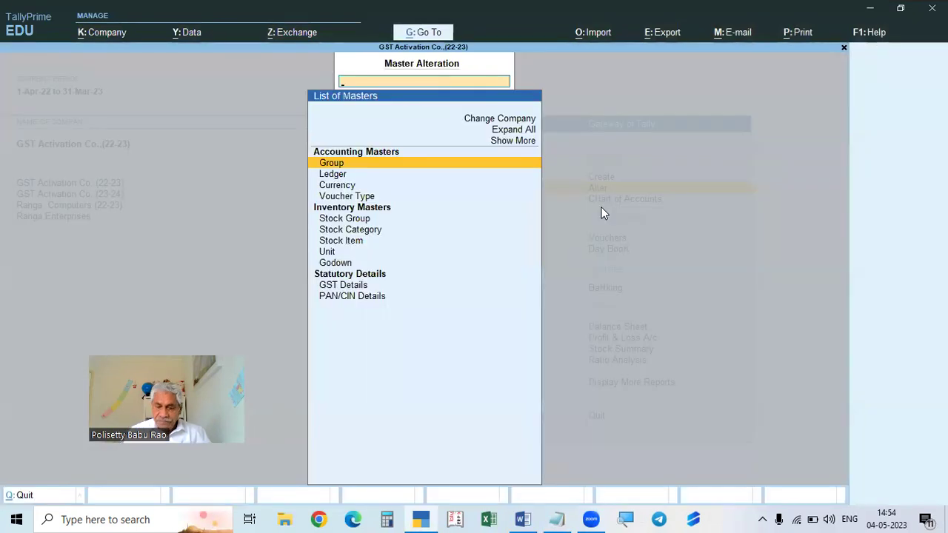
pyautogui.press('Down')
pyautogui.press('Down')
pyautogui.press('Down')
pyautogui.press('Return')
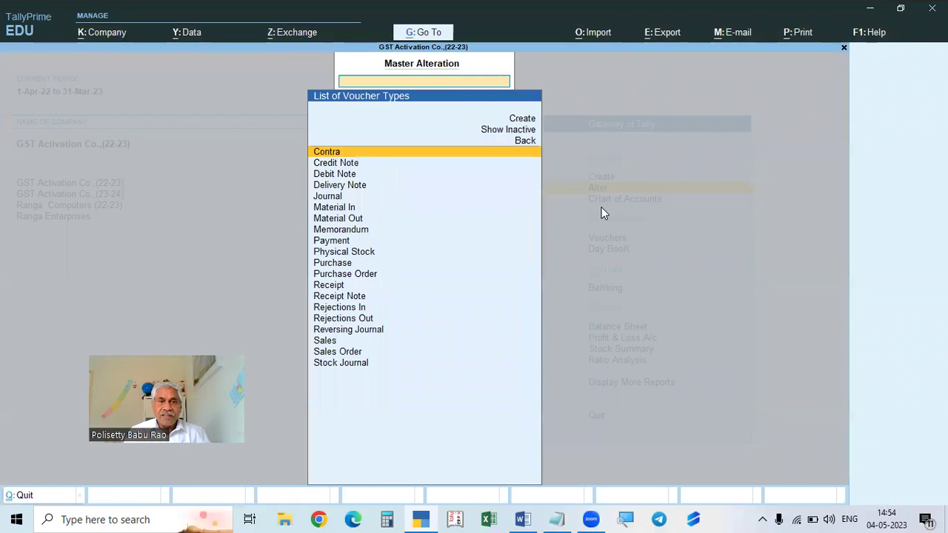
# Open the Sales voucher type for alteration
pyautogui.press('Down')
pyautogui.press('Down')
pyautogui.press('Down')
pyautogui.press('Down')
pyautogui.press('Down')
pyautogui.press('Down')
pyautogui.press('Down')
pyautogui.press('Down')
pyautogui.press('Down')
pyautogui.press('Down')
pyautogui.press('Down')
pyautogui.press('Down')
pyautogui.press('Down')
pyautogui.press('Down')
pyautogui.press('Down')
pyautogui.press('Down')
pyautogui.press('Down')
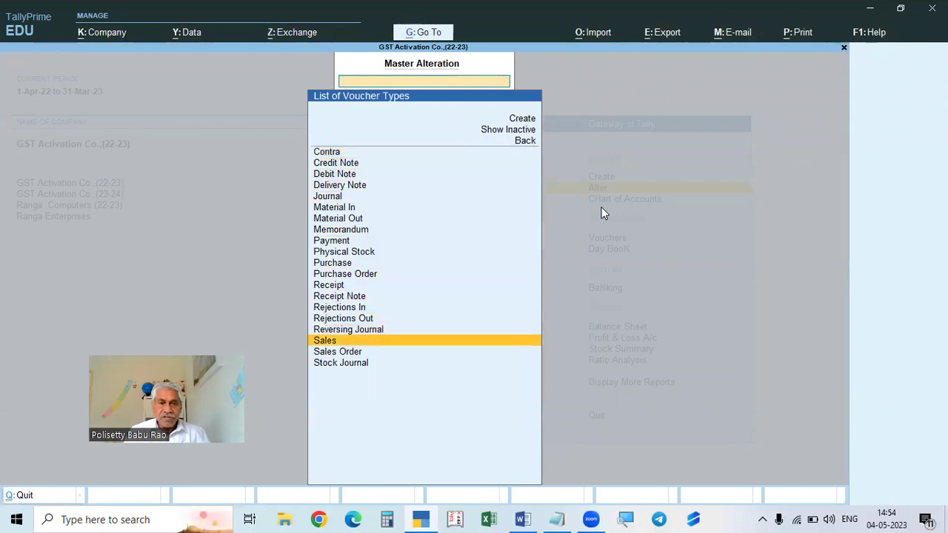
pyautogui.press('Return')
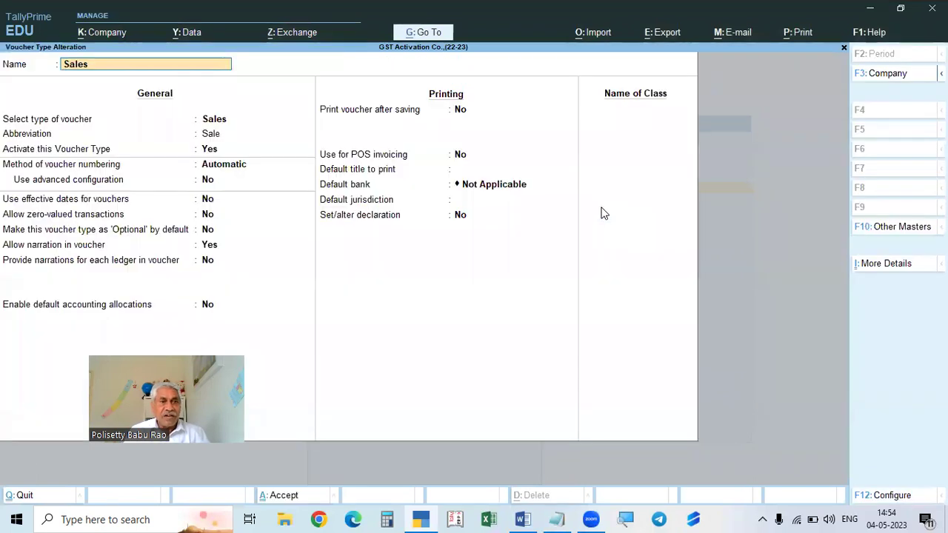
# Set the Sales voucher type's numbering method to Manual, accept the effect on existing transactions and save the voucher type
pyautogui.press('Return')
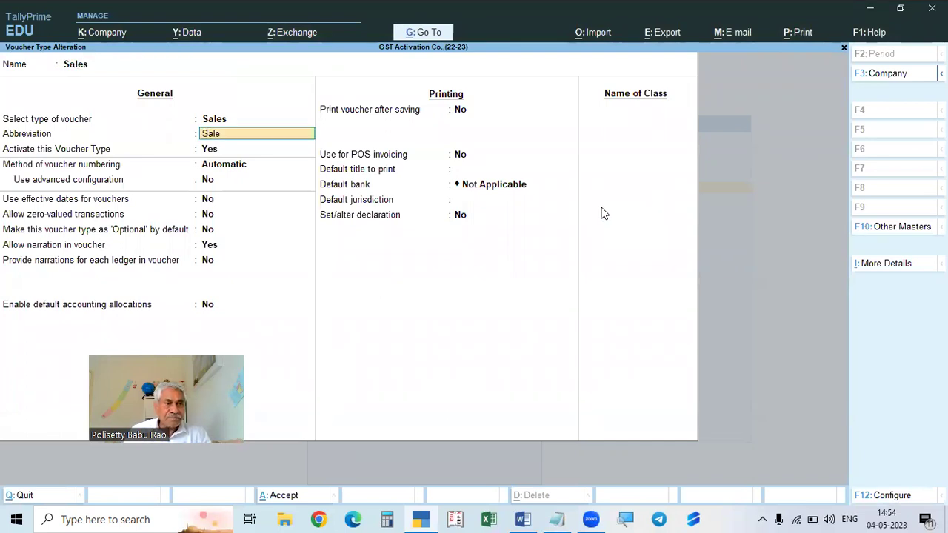
pyautogui.press('Return')
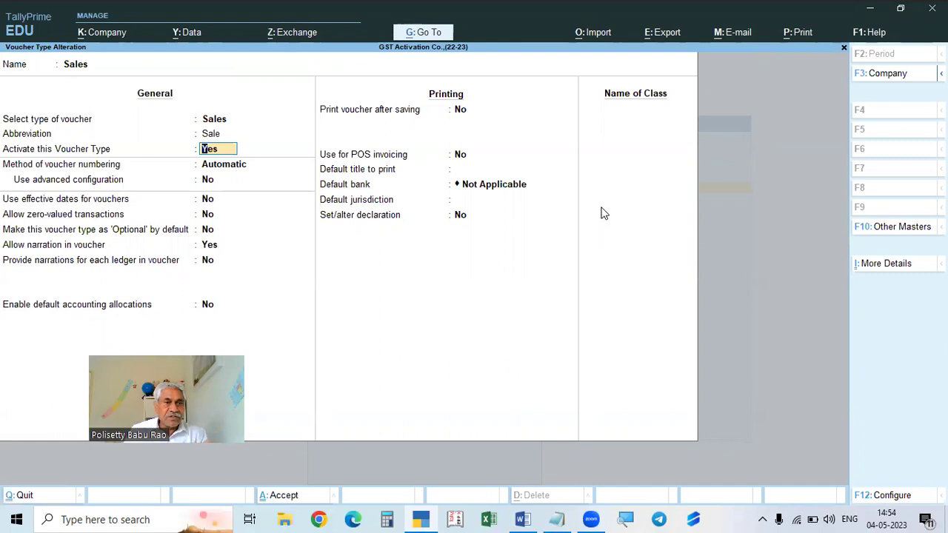
pyautogui.press('Return')
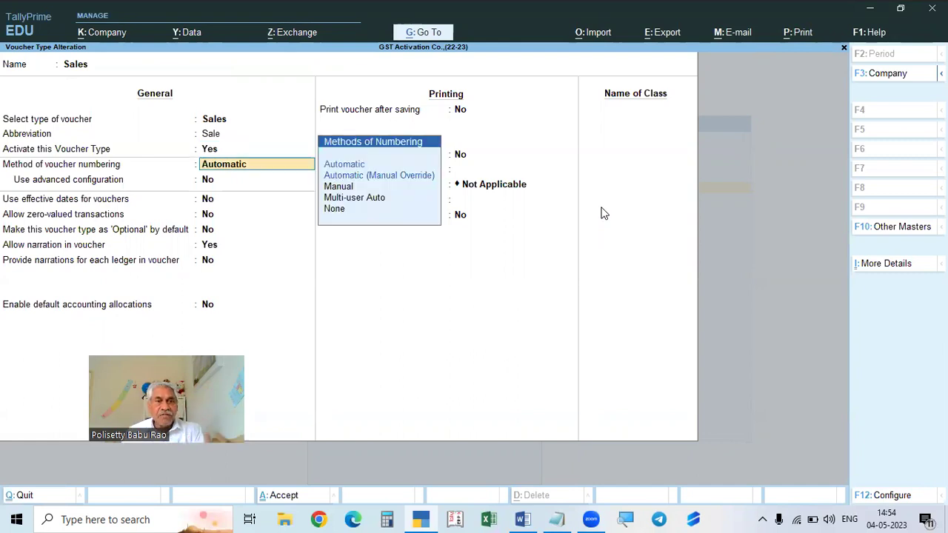
pyautogui.press('Down')
pyautogui.press('Down')
pyautogui.press('Down')
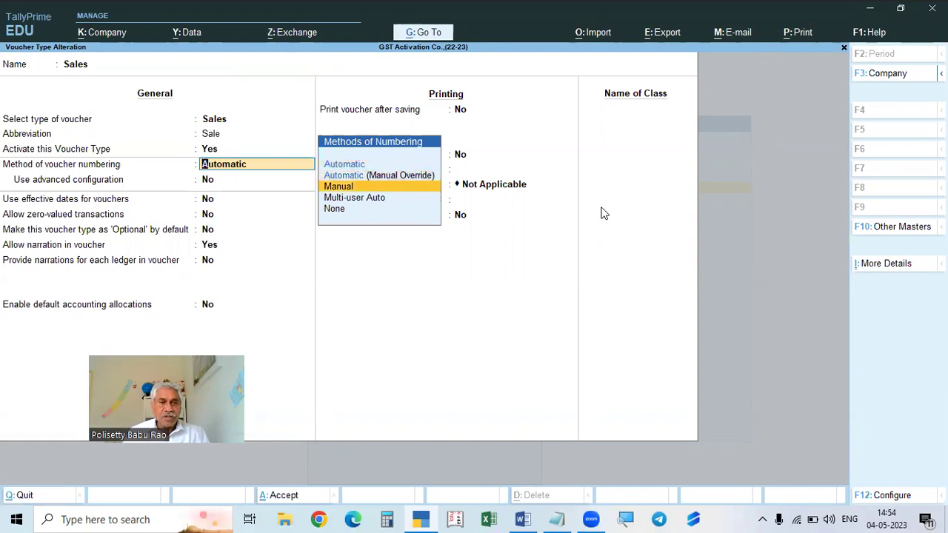
pyautogui.press('Return')
pyautogui.press('Return')
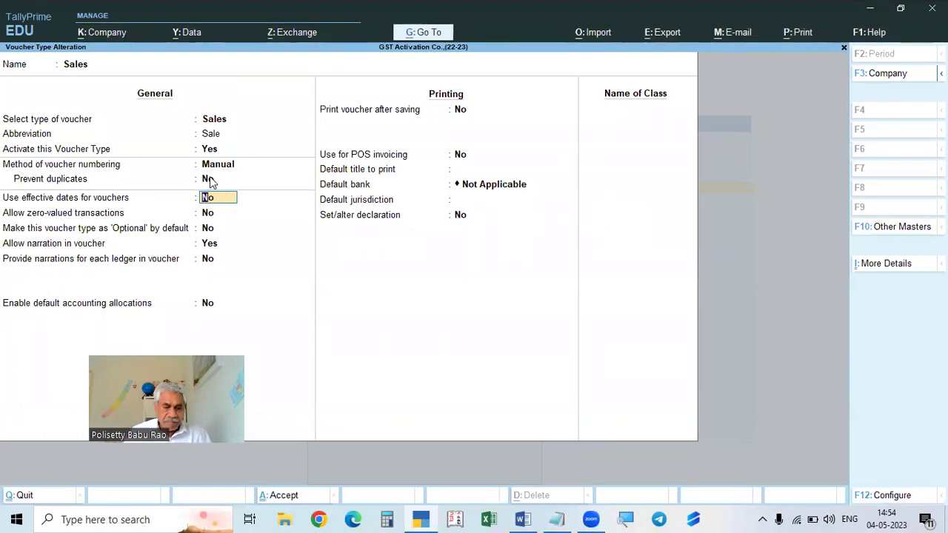
pyautogui.press('Up')
pyautogui.press('Up')
pyautogui.press('Return')
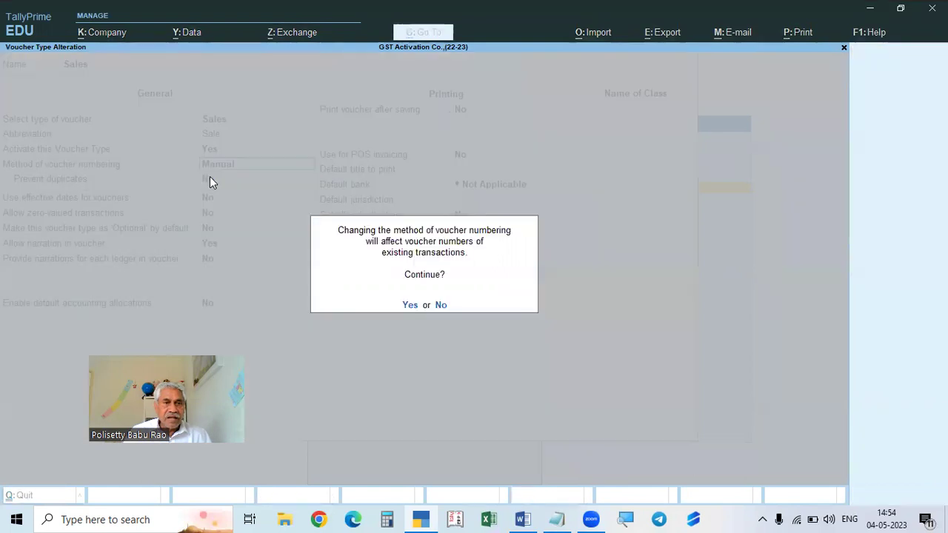
pyautogui.press('Return')
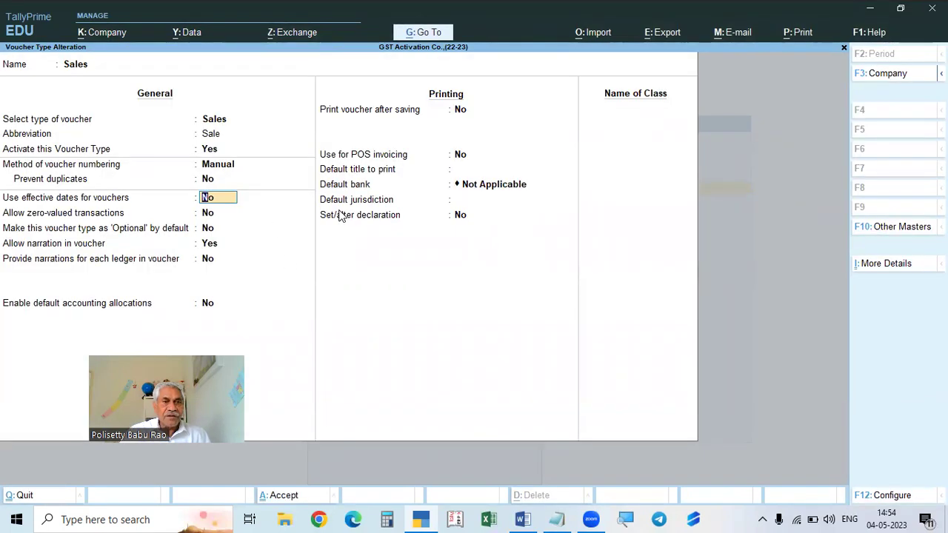
pyautogui.press('ctrl')
pyautogui.hotkey('ctrl', 'a')
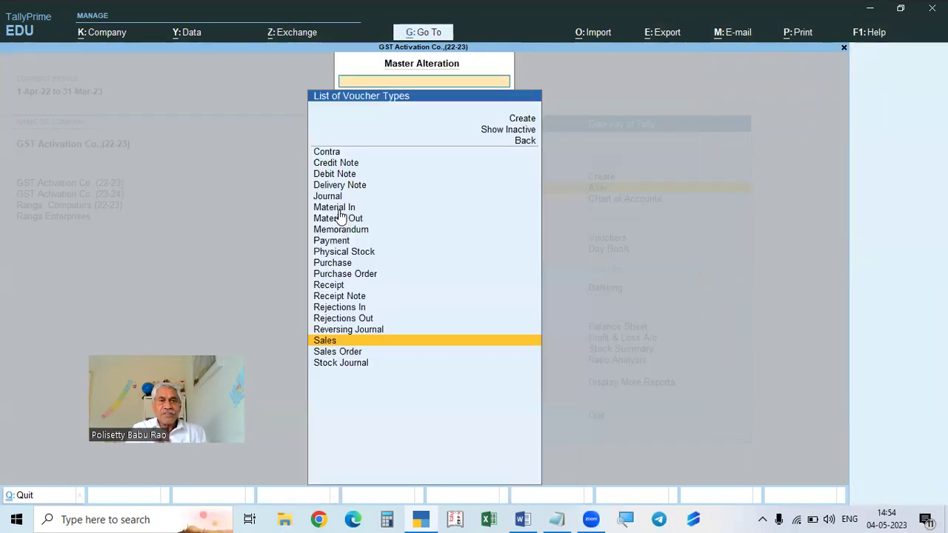
# Reopen the Sales voucher type to check its numbering method, and return to the Gateway of Tally
pyautogui.press('Return')
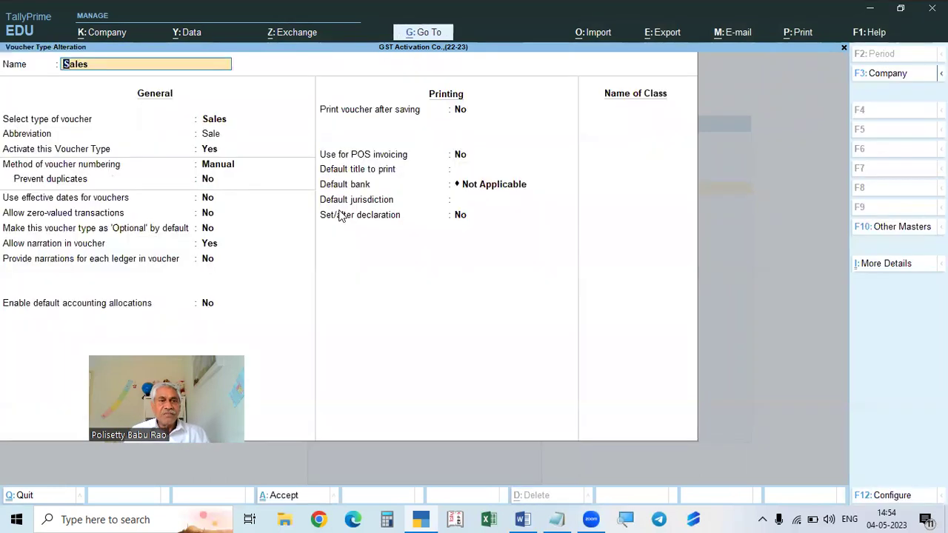
pyautogui.press('Escape')
pyautogui.press('Escape')
pyautogui.press('Escape')
pyautogui.press('Escape')
pyautogui.press('Escape')
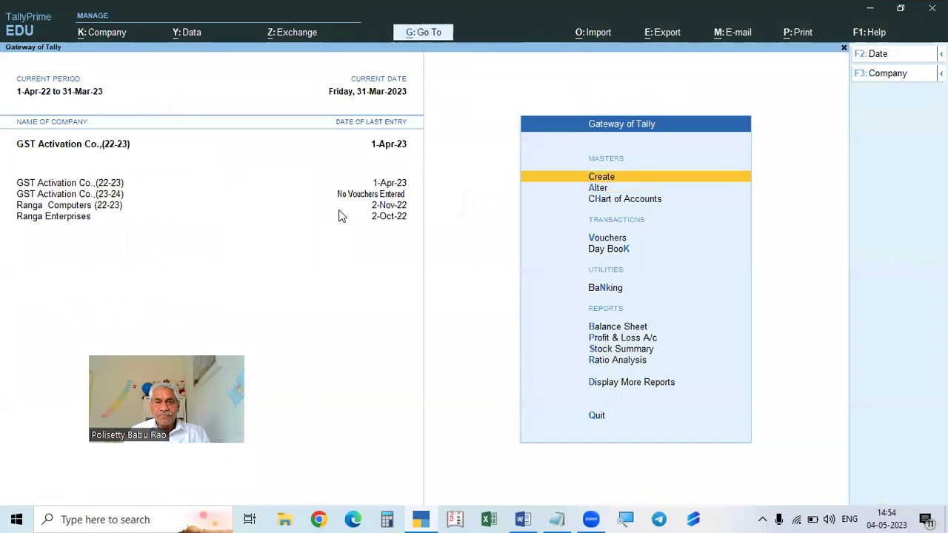
# Start a Sales voucher, enter the sample number STP/2022-23/0001 from the Notepad notes, and quit without saving
pyautogui.press('v')
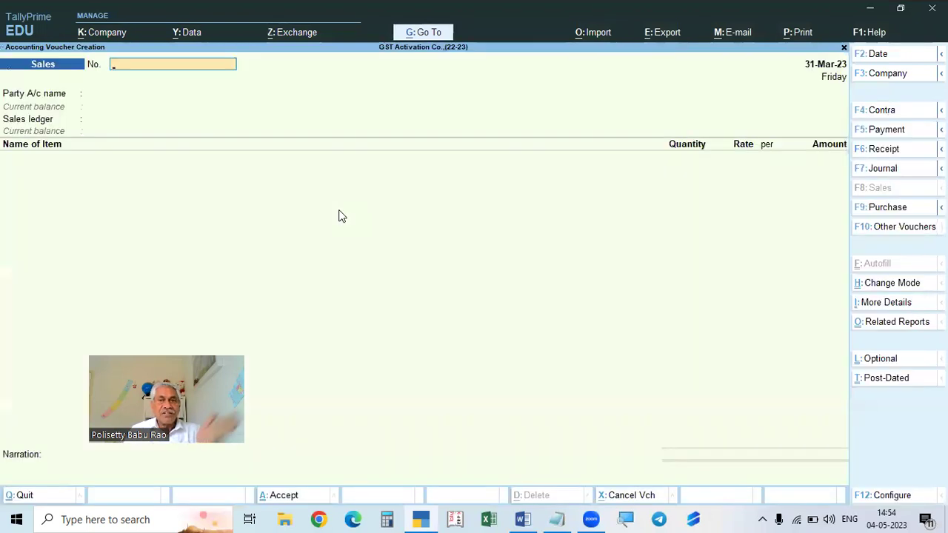
pyautogui.click(561, 518)
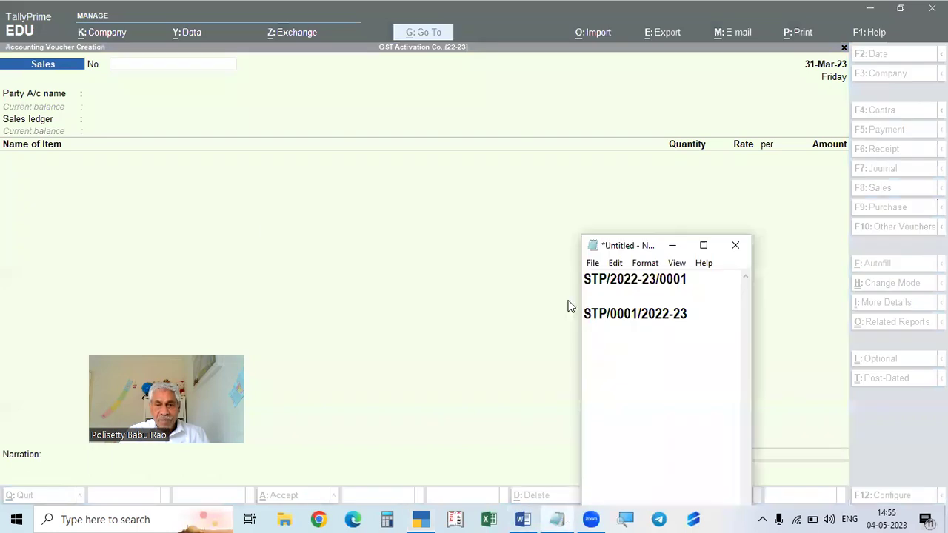
pyautogui.click(175, 65)
pyautogui.write('STP/2022-23/0001')
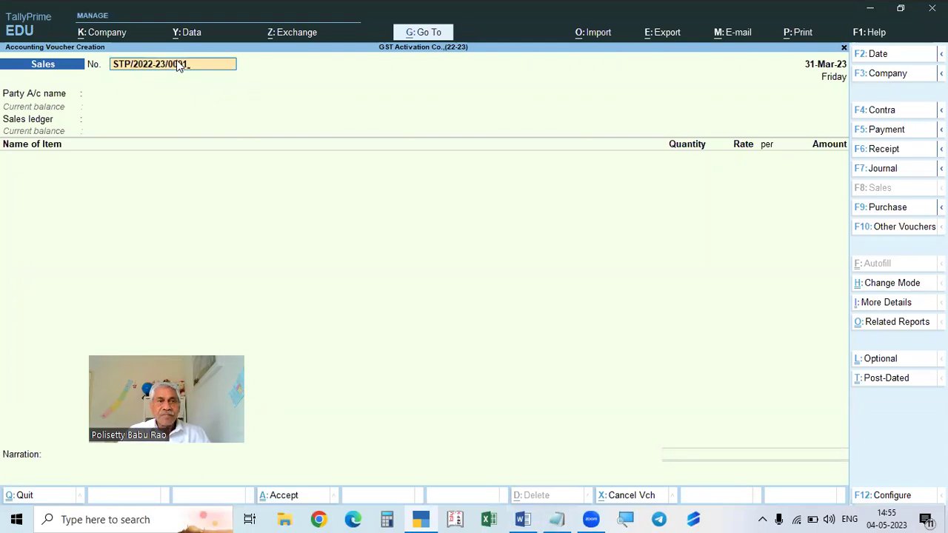
pyautogui.press('Return')
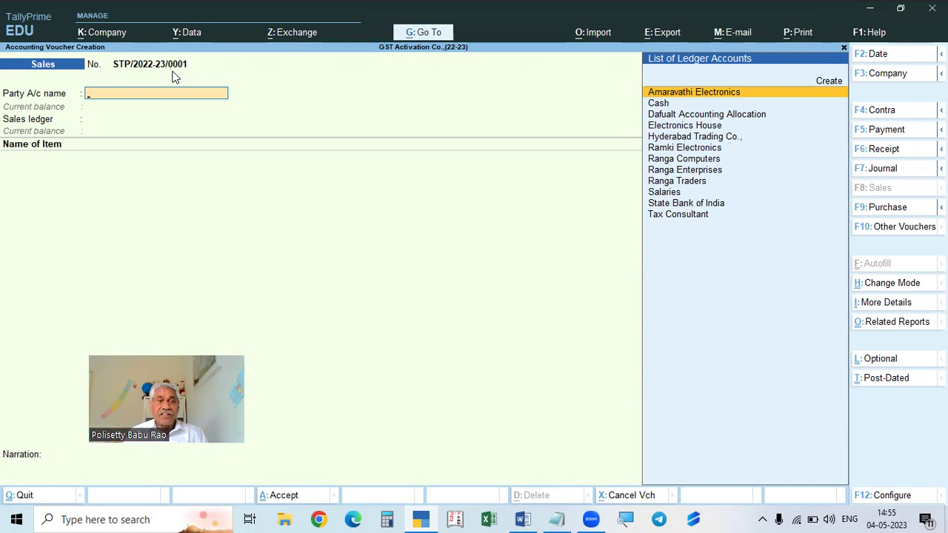
pyautogui.press('Escape')
pyautogui.press('y')
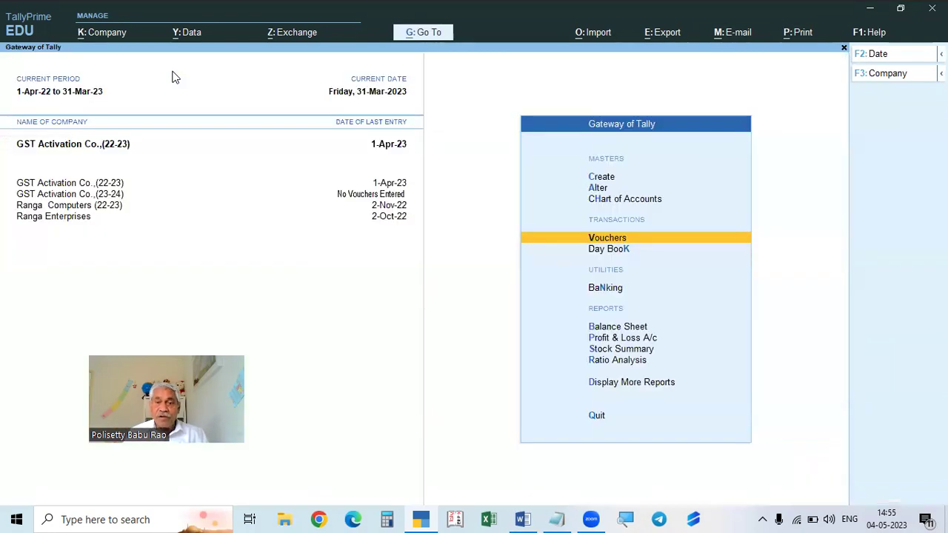
pyautogui.press('c')
pyautogui.press('Escape')
pyautogui.press('Escape')
pyautogui.press('n')
pyautogui.press('Down')
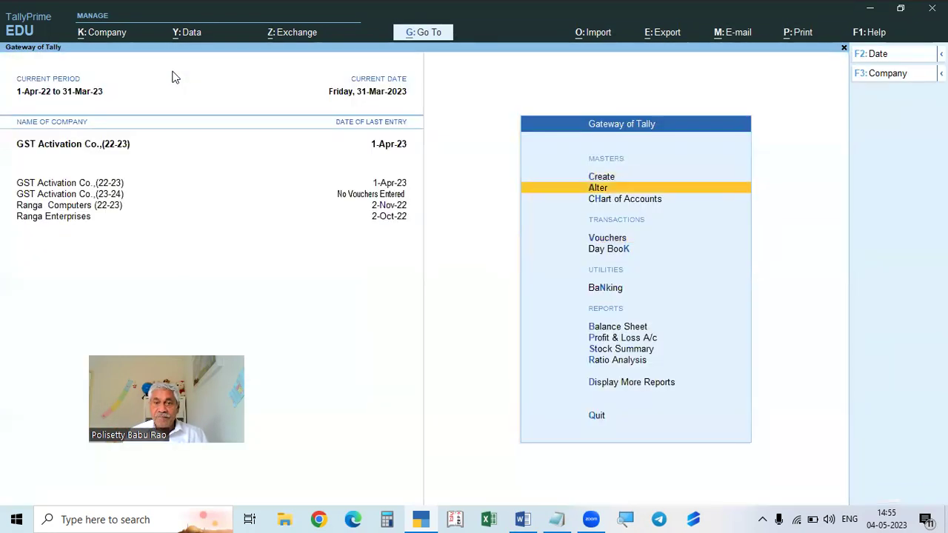
pyautogui.press('Return')
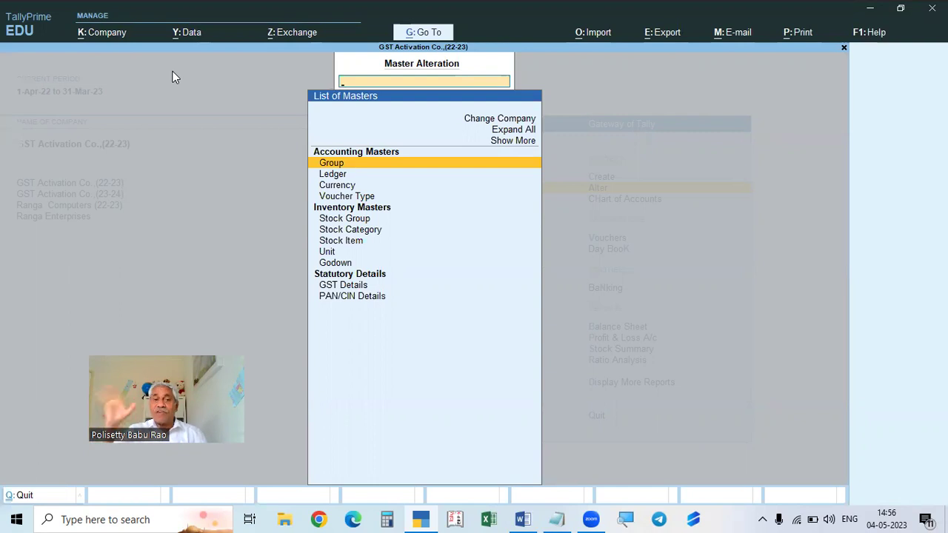
pyautogui.press('Escape')
pyautogui.press('Down')
pyautogui.press('Up')
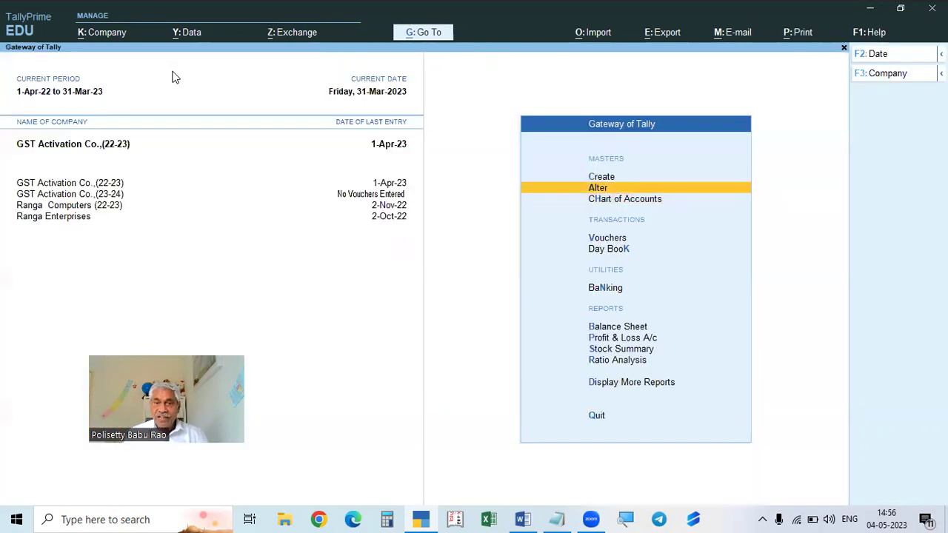
# Bring up the list of voucher types available for alteration from the Gateway of Tally
pyautogui.press('Return')
pyautogui.press('Down')
pyautogui.press('Down')
pyautogui.press('Down')
pyautogui.press('Return')
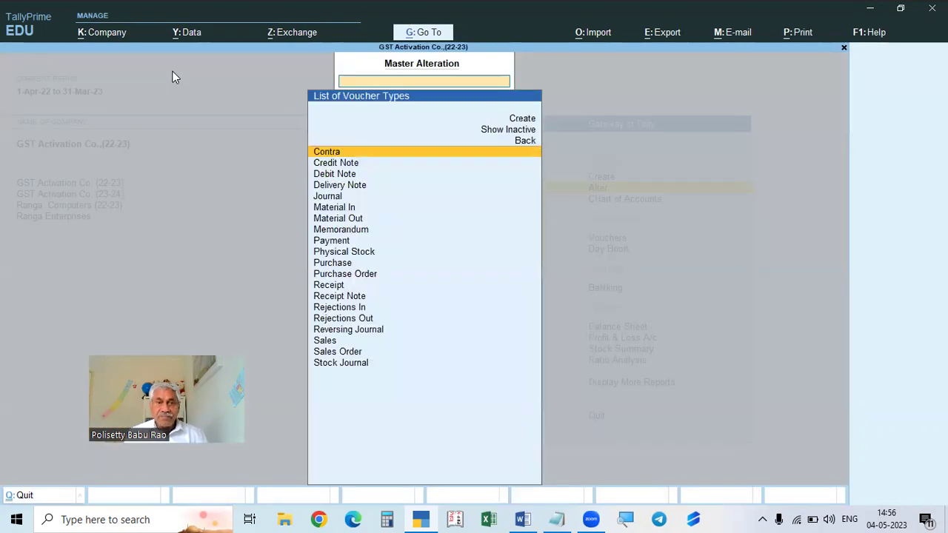
# Open the Sales voucher type and set its numbering method to Automatic, accepting the effect on existing transactions
pyautogui.press('Down')
pyautogui.press('Down')
pyautogui.press('Down')
pyautogui.press('Down')
pyautogui.press('Down')
pyautogui.press('Down')
pyautogui.press('Down')
pyautogui.press('Down')
pyautogui.press('Down')
pyautogui.press('Down')
pyautogui.press('Down')
pyautogui.press('Down')
pyautogui.press('Down')
pyautogui.press('Down')
pyautogui.press('Down')
pyautogui.press('Down')
pyautogui.press('Down')
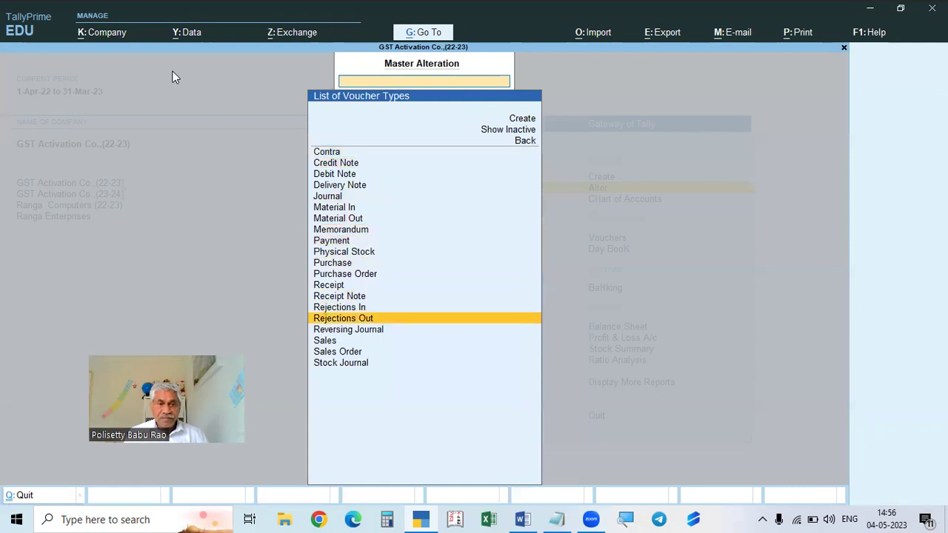
pyautogui.press('Return')
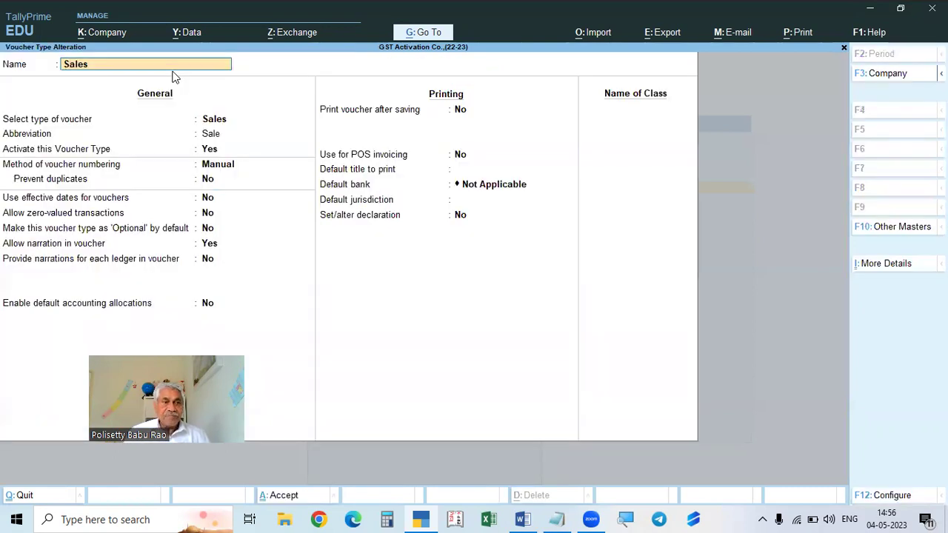
pyautogui.press('Return')
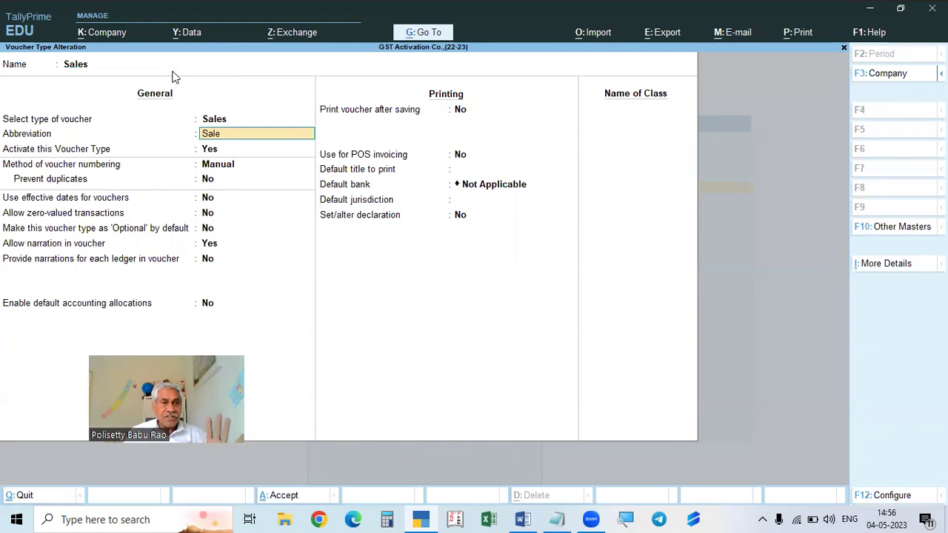
pyautogui.press('Return')
pyautogui.press('Return')
pyautogui.press('Up')
pyautogui.press('Up')
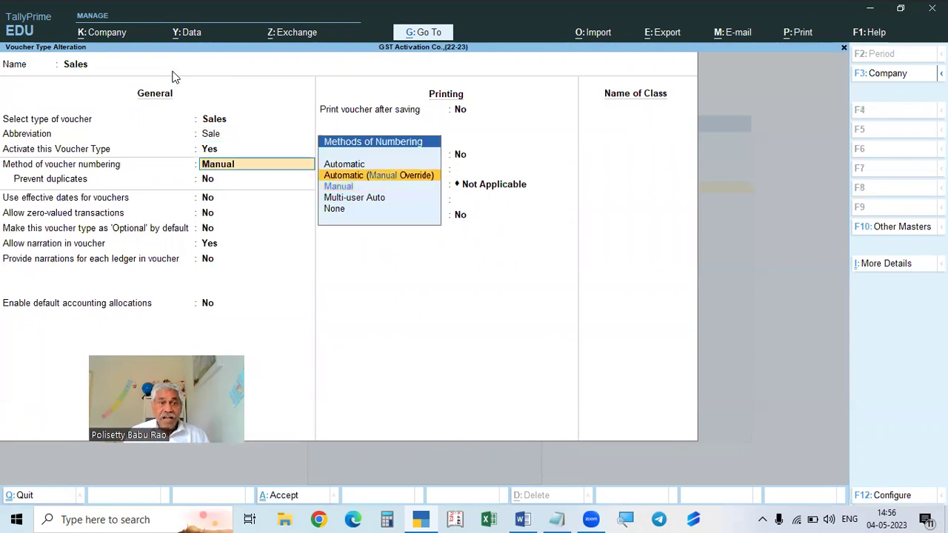
pyautogui.press('Return')
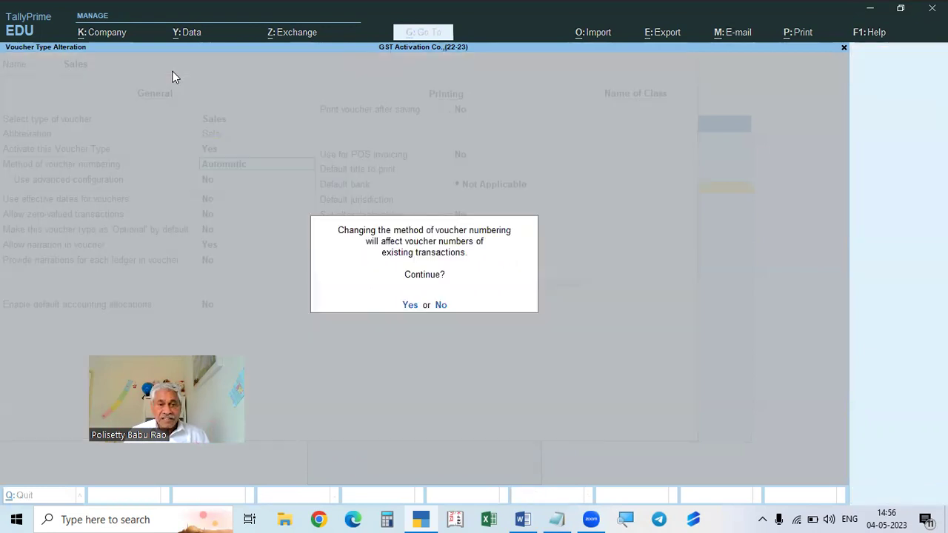
pyautogui.press('Return')
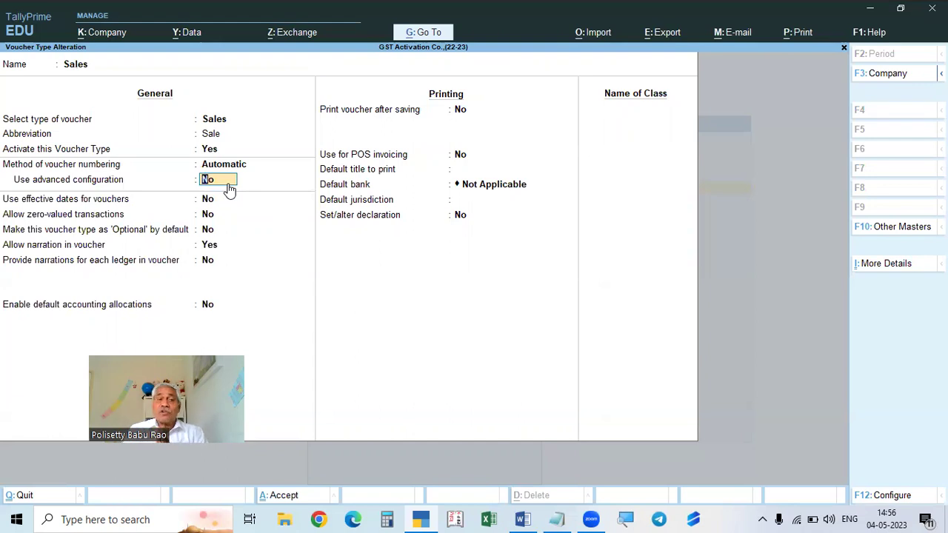
# Enable advanced numbering configuration with starting number 1, a numerical part 3 digits wide, and zero prefilling turned on
pyautogui.write('y')
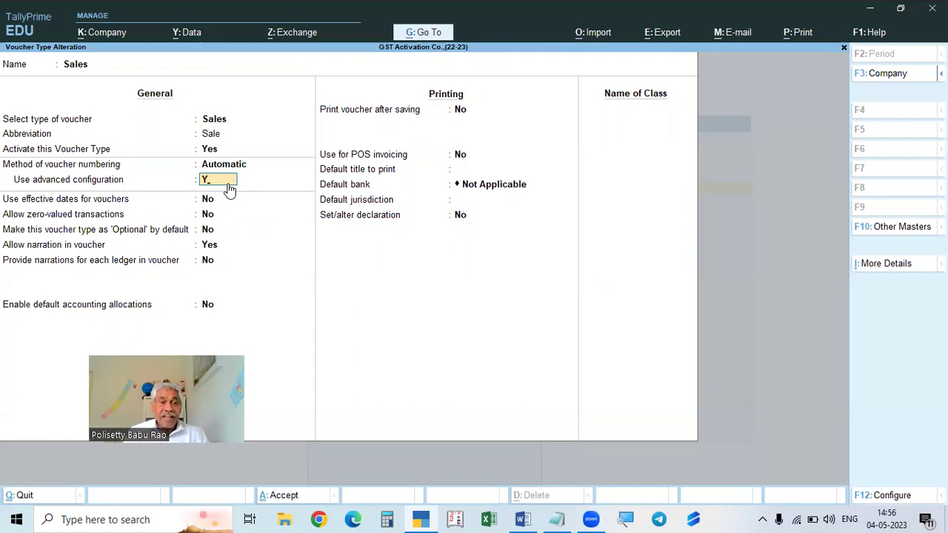
pyautogui.press('Return')
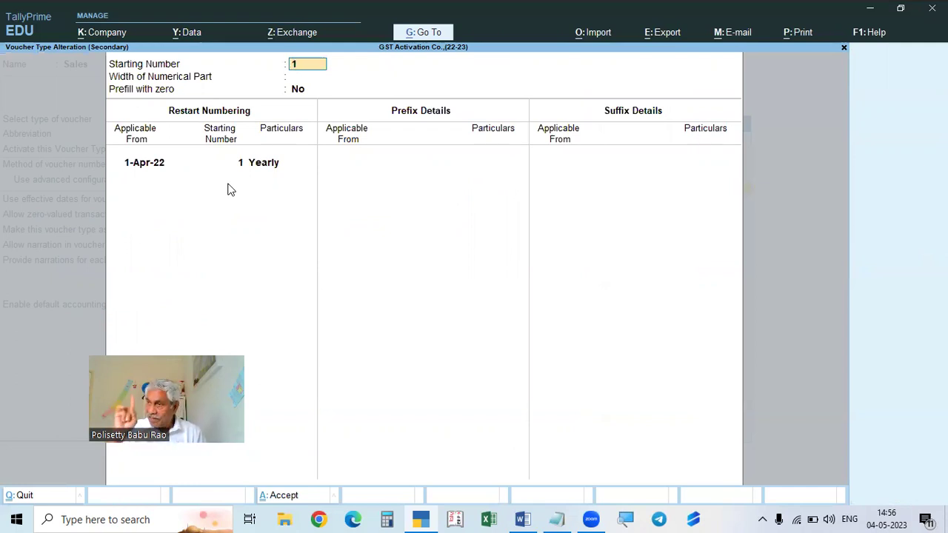
pyautogui.press('Return')
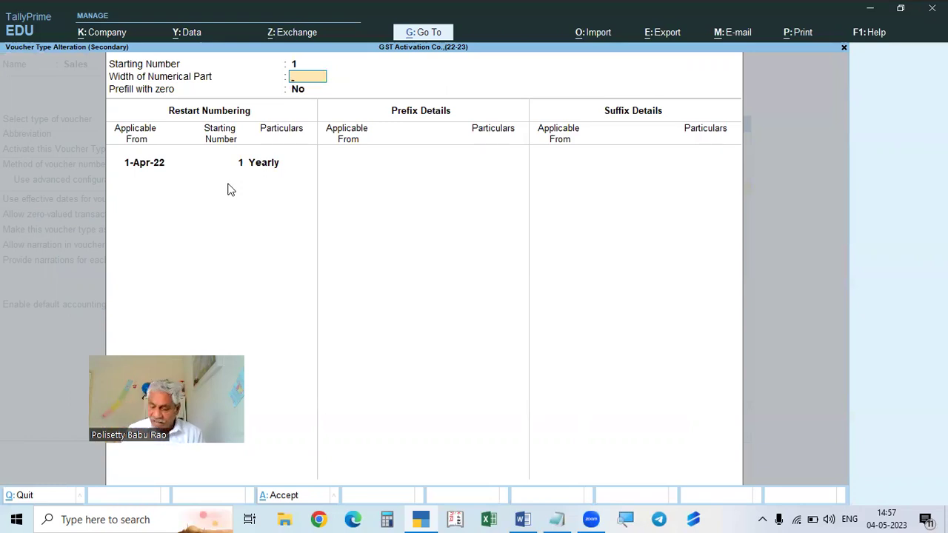
pyautogui.write('4')
pyautogui.press('BackSpace')
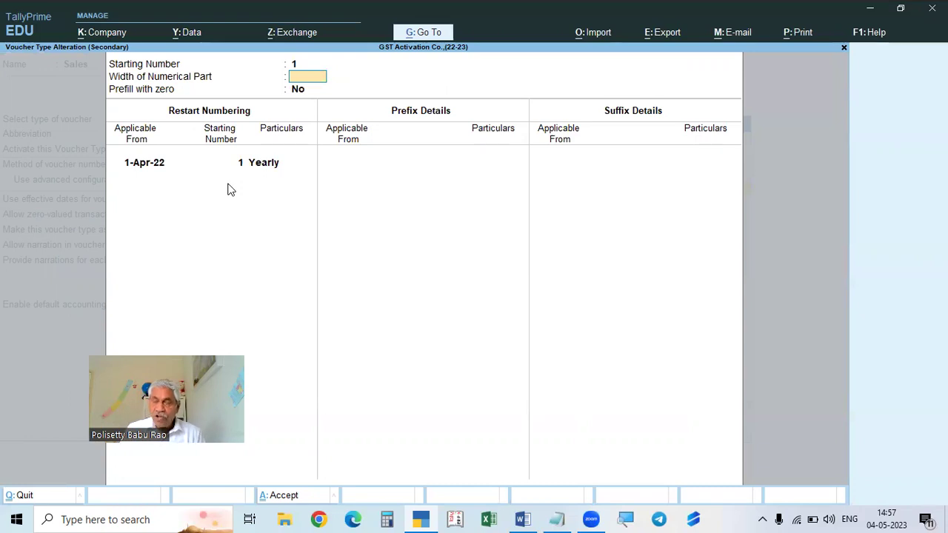
pyautogui.write('3')
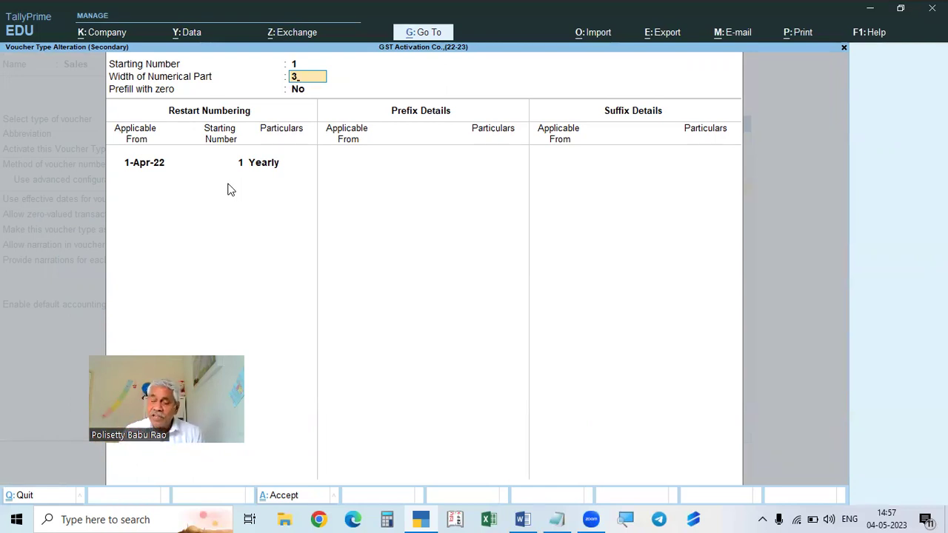
pyautogui.press('Return')
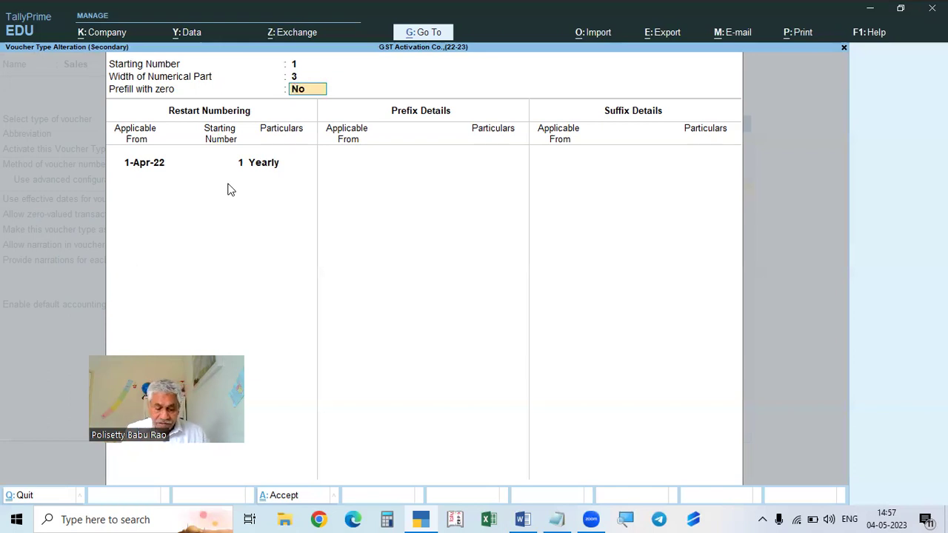
pyautogui.press('0')
pyautogui.press('0')
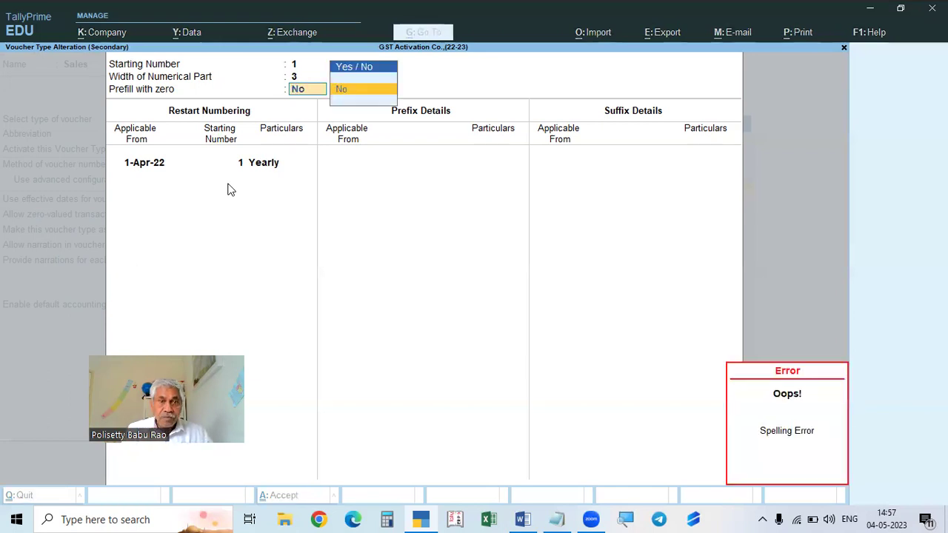
pyautogui.press('BackSpace')
pyautogui.write('Y')
pyautogui.press('Return')
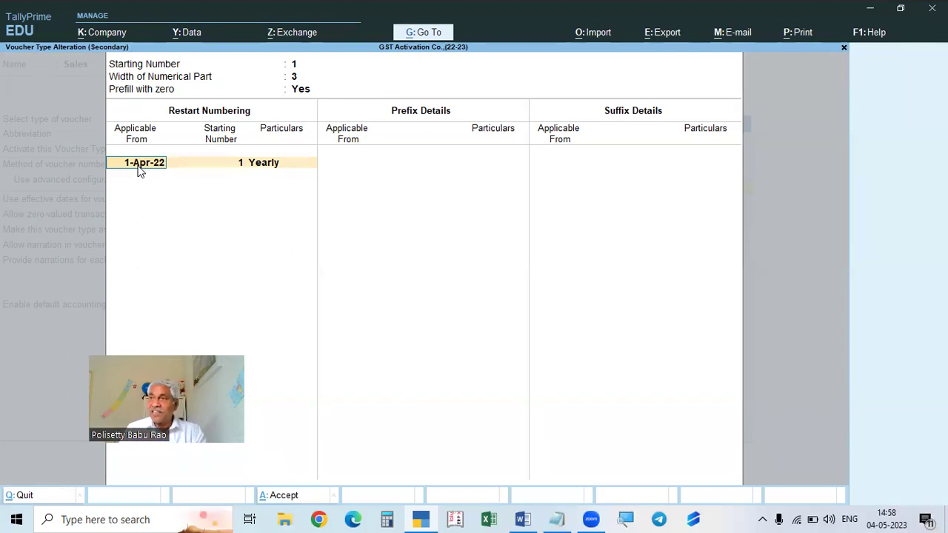
# Review the restart periodicity options and keep the numbering restarting yearly at 1, applicable from 1-Apr-22
pyautogui.press('Return')
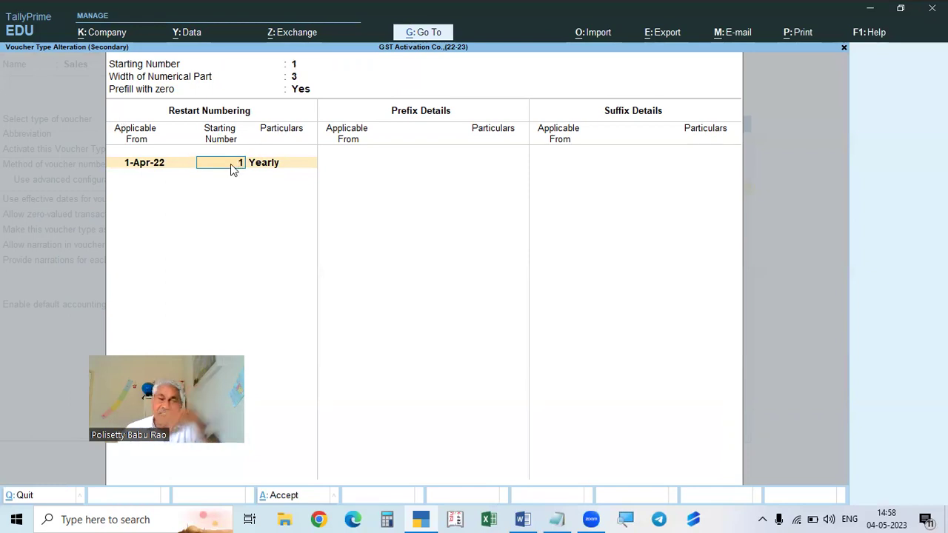
pyautogui.press('Return')
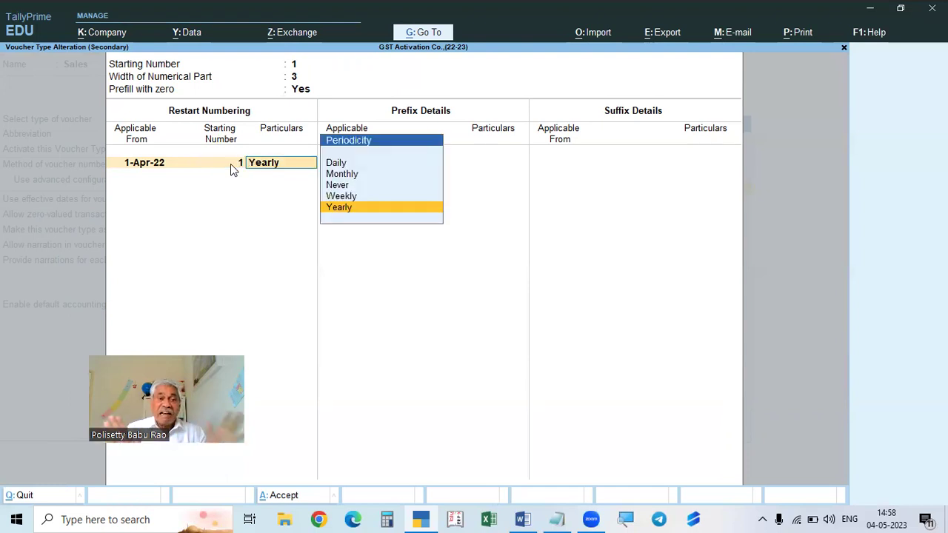
pyautogui.press('Up')
pyautogui.press('Up')
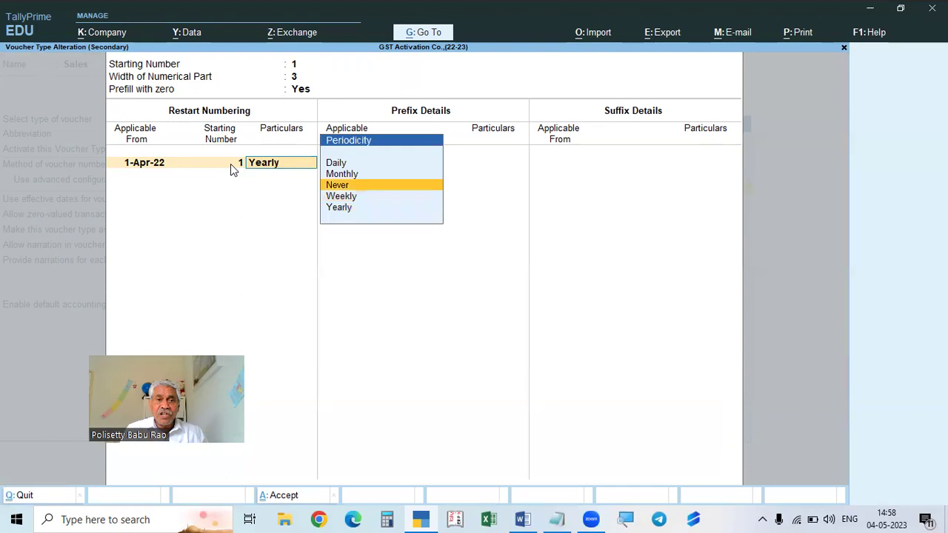
pyautogui.press('Down')
pyautogui.press('Up')
pyautogui.press('Up')
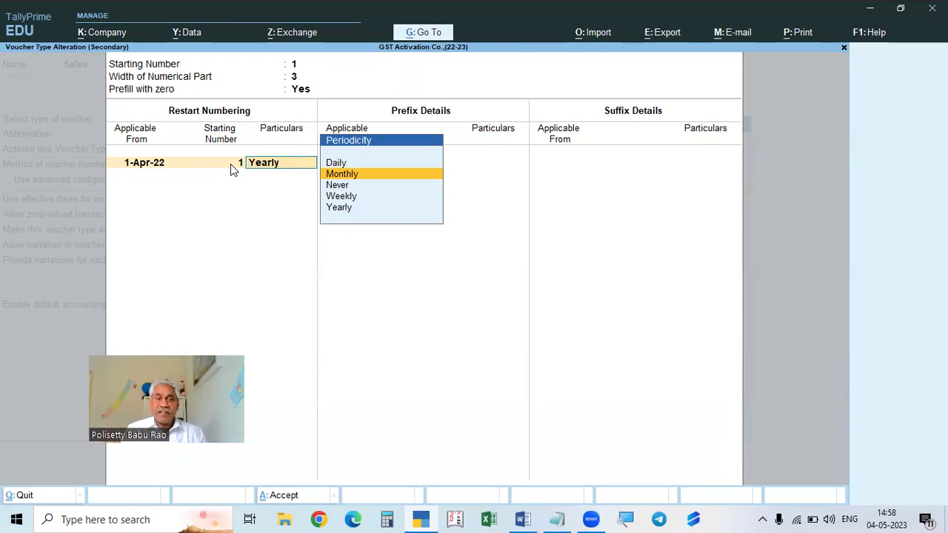
pyautogui.press('Down')
pyautogui.press('Down')
pyautogui.press('Down')
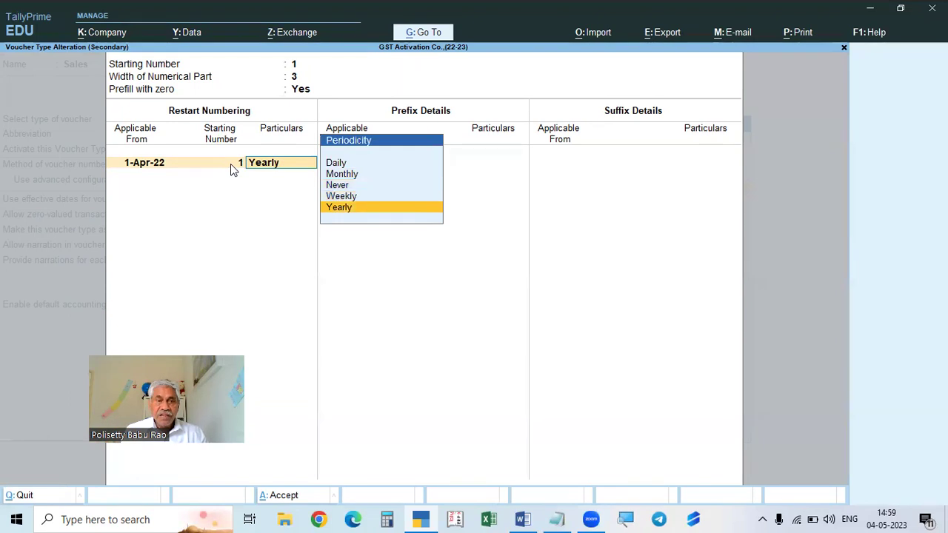
pyautogui.press('Return')
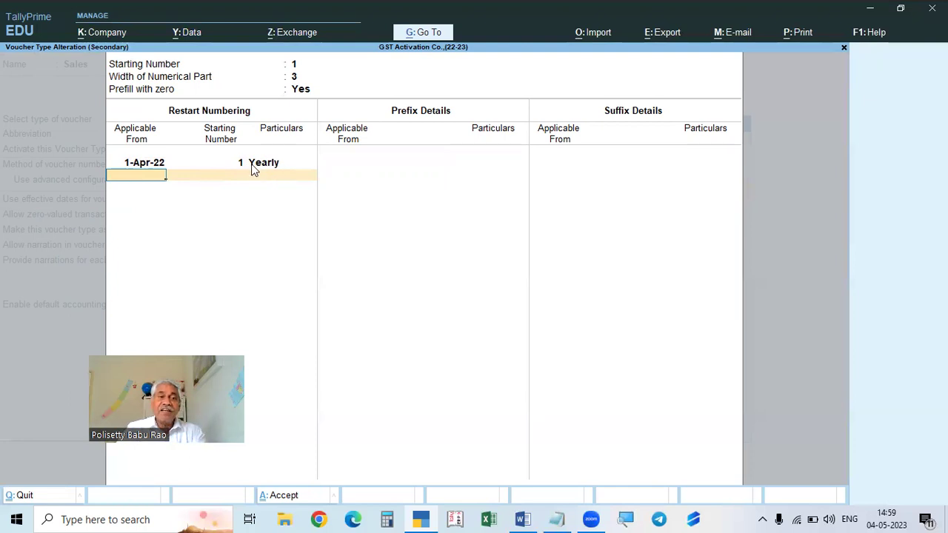
pyautogui.press('Return')
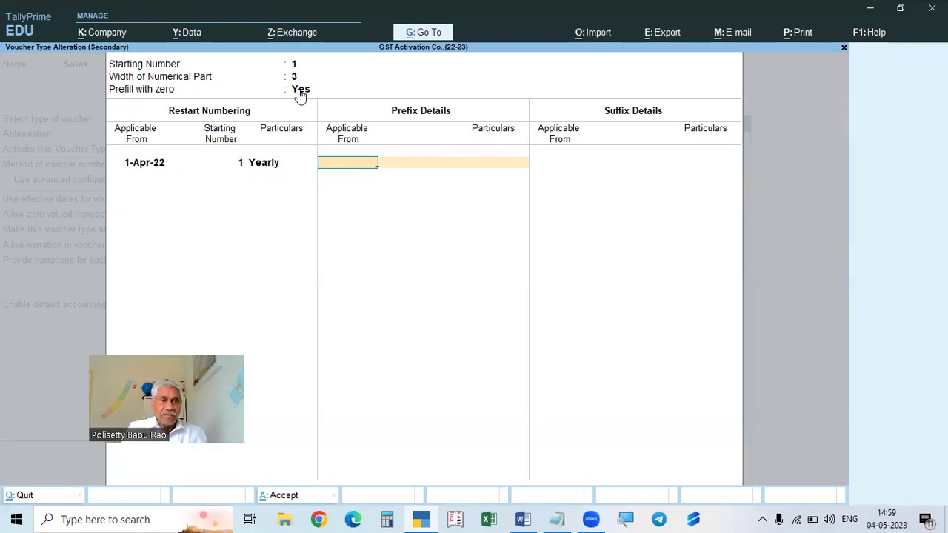
# Accept the advanced numbering configuration without prefix or suffix, save the Sales voucher type, and return to the Gateway of Tally
pyautogui.hotkey('ctrl', 'a')
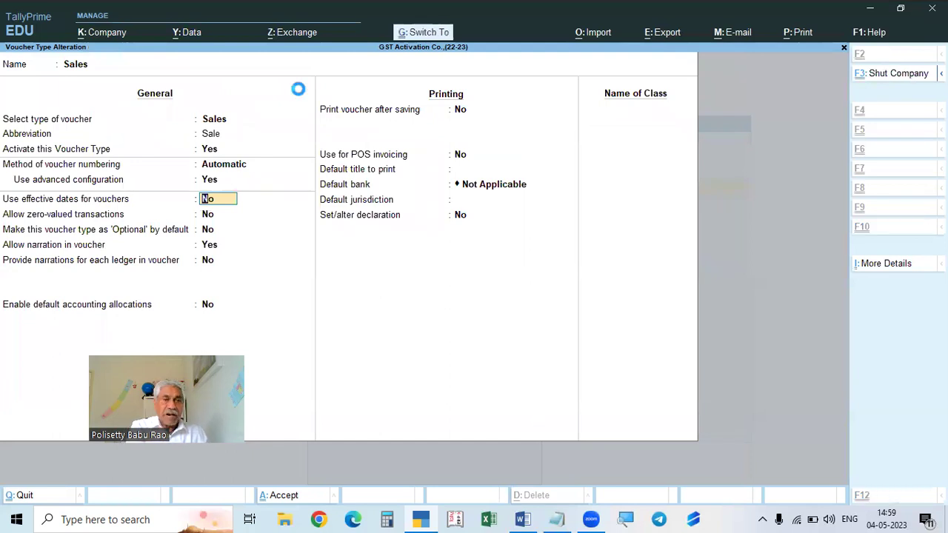
pyautogui.hotkey('ctrl', 'a')
pyautogui.press('Escape')
pyautogui.press('Escape')
pyautogui.press('Escape')
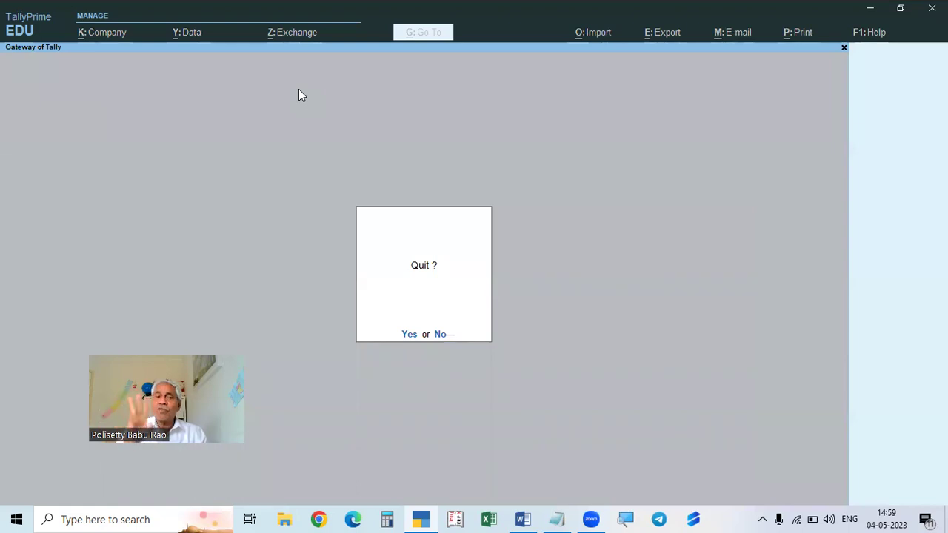
pyautogui.press('Escape')
pyautogui.press('Escape')
pyautogui.press('Escape')
# Start a Sales voucher to check its automatically assigned number, and leave it without saving
pyautogui.press('v')
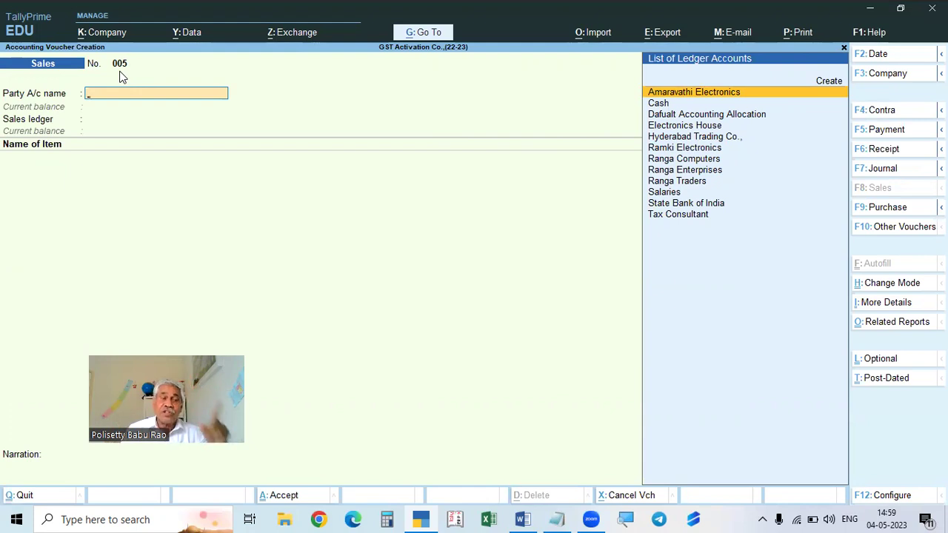
pyautogui.press('Escape')
pyautogui.press('Escape')
# Display the SALES ledger's vouchers for 1-Apr-22 to 31-Mar-23, examine their voucher numbers, and return to the Gateway of Tally
pyautogui.press('n')
pyautogui.press('d')
pyautogui.write('alSAL')
pyautogui.press('Down')
pyautogui.press('Down')
pyautogui.press('Down')
pyautogui.press('Return')
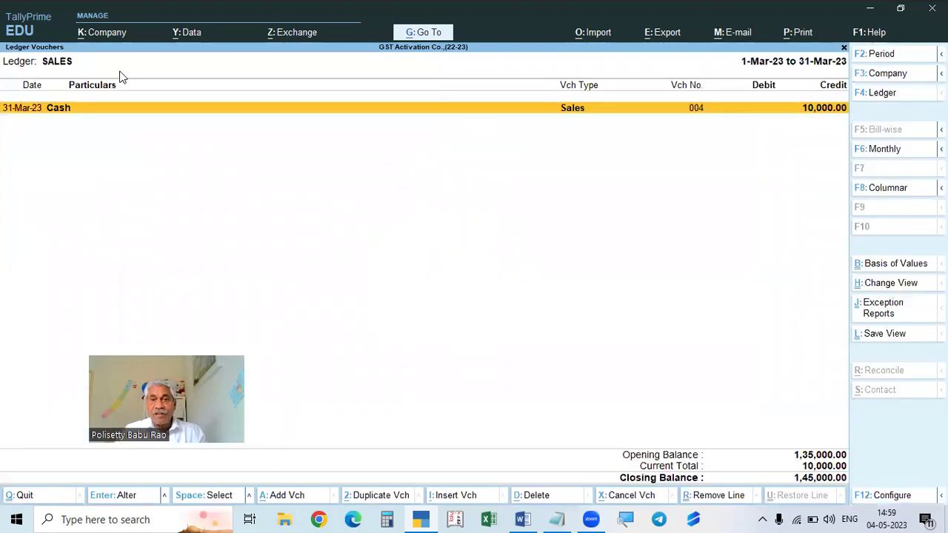
pyautogui.hotkey('alt', 'F2')
pyautogui.press('Return')
pyautogui.press('Return')
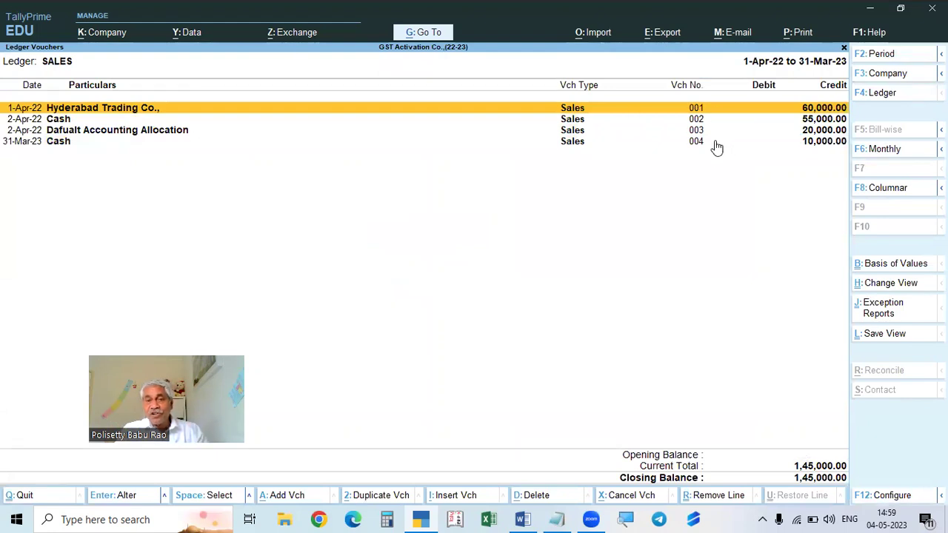
pyautogui.press('Escape')
pyautogui.press('Escape')
pyautogui.press('Escape')
pyautogui.press('Escape')
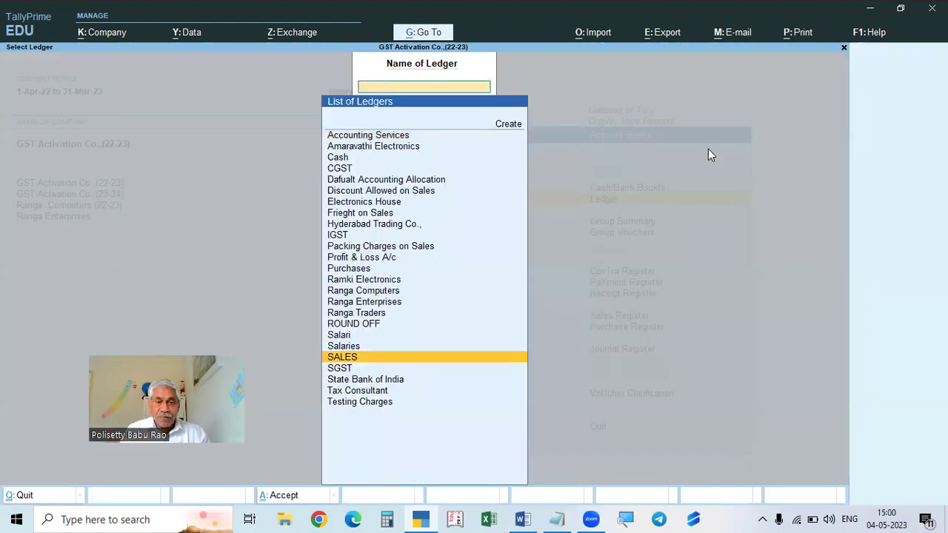
pyautogui.press('Escape')
pyautogui.press('Escape')
# Start a new Sales voucher with Cash as the party account and leave the dispatch and order details blank
pyautogui.press('v')
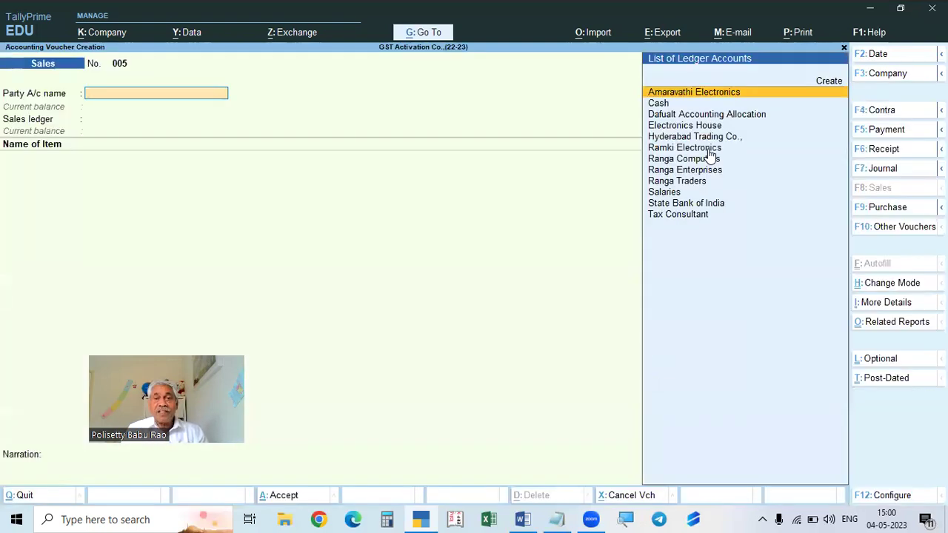
pyautogui.press('Down')
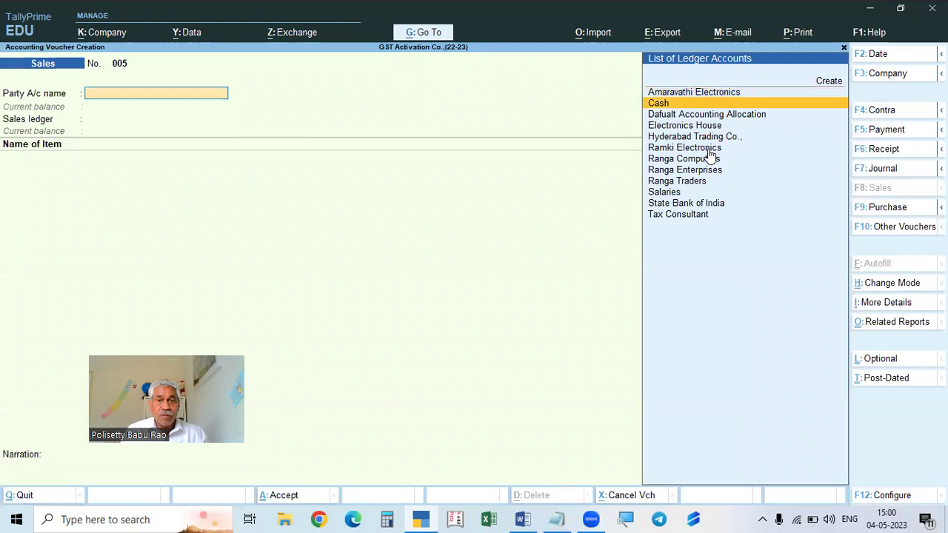
pyautogui.press('Return')
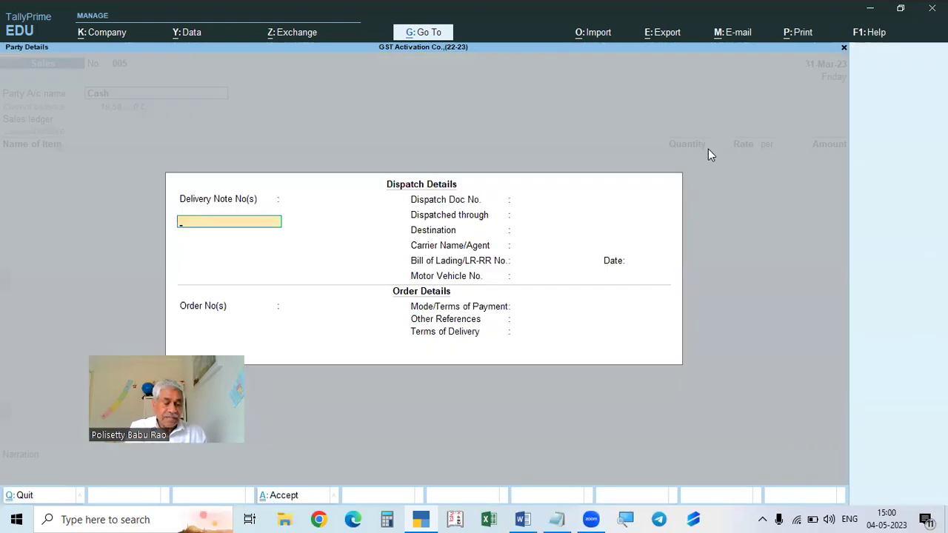
pyautogui.hotkey('ctrl', 'a')
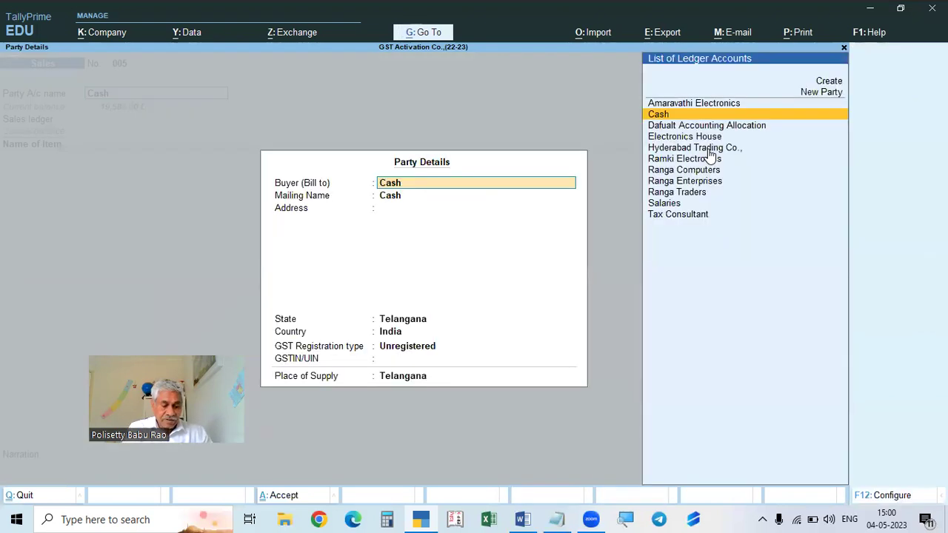
# Enter the buyer's name in the party details, set the GST registration type to Consumer, and keep Telangana as place of supply
pyautogui.write('RAMU')
pyautogui.press('Return')
pyautogui.press('Return')
pyautogui.press('Return')
pyautogui.press('Return')
pyautogui.press('Return')
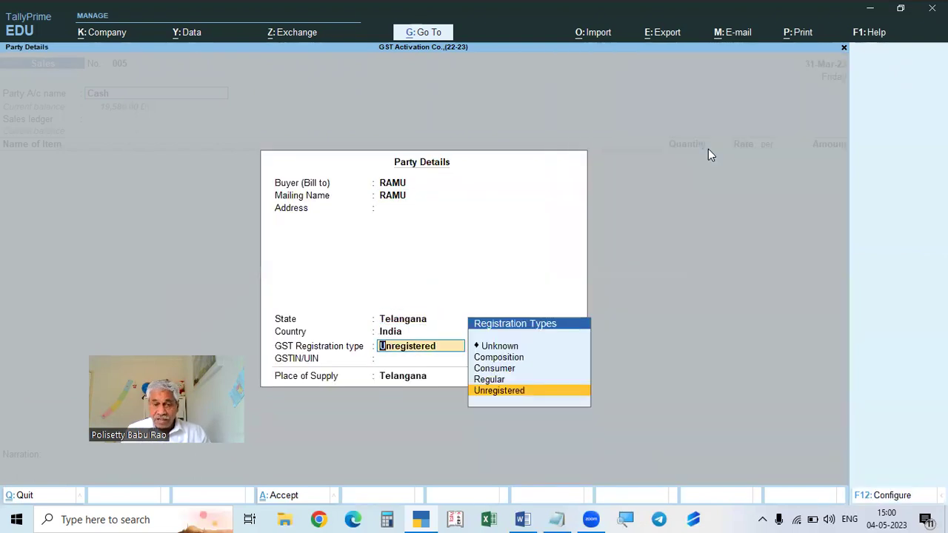
pyautogui.press('Up')
pyautogui.press('Up')
pyautogui.press('Return')
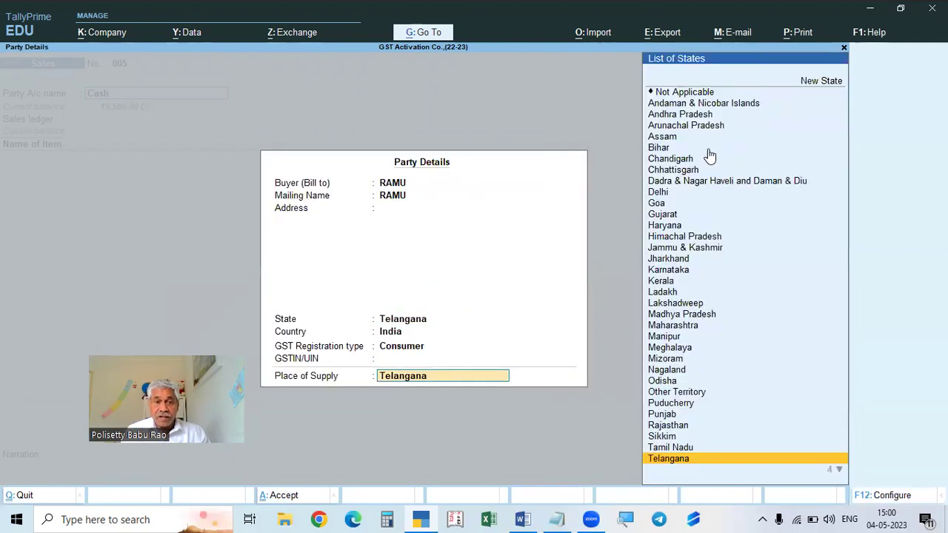
pyautogui.press('Return')
# Choose SALES as the sales ledger for the voucher
pyautogui.press('Down')
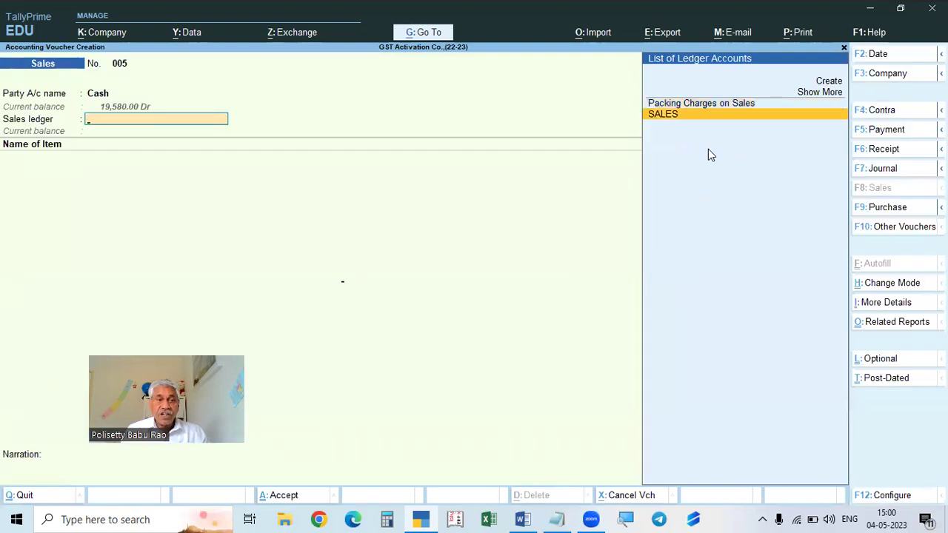
pyautogui.press('Return')
pyautogui.press('Return')
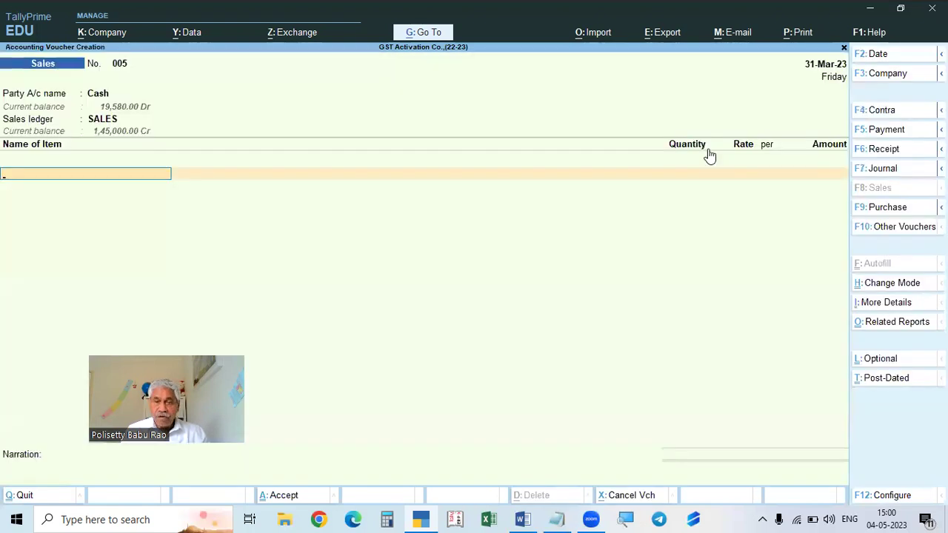
# Add one Sony TV 20" to the sales voucher at a rate of 25,000 and finish the item list
pyautogui.press('Down')
pyautogui.press('Down')
pyautogui.press('Down')
pyautogui.press('Down')
pyautogui.press('Down')
pyautogui.press('Down')
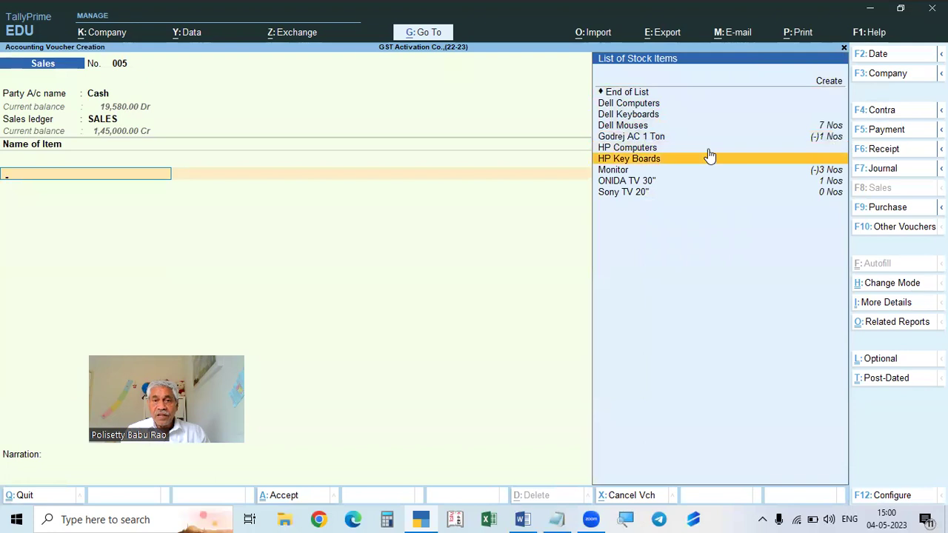
pyautogui.press('Down')
pyautogui.press('Down')
pyautogui.press('Down')
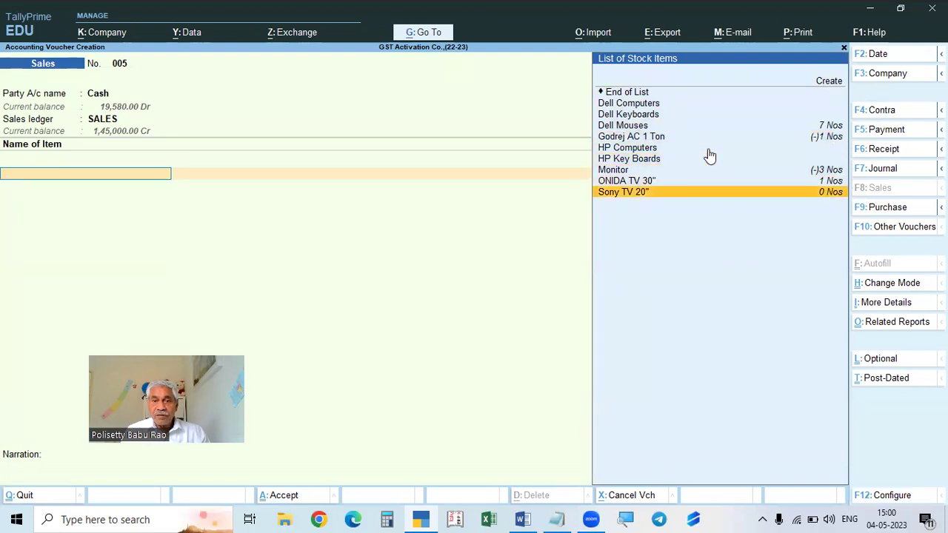
pyautogui.press('Return')
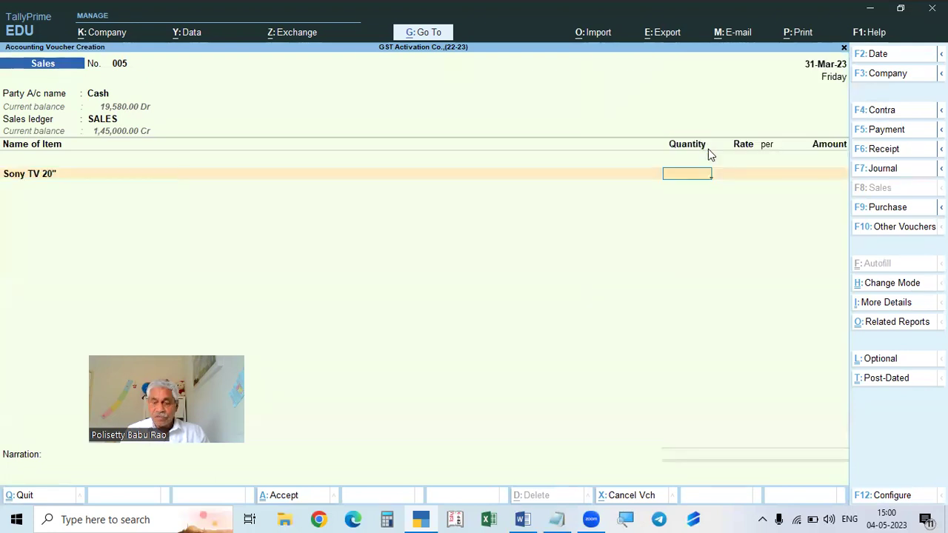
pyautogui.press('Return')
pyautogui.press('Return')
pyautogui.press('Return')
pyautogui.press('Return')
pyautogui.press('Return')
# Add the CGST and SGST tax ledgers below the Sony TV item
pyautogui.write('cg')
pyautogui.press('Return')
pyautogui.write('sg')
pyautogui.press('Return')
pyautogui.press('Return')
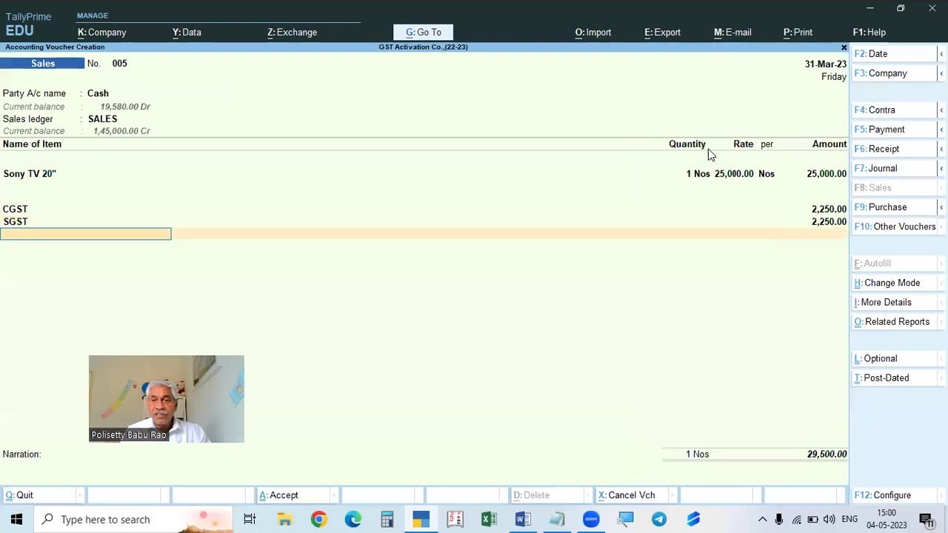
# Save the sales voucher with a blank narration and return to the Gateway of Tally
pyautogui.press('Return')
pyautogui.press('Return')
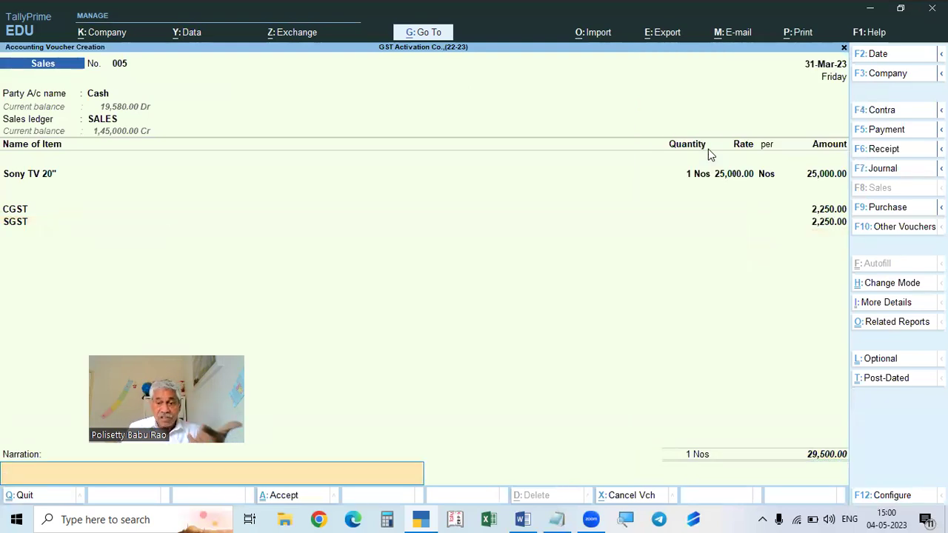
pyautogui.press('Return')
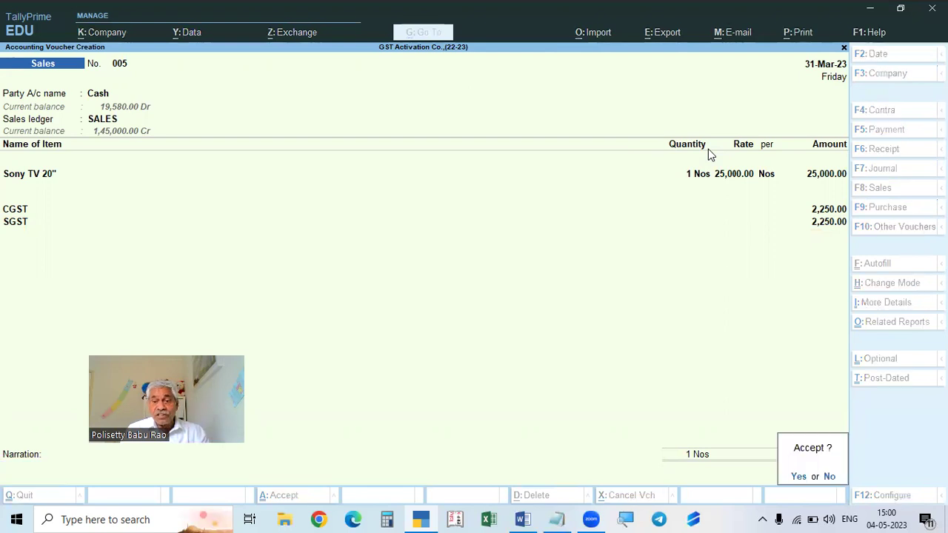
pyautogui.press('Return')
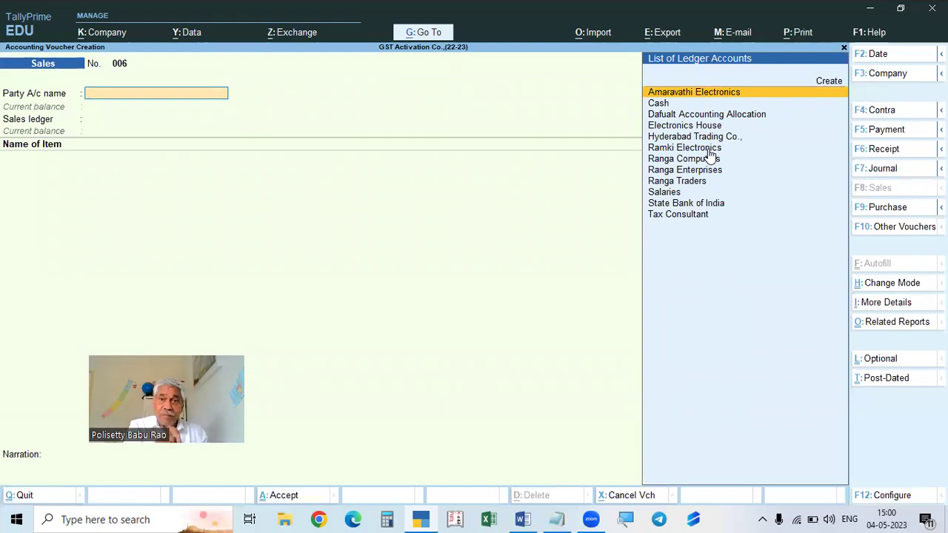
pyautogui.press('Escape')
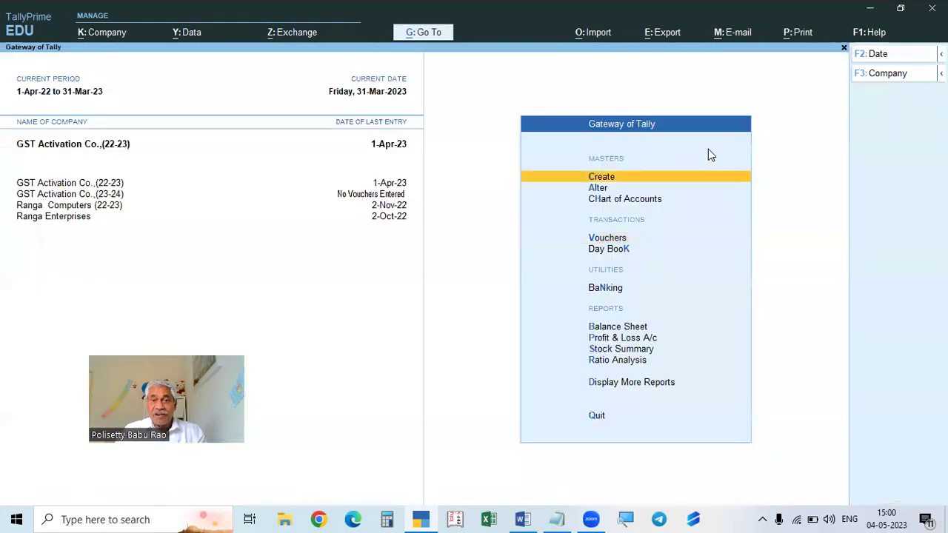
# Open the Sales voucher type for alteration
pyautogui.press('Down')
pyautogui.press('Return')
pyautogui.press('Down')
pyautogui.press('Down')
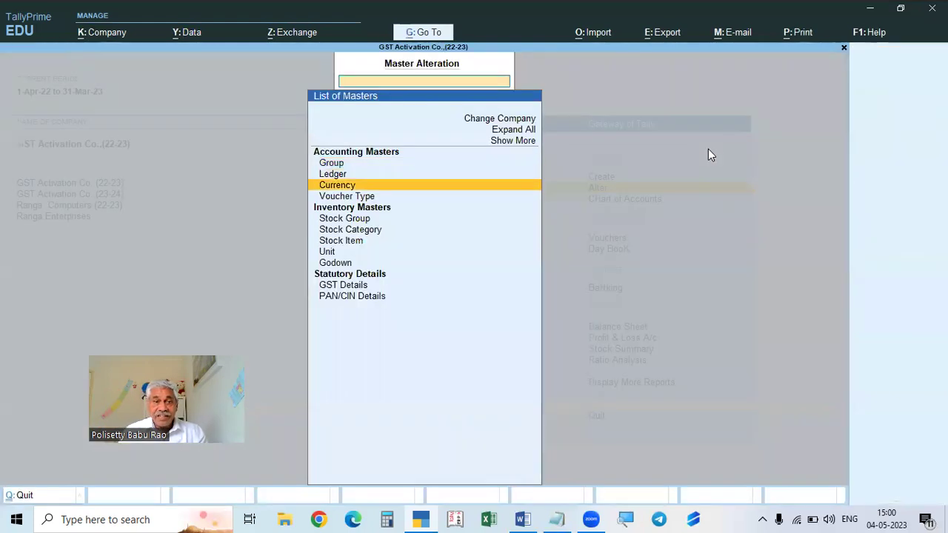
pyautogui.press('Down')
pyautogui.press('Down')
pyautogui.press('Down')
pyautogui.press('Up')
pyautogui.press('Up')
pyautogui.press('Up')
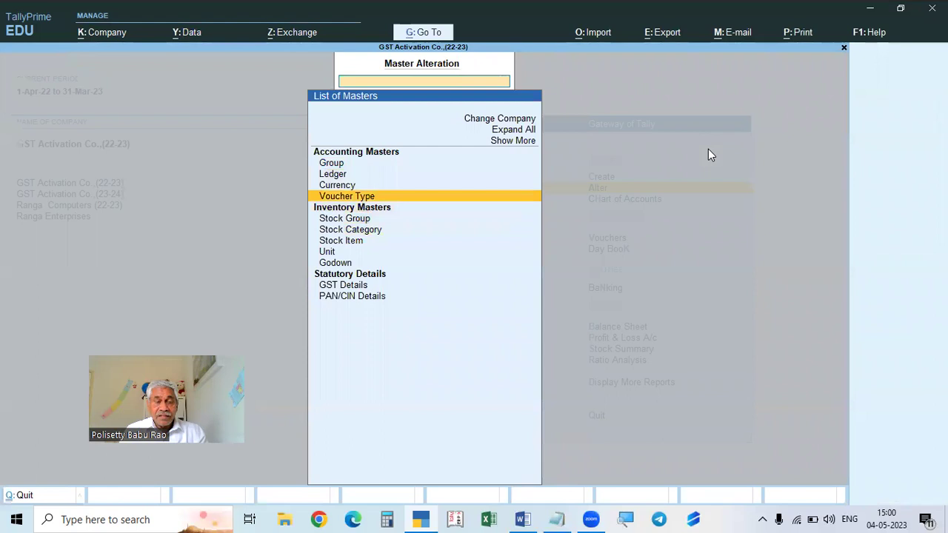
pyautogui.press('Return')
pyautogui.press('Down')
pyautogui.press('Down')
pyautogui.press('Down')
pyautogui.press('Down')
pyautogui.press('Down')
pyautogui.press('Down')
pyautogui.press('Down')
pyautogui.press('Down')
pyautogui.press('Down')
pyautogui.press('Down')
pyautogui.press('Down')
pyautogui.press('Down')
pyautogui.press('Down')
pyautogui.press('Down')
pyautogui.press('Down')
pyautogui.press('Down')
pyautogui.press('Down')
pyautogui.press('Down')
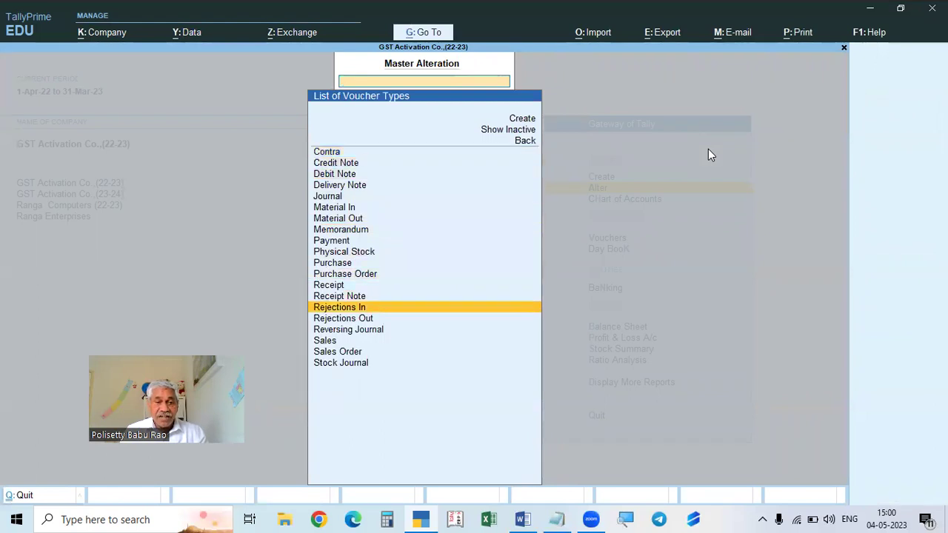
pyautogui.press('Return')
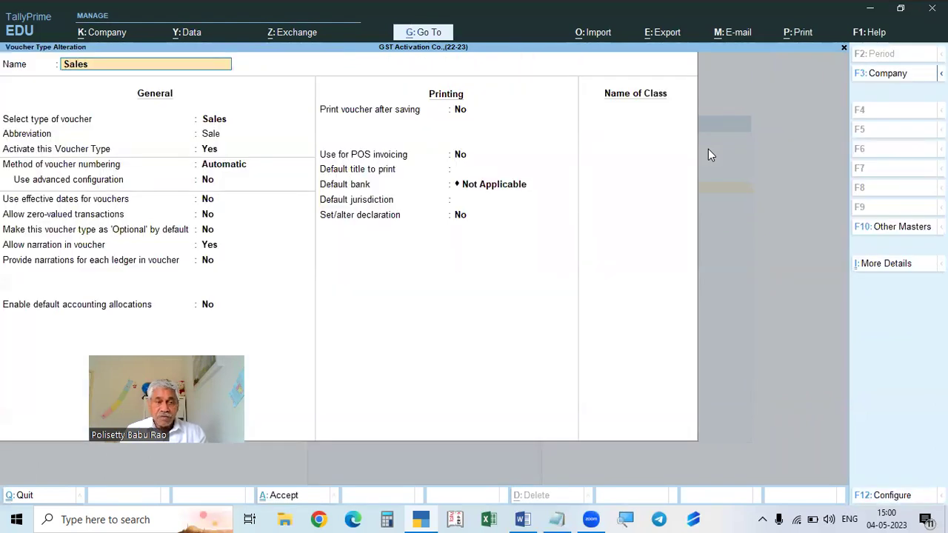
# Keep the Automatic numbering method for the Sales voucher type and enable its advanced configuration
pyautogui.press('Return')
pyautogui.press('Return')
pyautogui.press('Return')
pyautogui.press('Return')
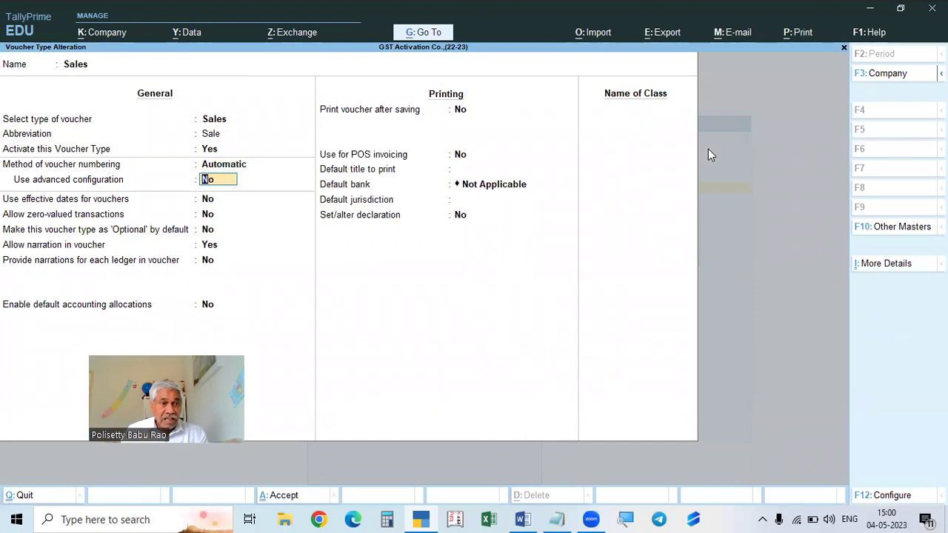
pyautogui.write('y')
pyautogui.press('Return')
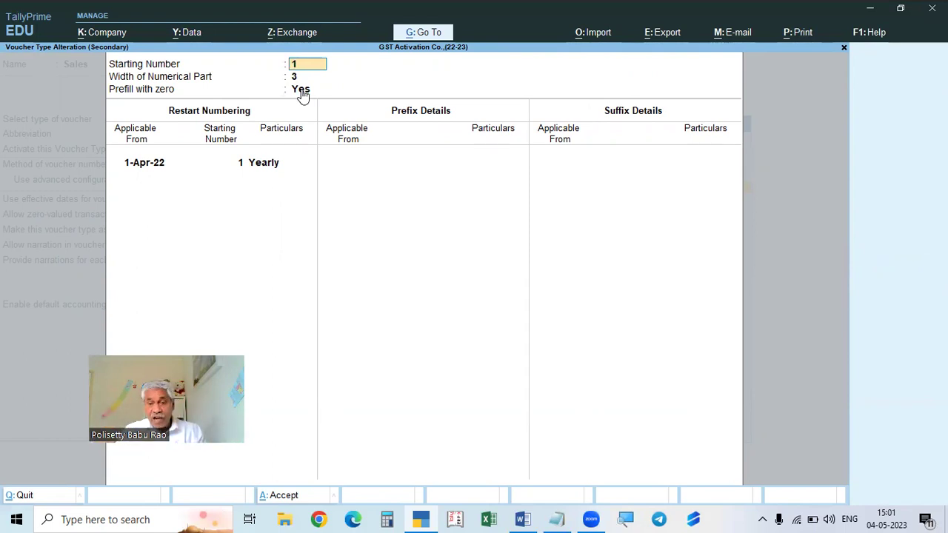
# Check the sample invoice formats in Notepad, then keep starting number 1, numerical width 3 and zero prefill in TallyPrime
pyautogui.click(558, 518)
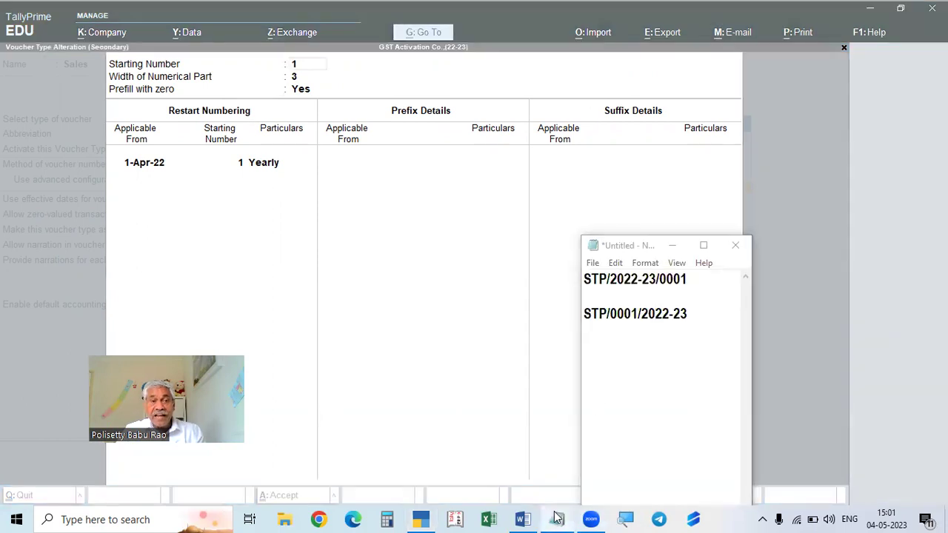
pyautogui.click(571, 516)
pyautogui.press('Return')
pyautogui.press('Return')
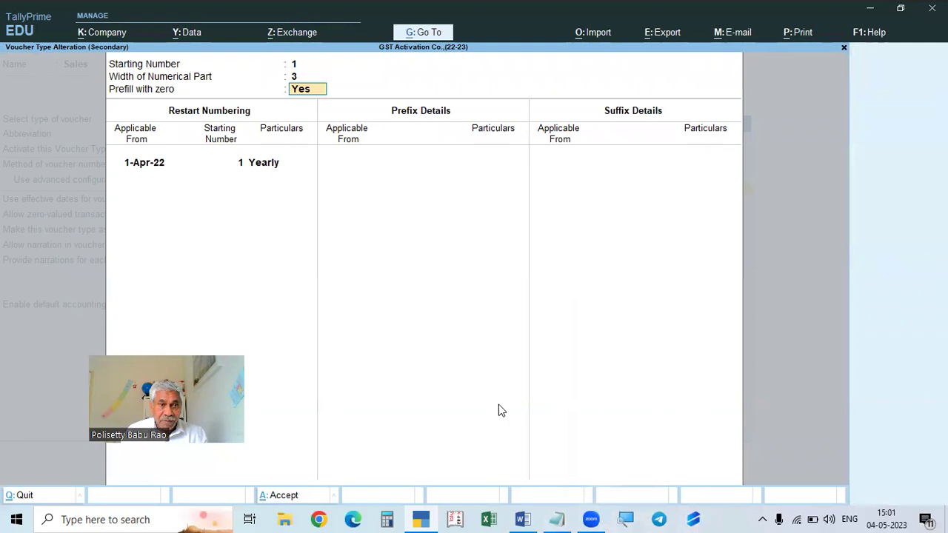
pyautogui.press('Return')
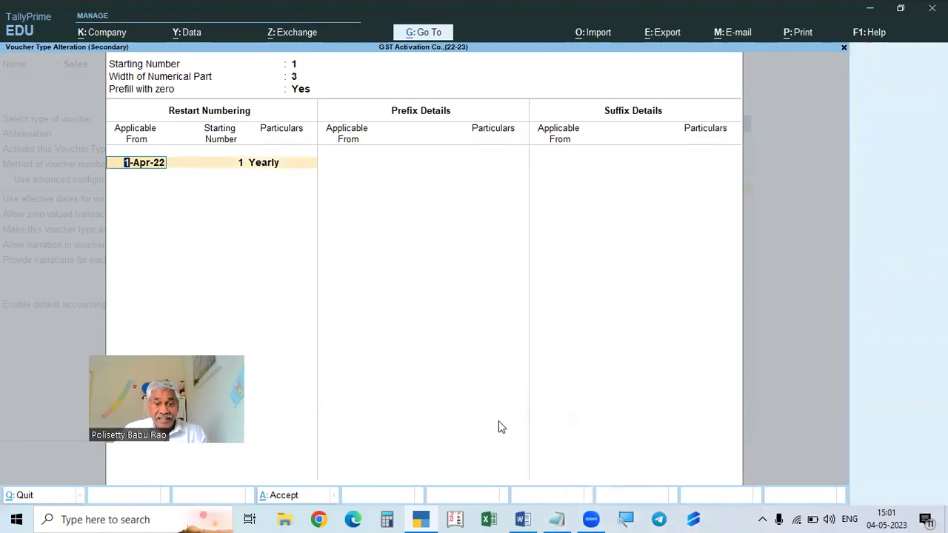
# In Notepad, shorten the sample invoice numbers to STP/2022-23/001 and STP/001/2022-23 and remove the blank line between them
pyautogui.click(559, 518)
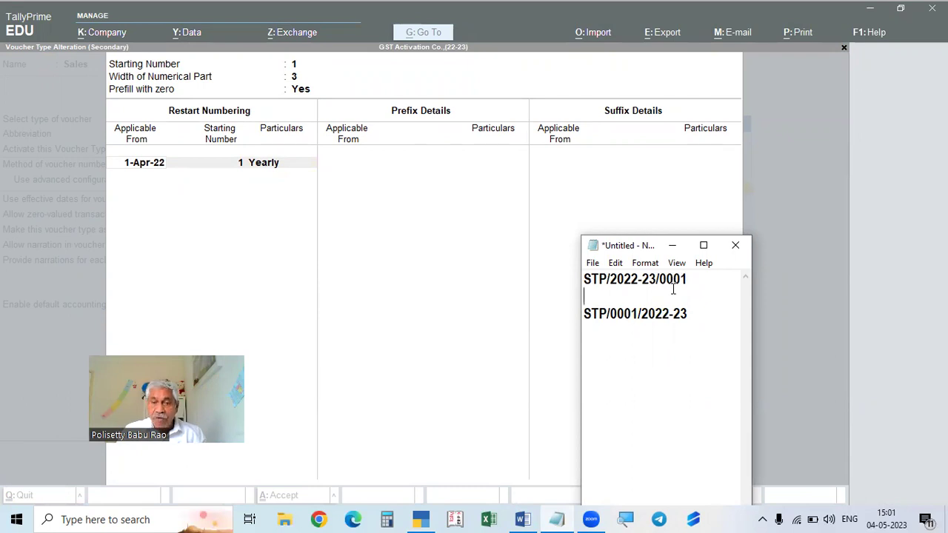
pyautogui.press('BackSpace')
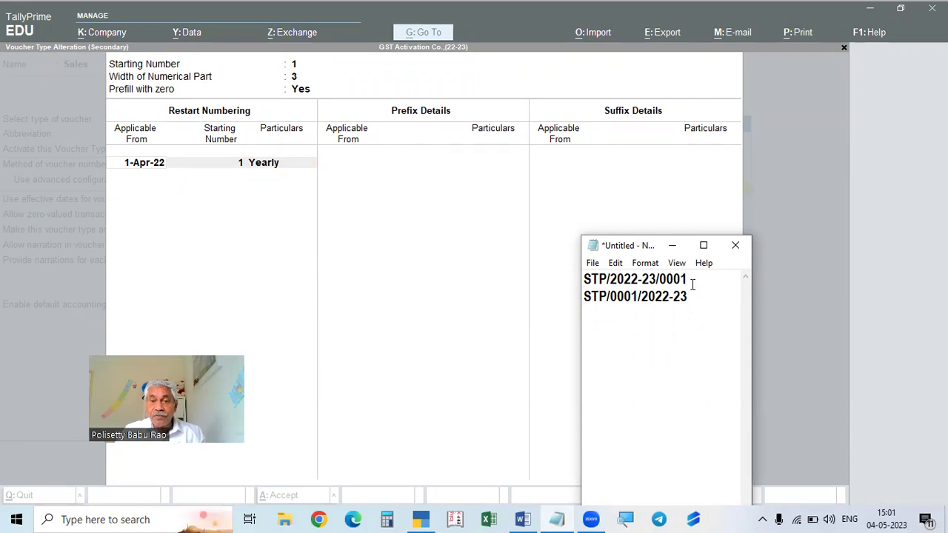
pyautogui.click(671, 278)
pyautogui.press('BackSpace')
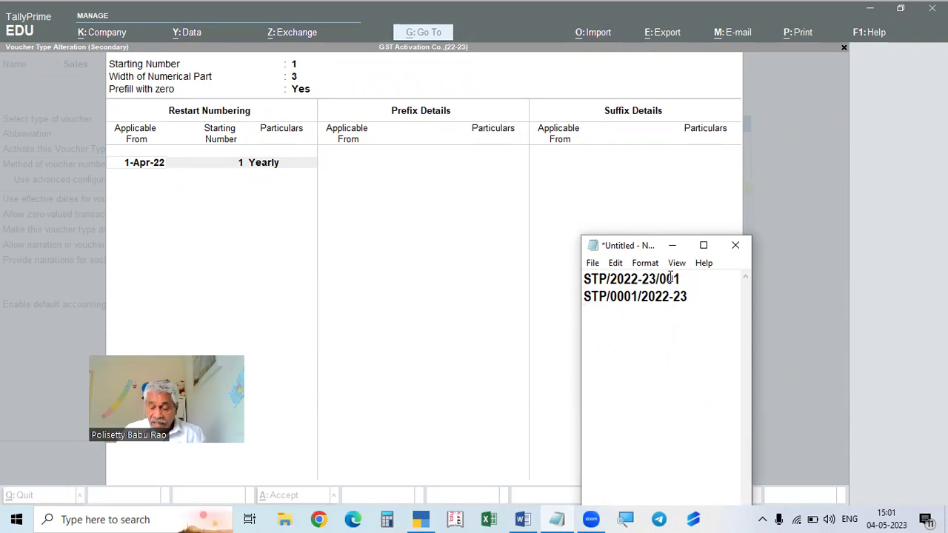
pyautogui.click(681, 278)
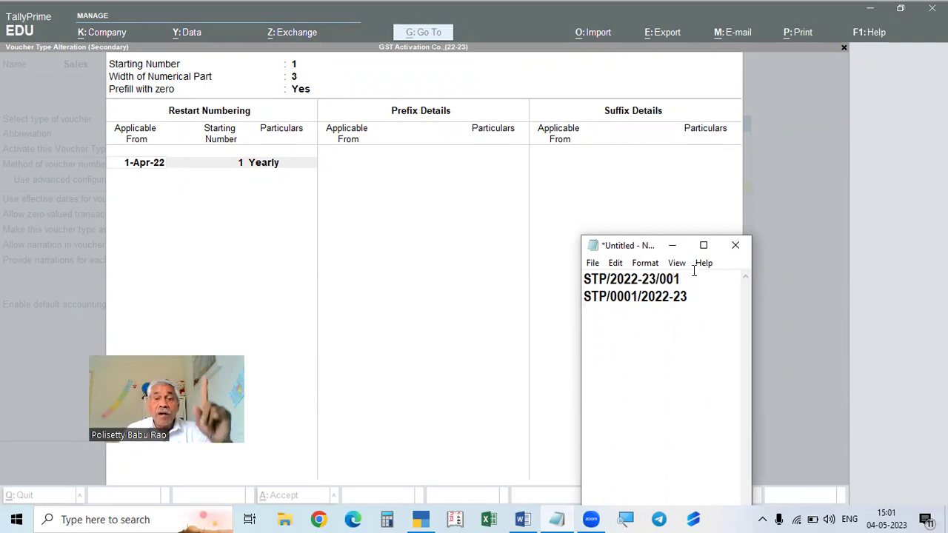
pyautogui.click(626, 299)
pyautogui.press('BackSpace')
pyautogui.press('Return')
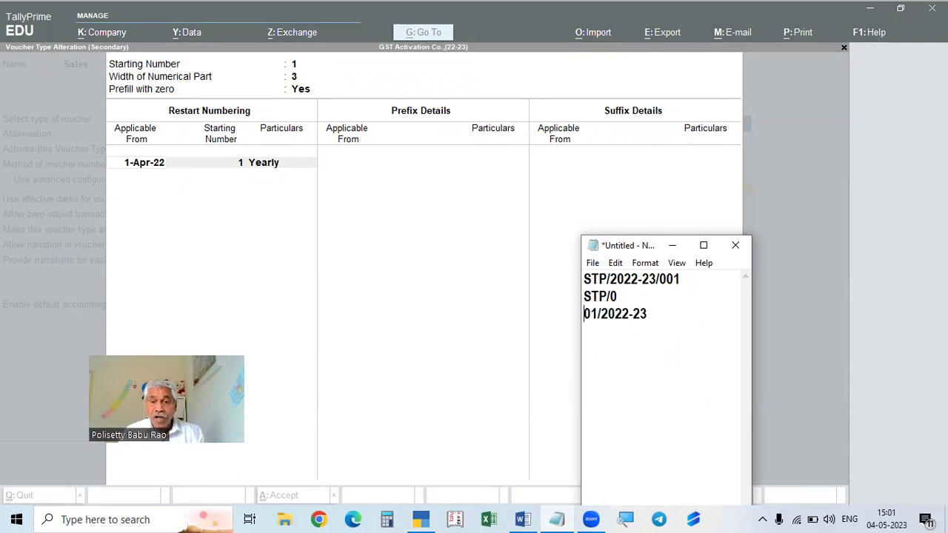
pyautogui.press('BackSpace')
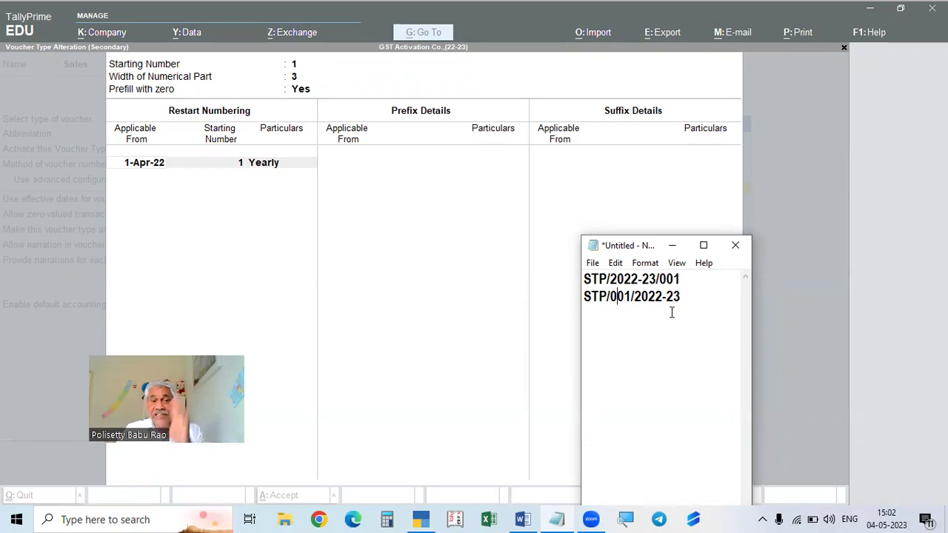
# Back in TallyPrime, set the numbering prefix to STP/ applicable from 1-Apr-22, following the Notepad sample, and finish the prefix list
pyautogui.click(502, 314)
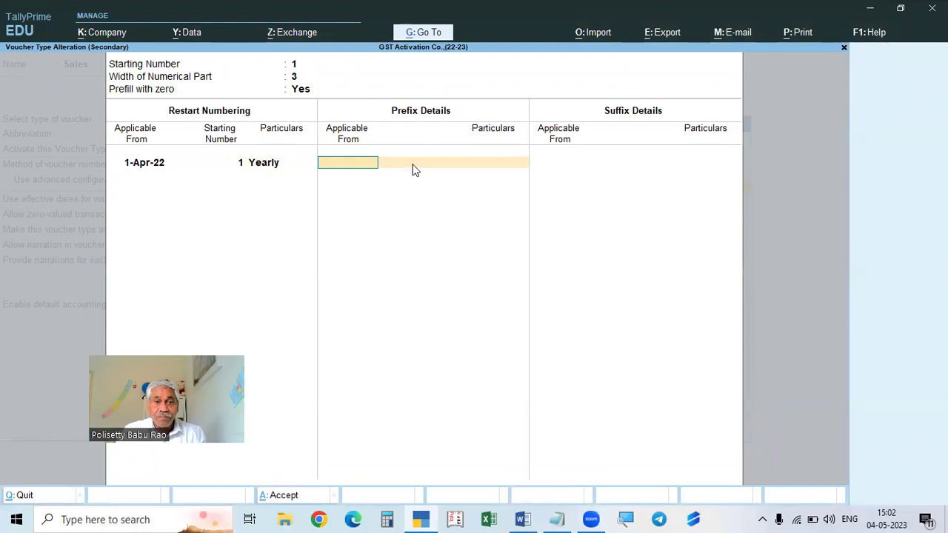
pyautogui.click(557, 518)
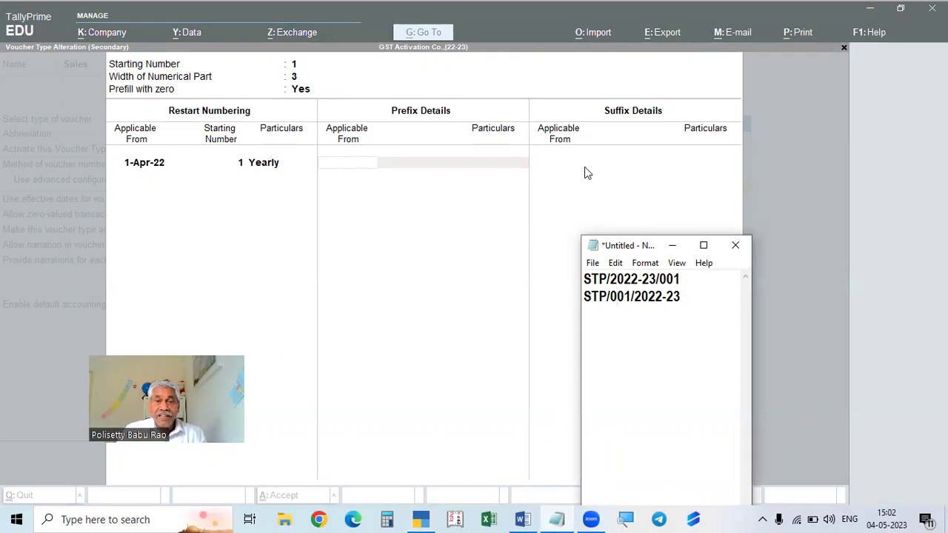
pyautogui.click(341, 164)
pyautogui.write('1.4.22')
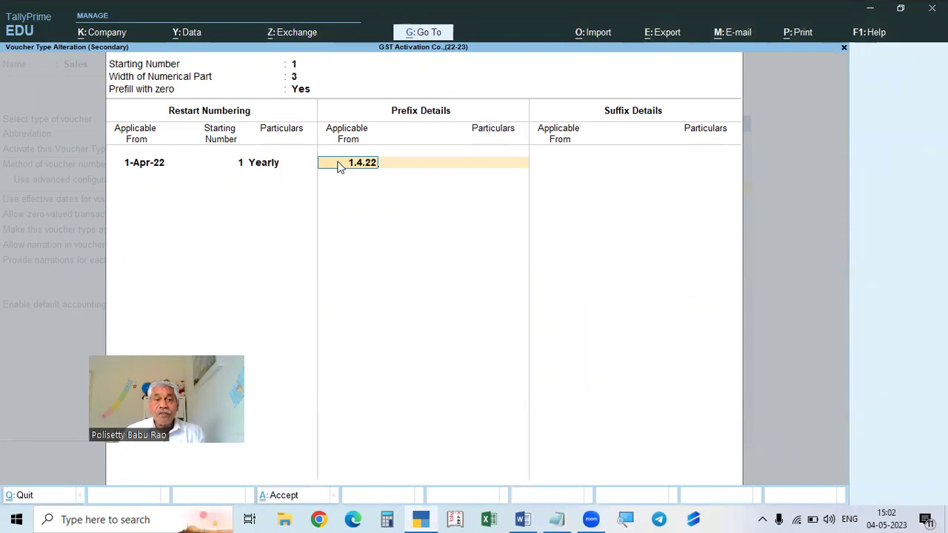
pyautogui.press('Return')
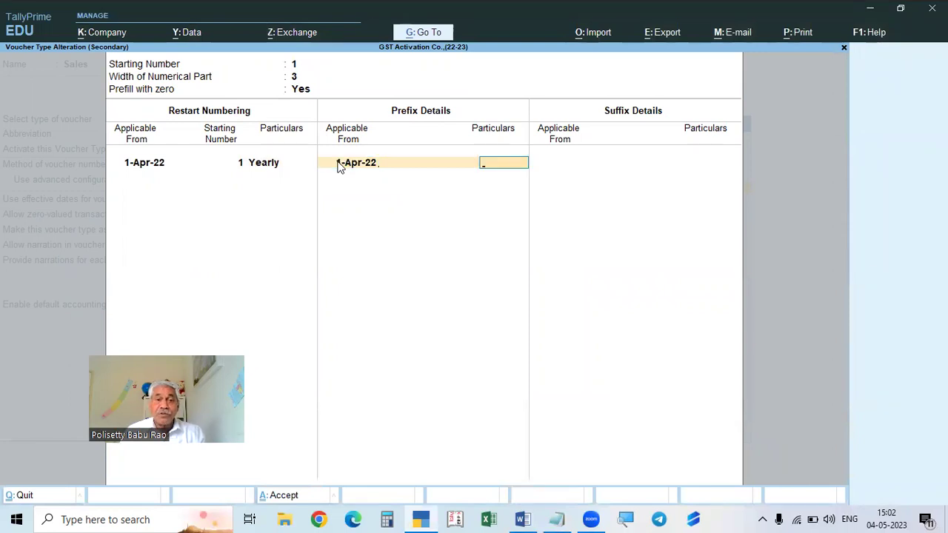
pyautogui.click(556, 519)
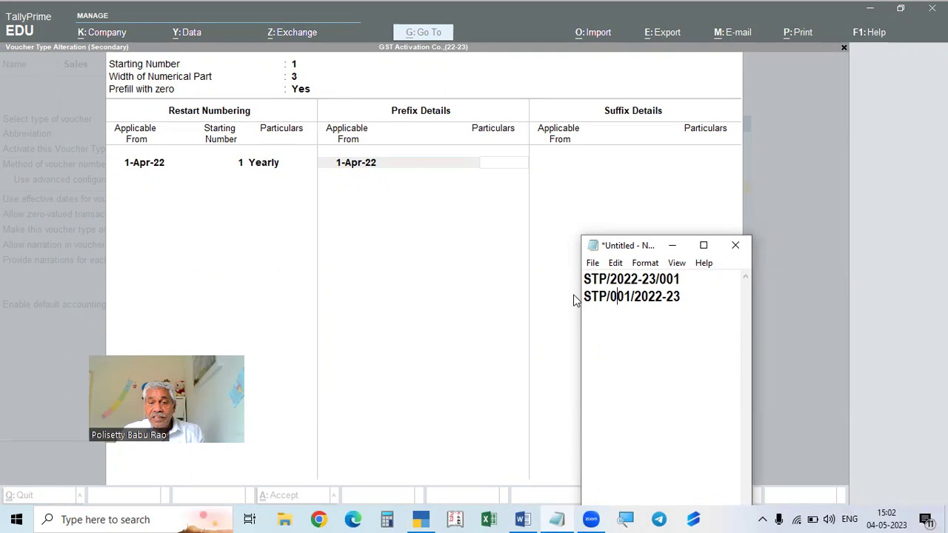
pyautogui.click(494, 171)
pyautogui.write('STP/')
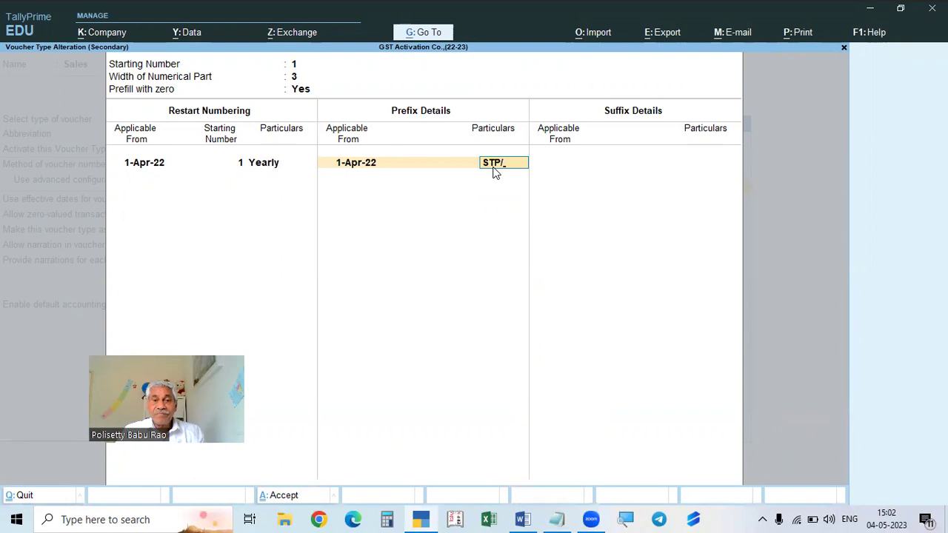
pyautogui.click(557, 519)
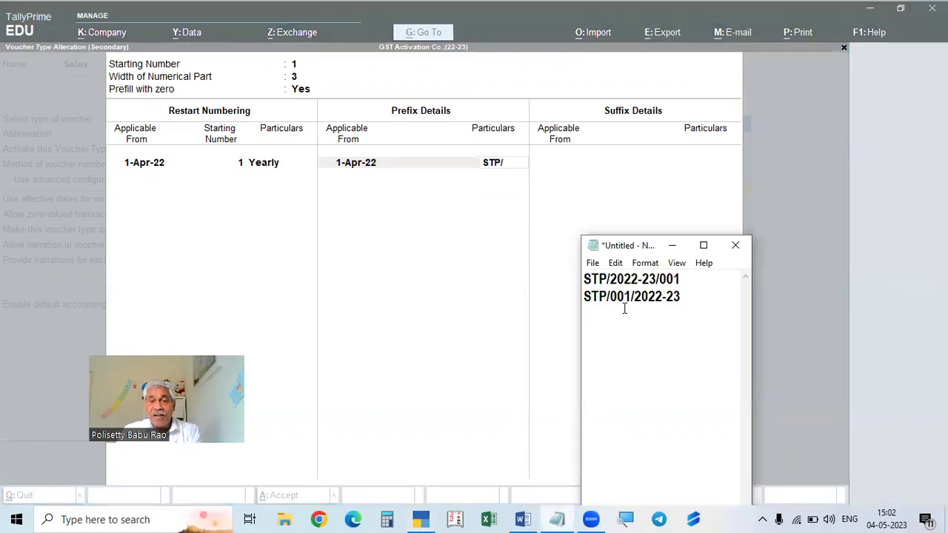
pyautogui.click(425, 376)
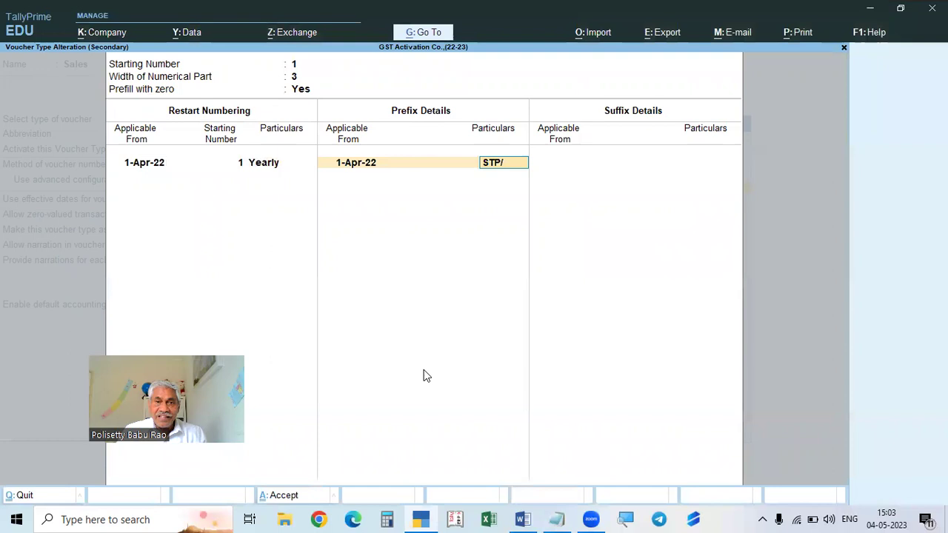
pyautogui.press('Return')
pyautogui.press('Return')
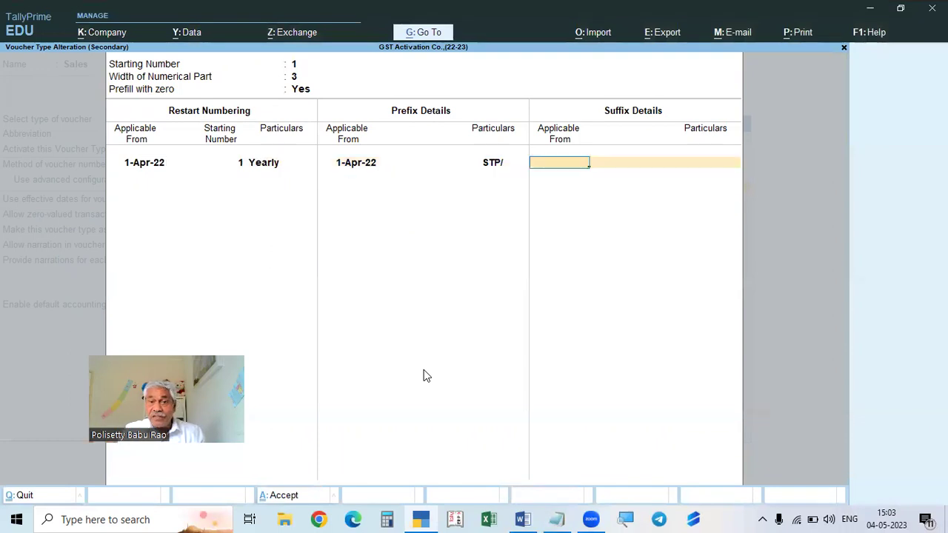
# Set the numbering suffix to /2022-23, applicable from 1-Apr-22
pyautogui.write('1-4-22')
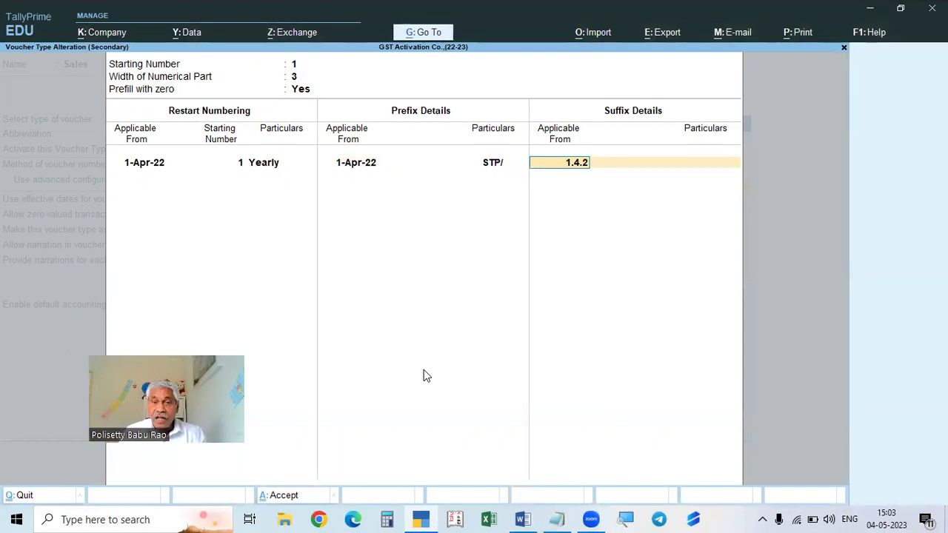
pyautogui.press('Return')
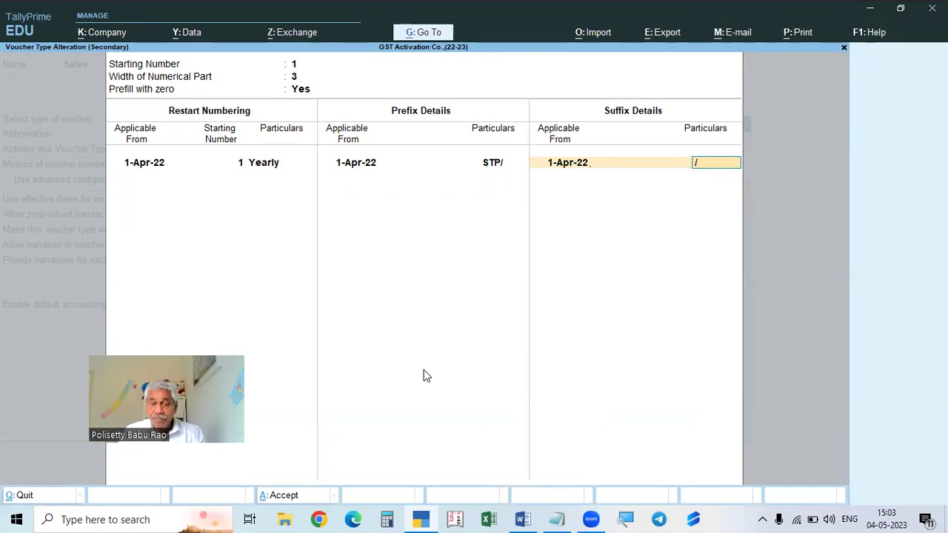
pyautogui.write('/2022-23')
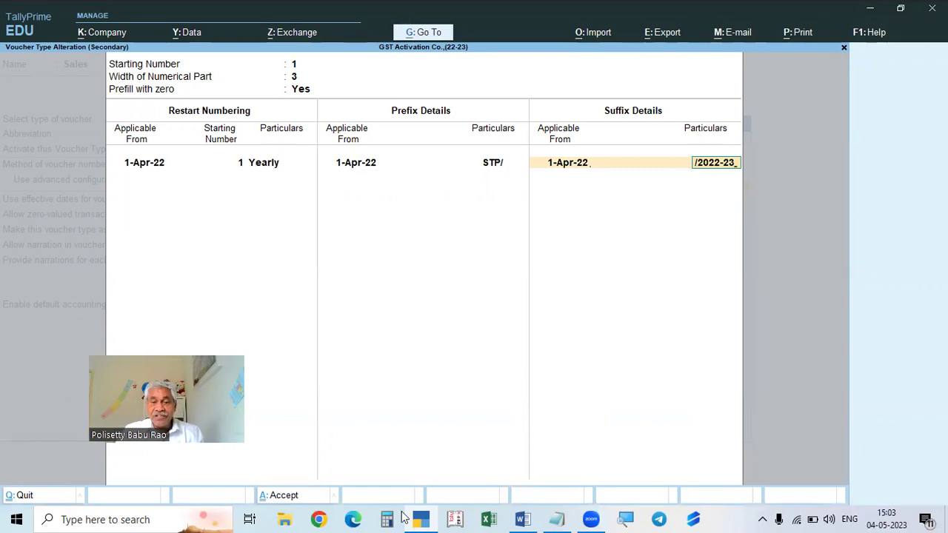
# Compare the suffix with the Notepad samples, then finish the numbering configuration in TallyPrime and save the Sales voucher type
pyautogui.click(556, 519)
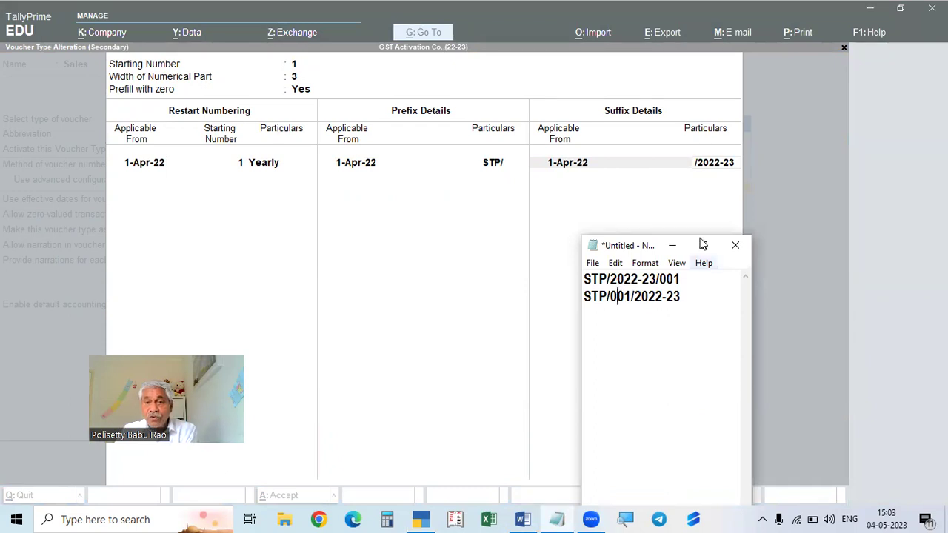
pyautogui.click(445, 260)
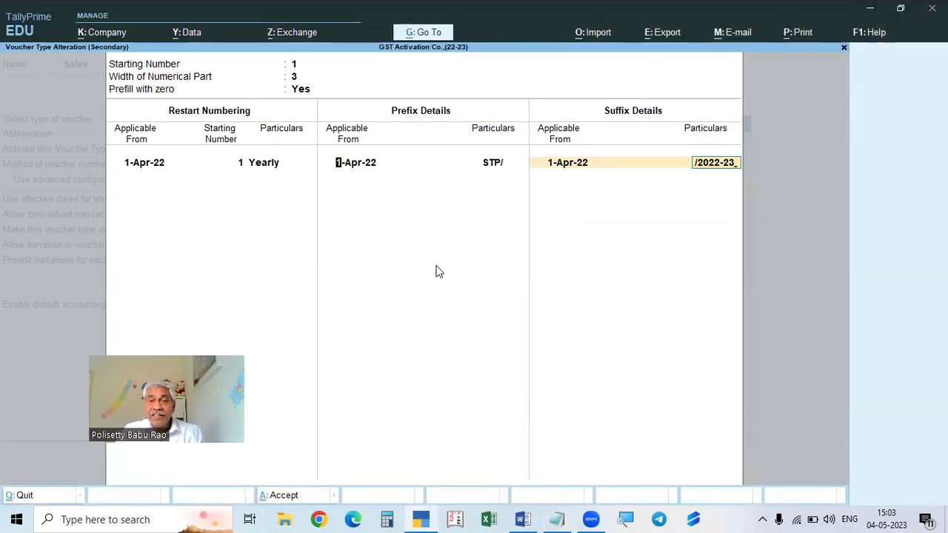
pyautogui.press('BackSpace')
pyautogui.press('Return')
pyautogui.press('Return')
pyautogui.press('Return')
pyautogui.press('Return')
pyautogui.press('Return')
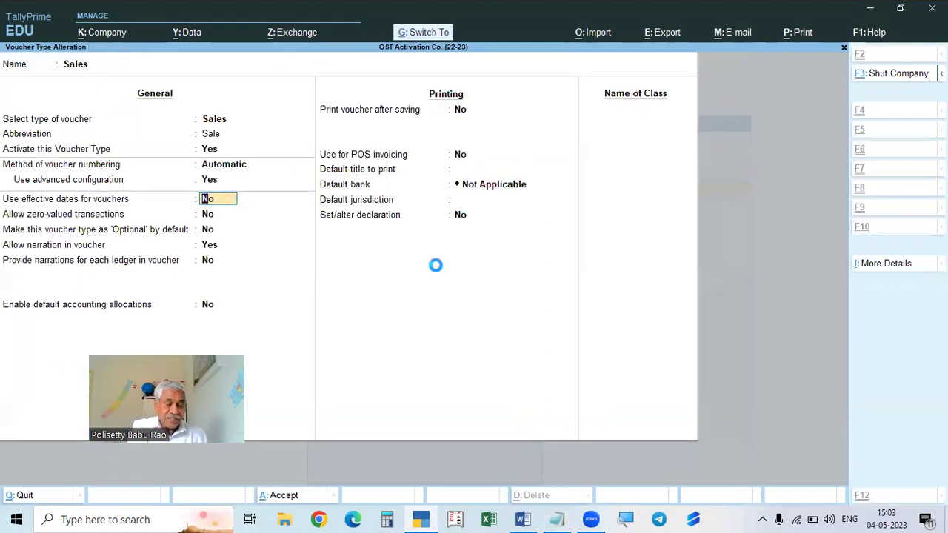
pyautogui.hotkey('ctrl', 'a')
pyautogui.press('Escape')
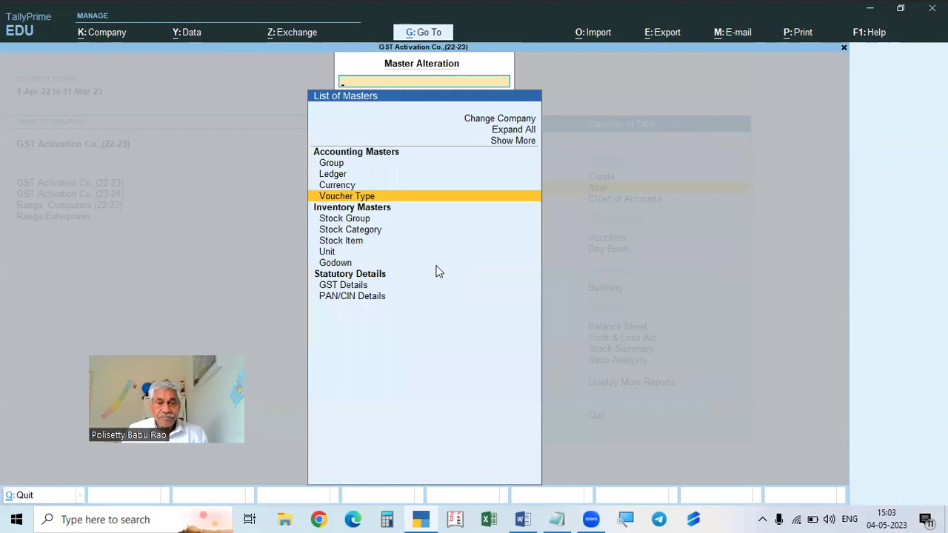
pyautogui.press('Escape')
pyautogui.press('Up')
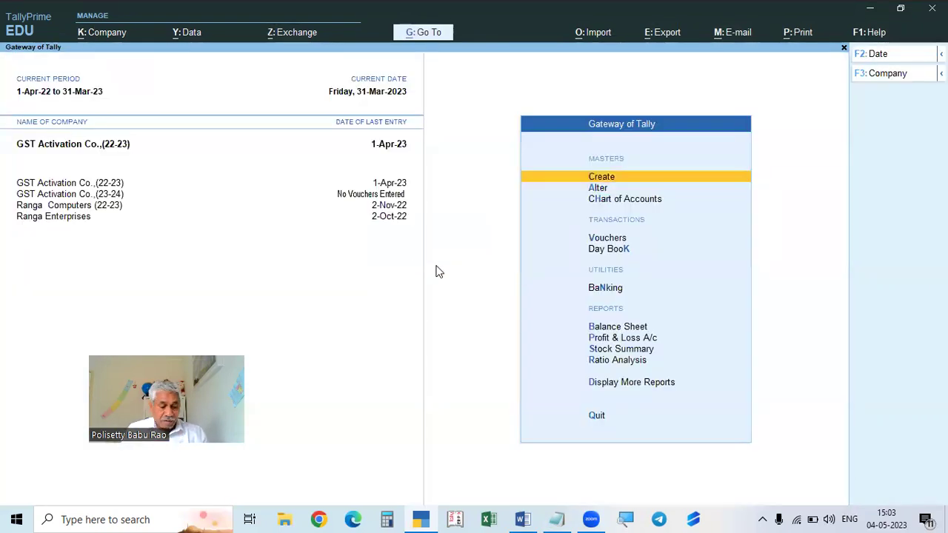
# Start a new Sales voucher to check its invoice number format, then leave it without saving
pyautogui.press('v')
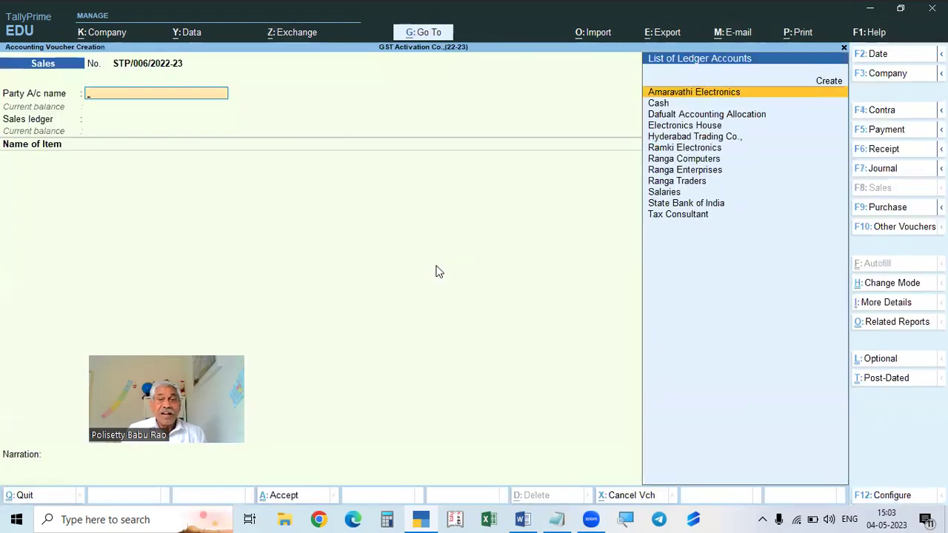
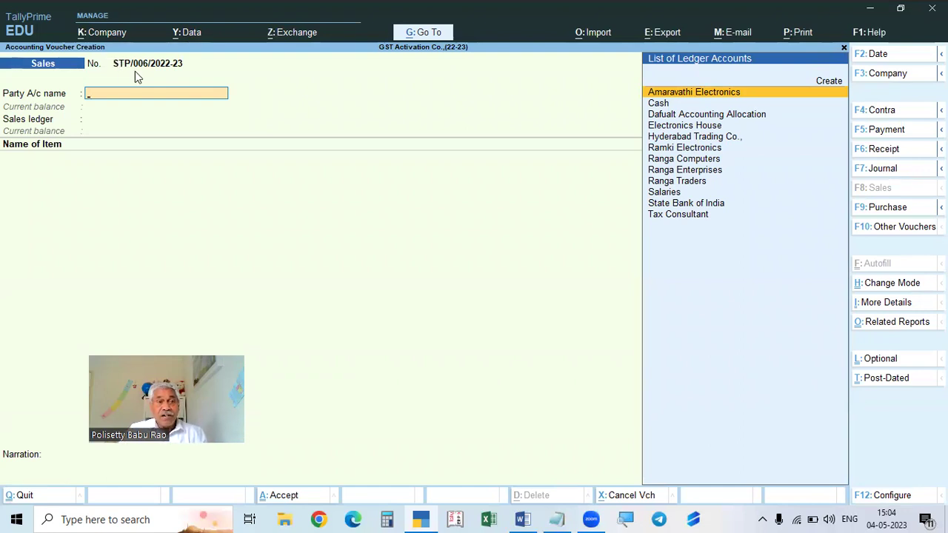
pyautogui.press('Escape')
pyautogui.press('y')
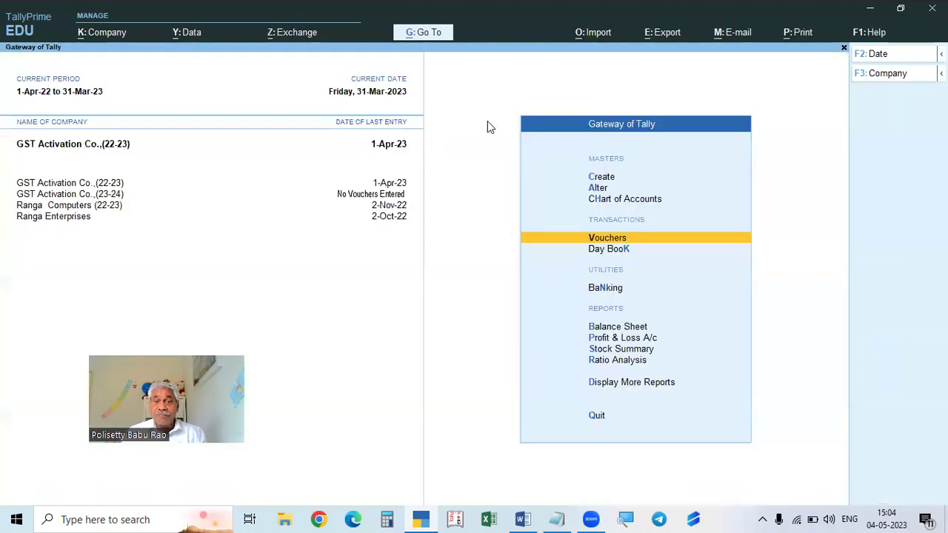
pyautogui.press('Up')
pyautogui.press('Up')
pyautogui.press('Return')
pyautogui.press('Down')
pyautogui.press('Down')
pyautogui.press('Down')
pyautogui.press('Down')
pyautogui.press('Up')
pyautogui.press('Return')
pyautogui.press('Down')
pyautogui.press('Down')
pyautogui.press('Down')
pyautogui.press('Down')
pyautogui.press('Down')
pyautogui.press('Down')
pyautogui.press('Down')
pyautogui.press('Down')
pyautogui.press('Down')
pyautogui.press('Down')
pyautogui.press('Down')
pyautogui.press('Down')
pyautogui.press('Down')
pyautogui.press('Down')
pyautogui.press('Down')
pyautogui.press('Down')
pyautogui.press('Down')
pyautogui.press('Down')
pyautogui.press('Up')
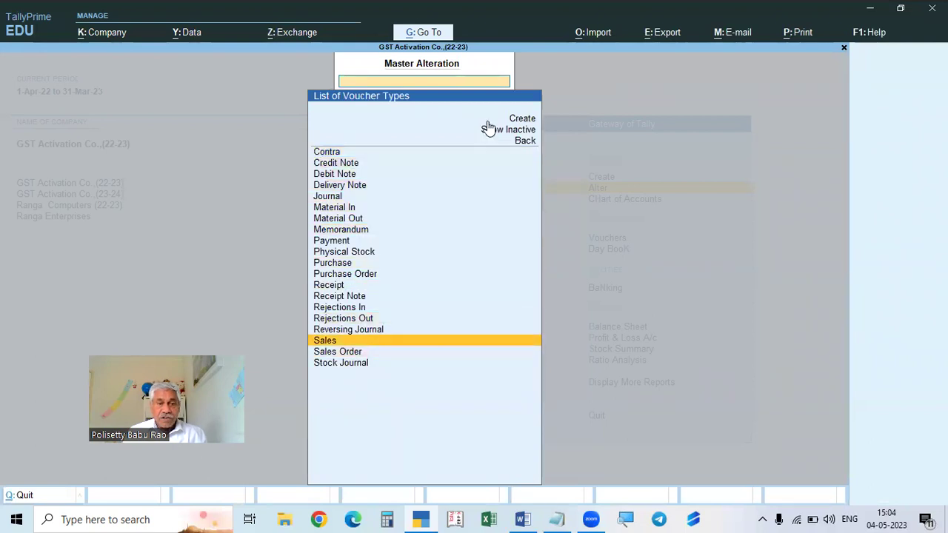
pyautogui.press('Return')
pyautogui.press('BackSpace')
pyautogui.press('Escape')
pyautogui.press('Escape')
pyautogui.press('Escape')
# Review the invoice numbers in the SALES ledger vouchers for the period starting 1-4-22, then close the report
pyautogui.press('Up')
pyautogui.write('dalSAL')
pyautogui.press('Down')
pyautogui.press('Down')
pyautogui.press('Return')
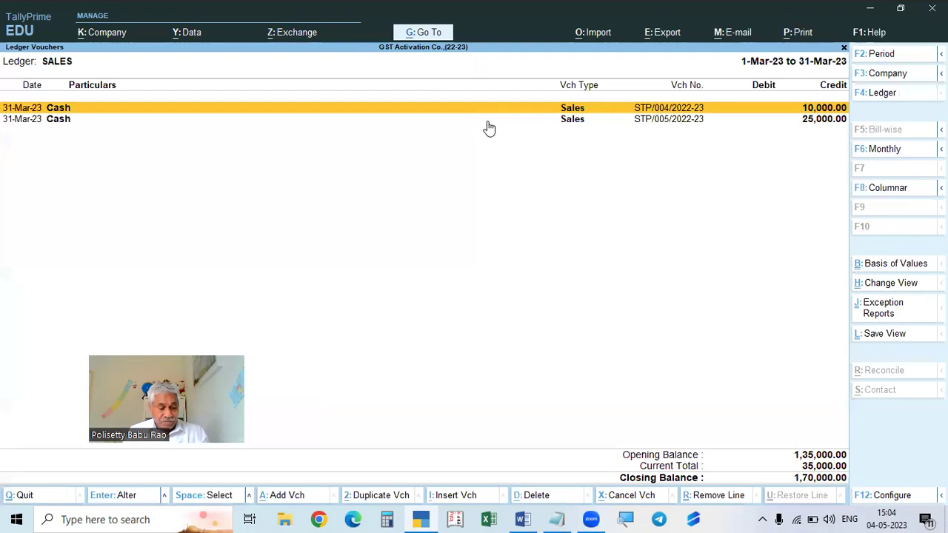
pyautogui.press('F2')
pyautogui.write('1-4-22')
pyautogui.press('Return')
pyautogui.press('Return')
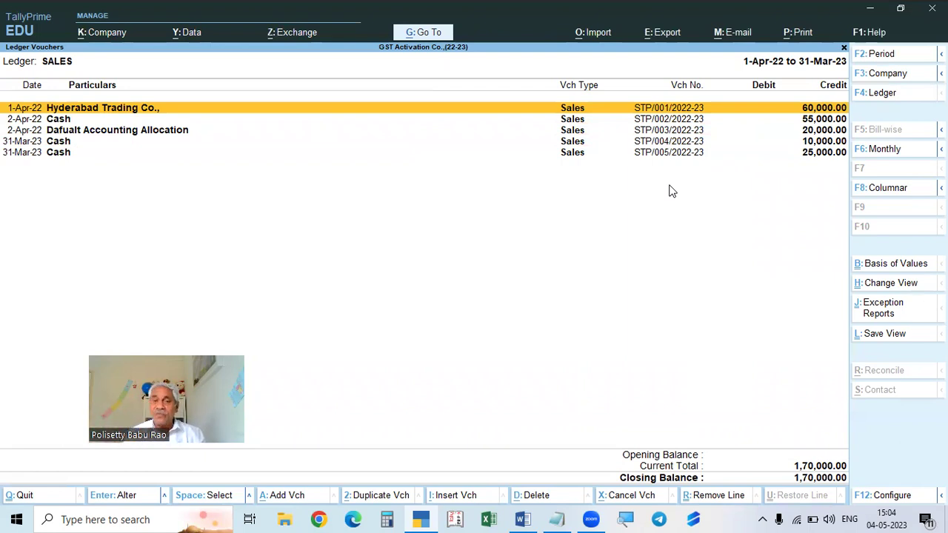
pyautogui.press('Escape')
pyautogui.press('Escape')
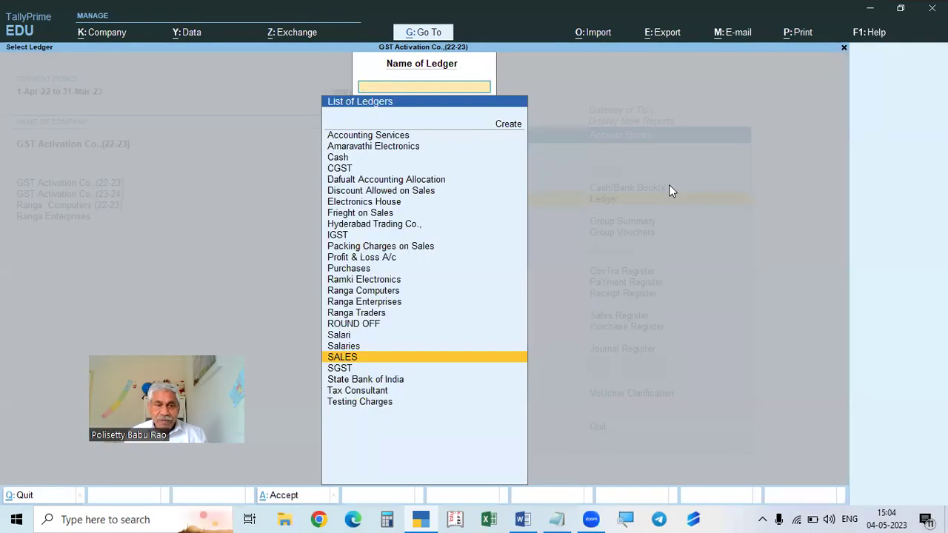
pyautogui.press('Escape')
pyautogui.press('Escape')
pyautogui.press('Escape')
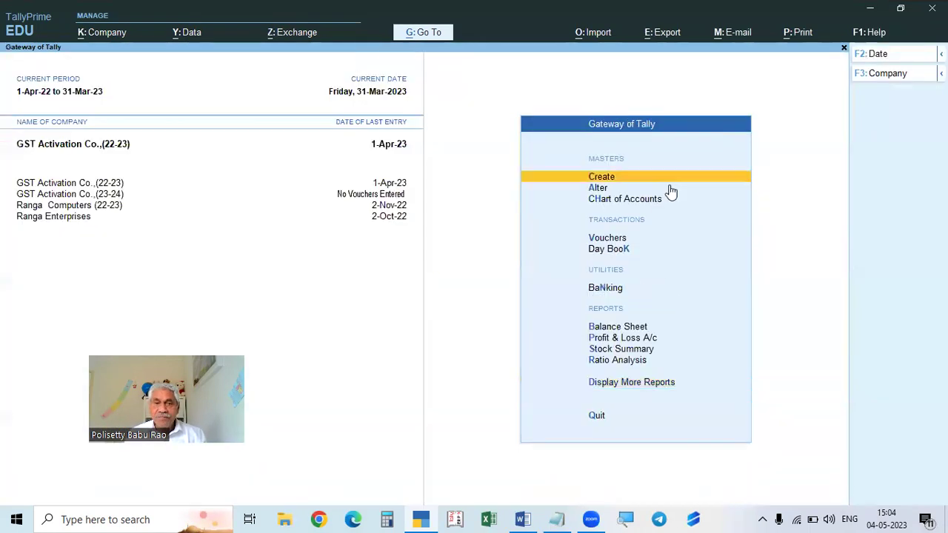
# Open the Sales voucher type for alteration and enable advanced configuration for its automatic numbering
pyautogui.click(671, 188)
pyautogui.press('Down')
pyautogui.press('Down')
pyautogui.press('Down')
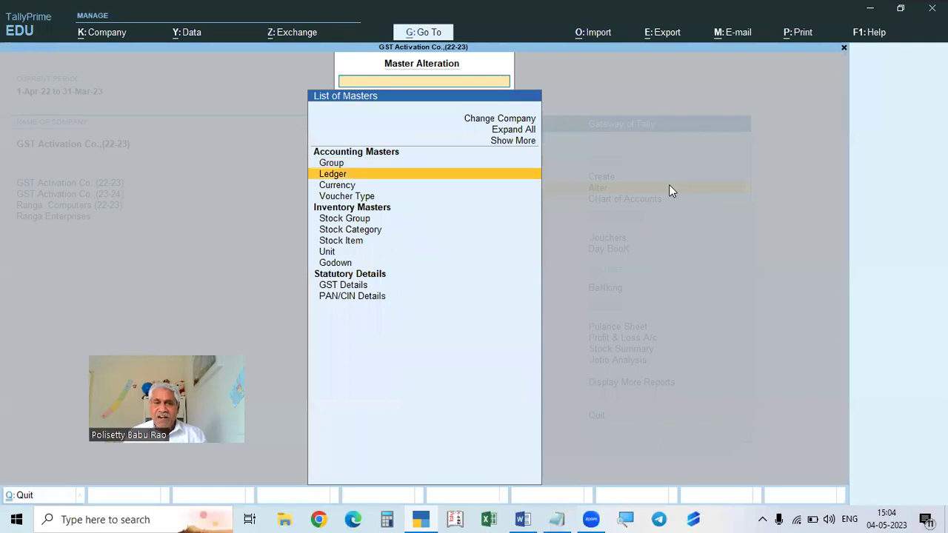
pyautogui.press('Return')
pyautogui.press('Down')
pyautogui.press('Down')
pyautogui.press('Down')
pyautogui.press('Down')
pyautogui.press('Down')
pyautogui.press('Down')
pyautogui.press('Down')
pyautogui.press('Down')
pyautogui.press('Down')
pyautogui.press('Down')
pyautogui.press('Down')
pyautogui.press('Down')
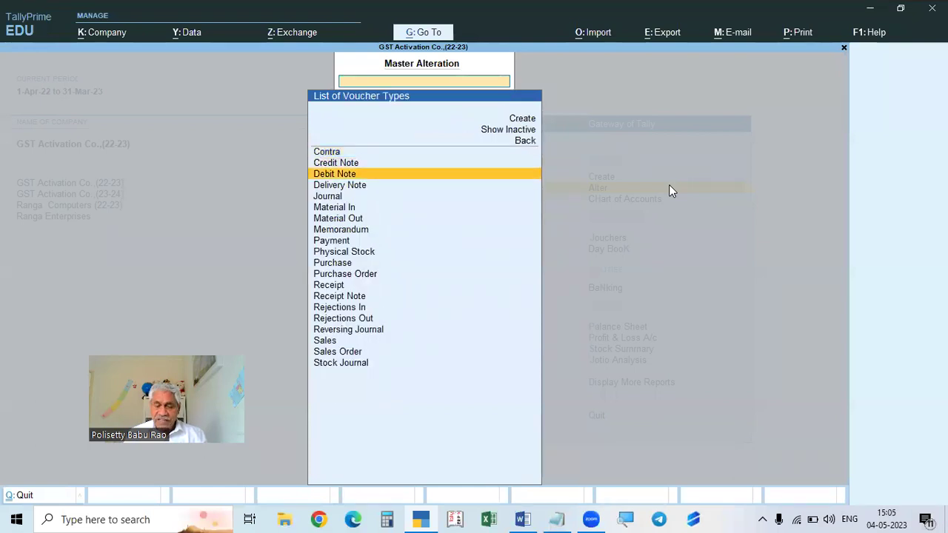
pyautogui.press('Down')
pyautogui.press('Down')
pyautogui.press('Down')
pyautogui.press('Down')
pyautogui.press('Down')
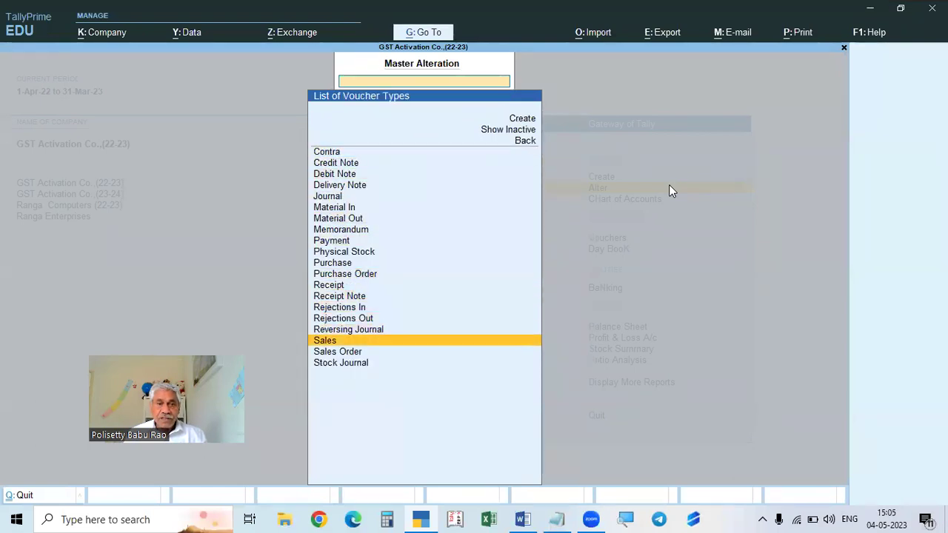
pyautogui.press('Return')
pyautogui.press('Return')
pyautogui.press('Return')
pyautogui.press('Return')
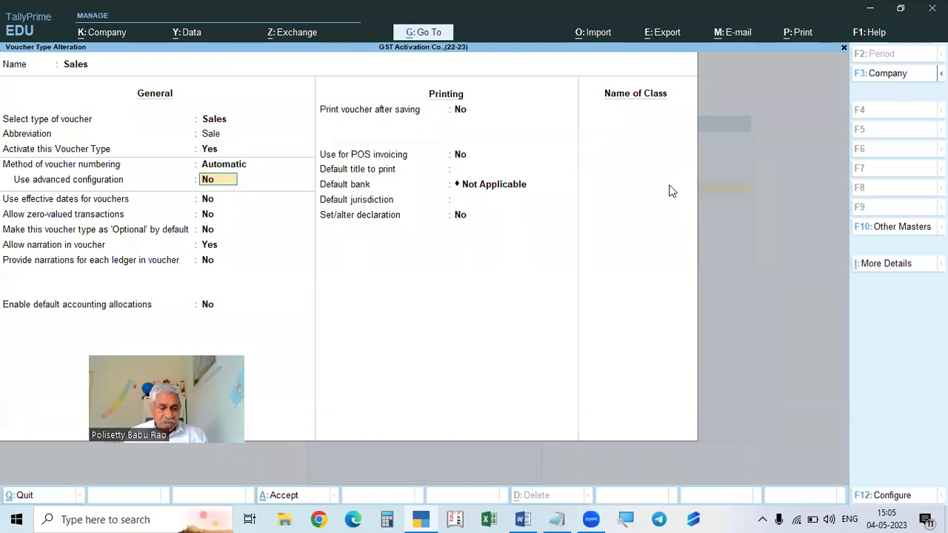
pyautogui.write('y')
pyautogui.press('Return')
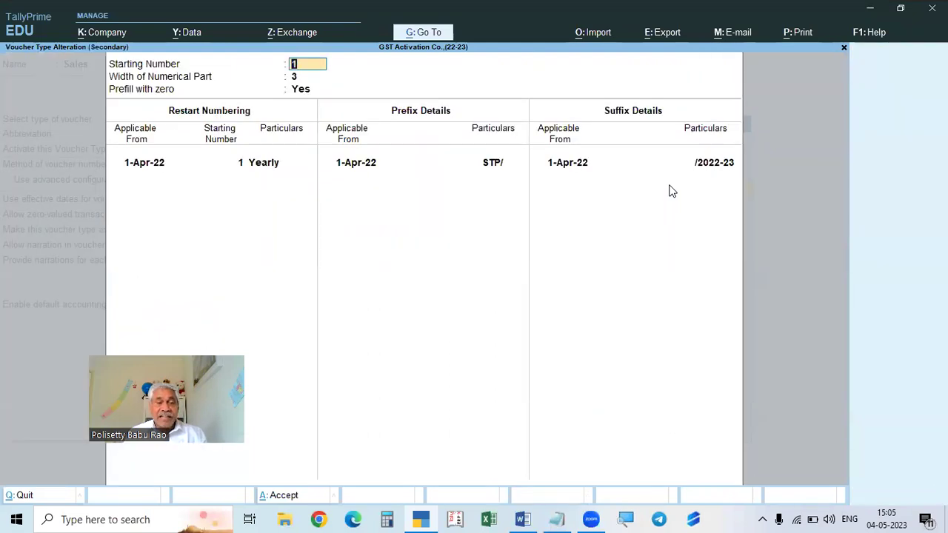
# Keep starting number 1, numerical width 3, zero prefill and the yearly restart from 1-Apr-22
pyautogui.press('Return')
pyautogui.press('Return')
pyautogui.press('Return')
pyautogui.press('Return')
pyautogui.press('Return')
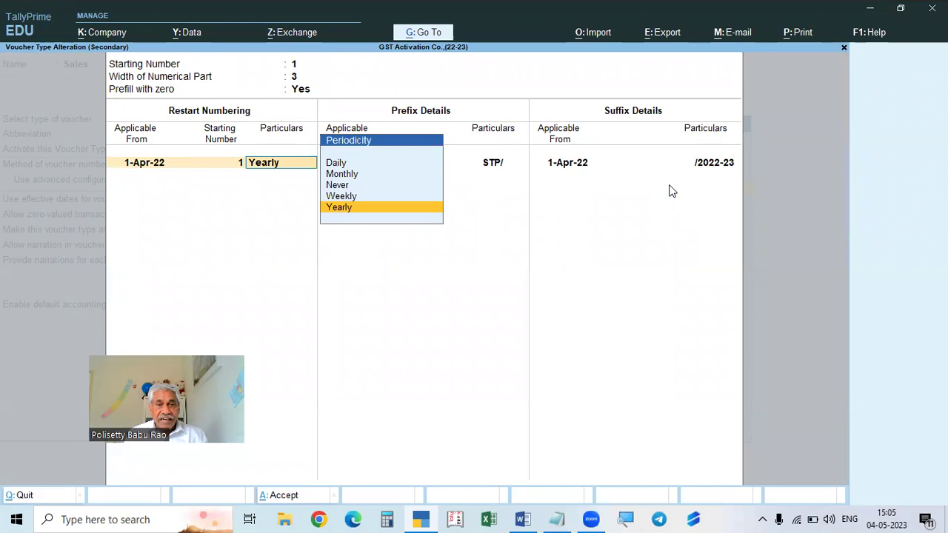
pyautogui.press('Return')
pyautogui.press('Return')
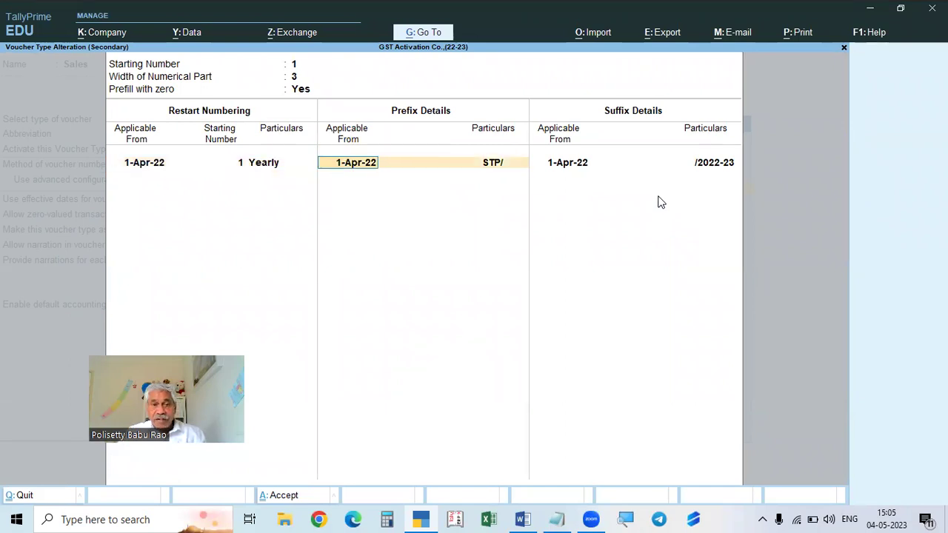
# Set the prefix applicable from 1-Apr-22 to STP/2022-23/, following the first sample format in Notepad
pyautogui.press('Return')
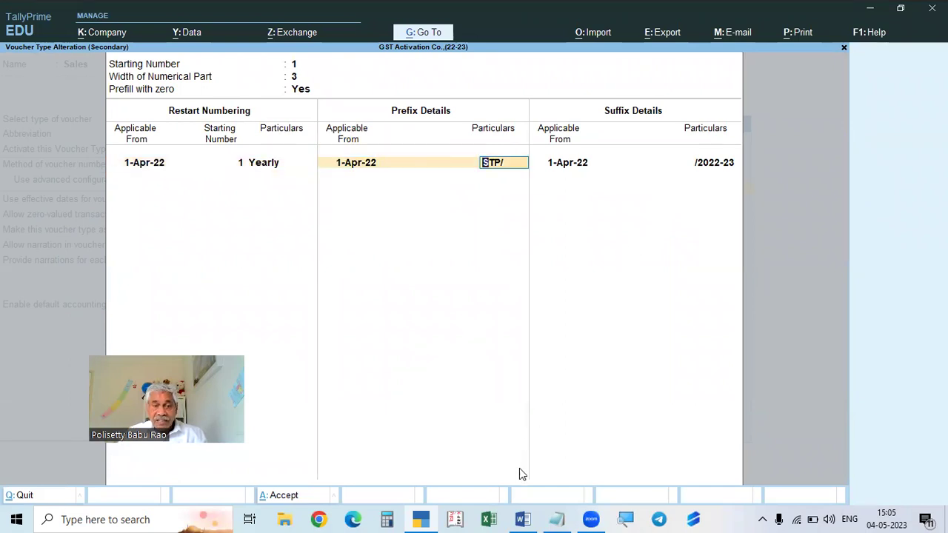
pyautogui.click(518, 519)
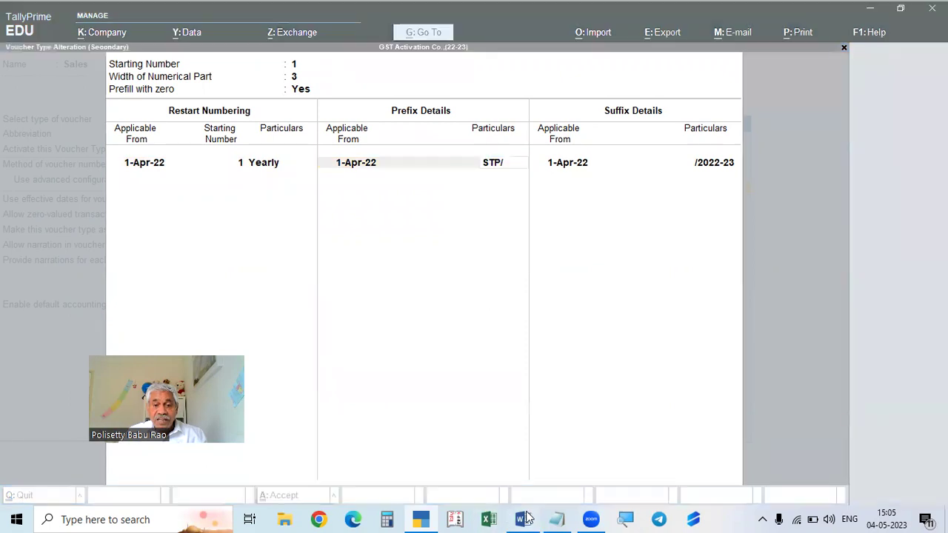
pyautogui.click(522, 519)
pyautogui.click(555, 519)
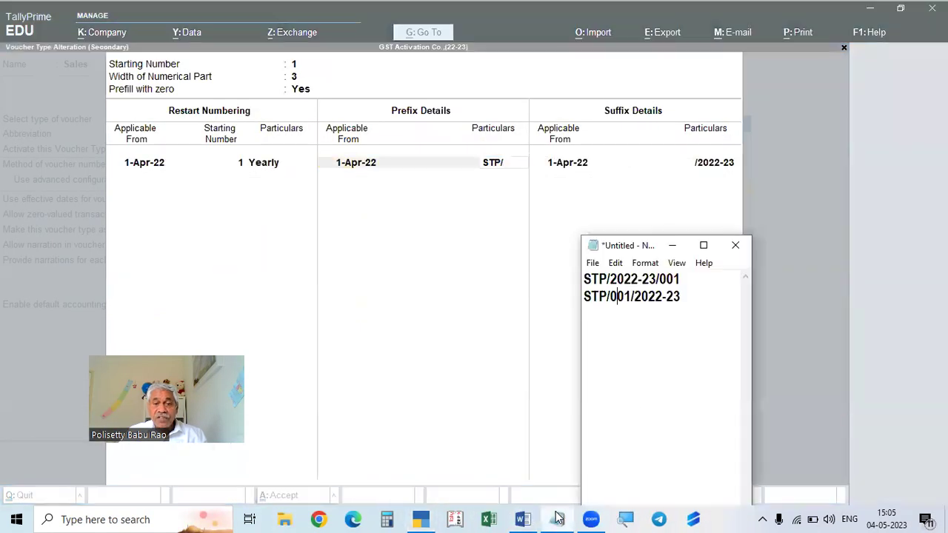
pyautogui.click(617, 296)
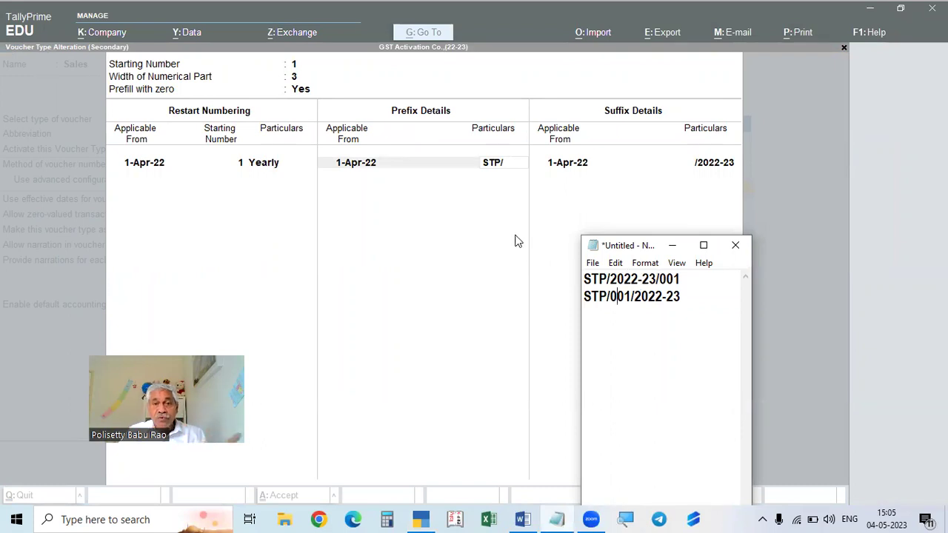
pyautogui.click(508, 181)
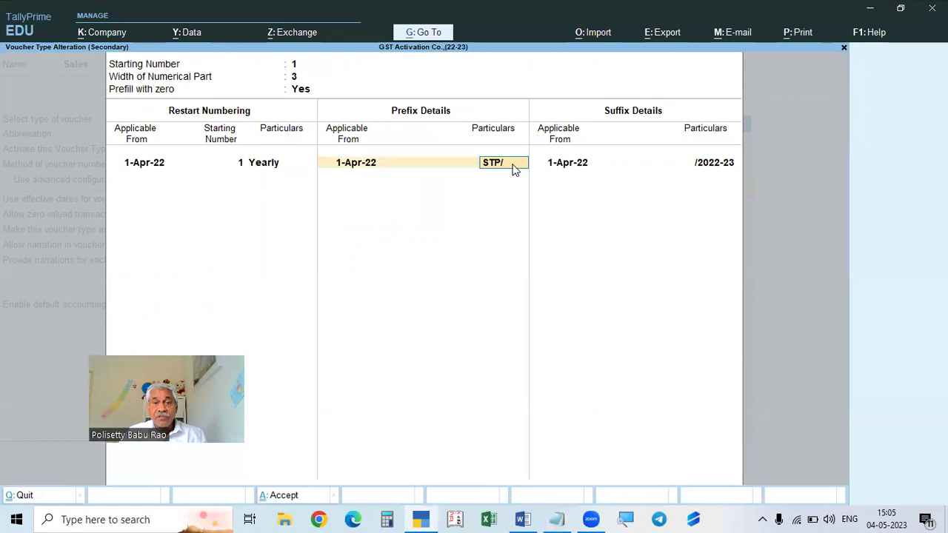
pyautogui.write('2')
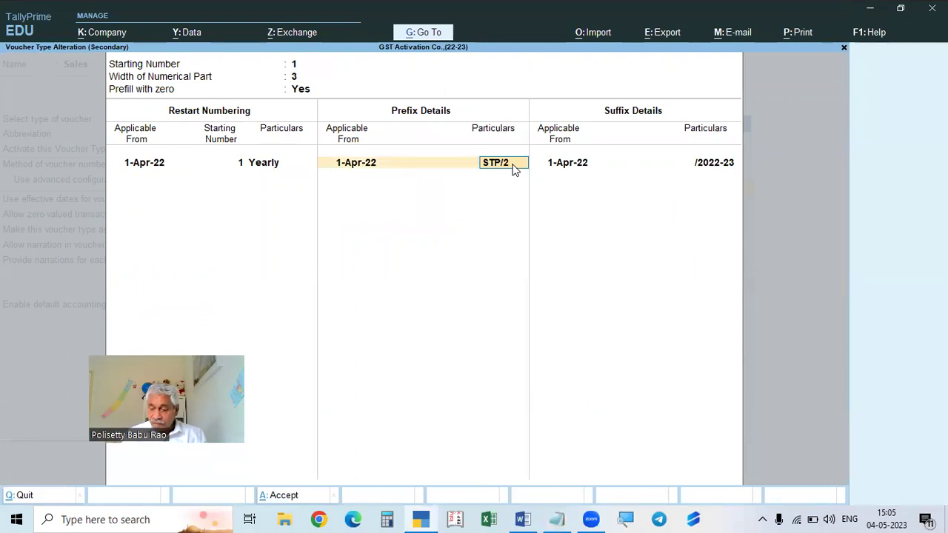
pyautogui.write('022-23/')
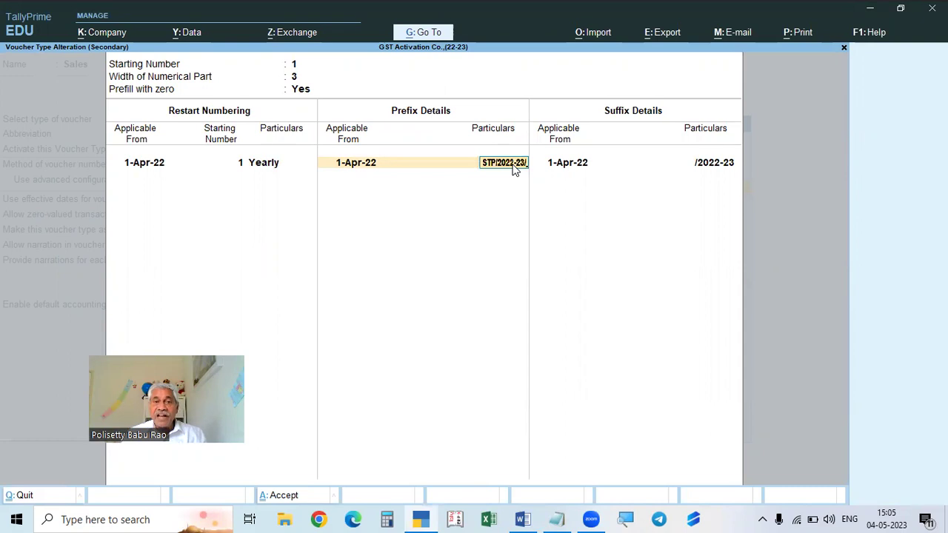
pyautogui.press('Return')
pyautogui.press('Return')
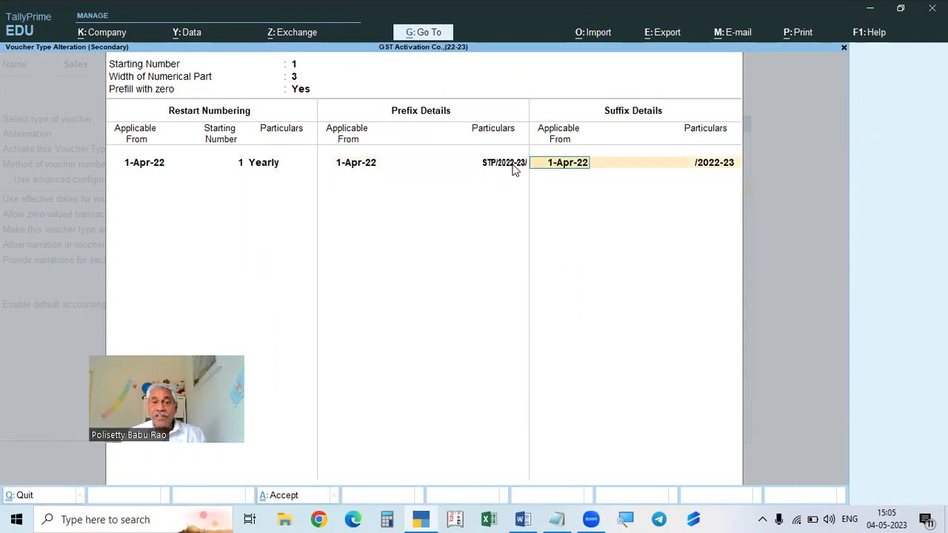
# Clear the suffix text applicable from 1-Apr-22 and save the Sales voucher type
pyautogui.press('Return')
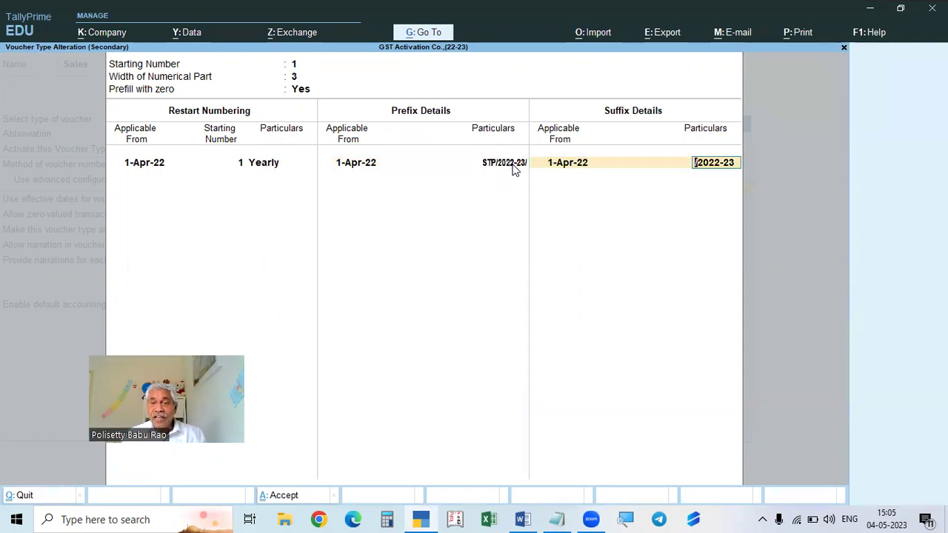
pyautogui.press('BackSpace')
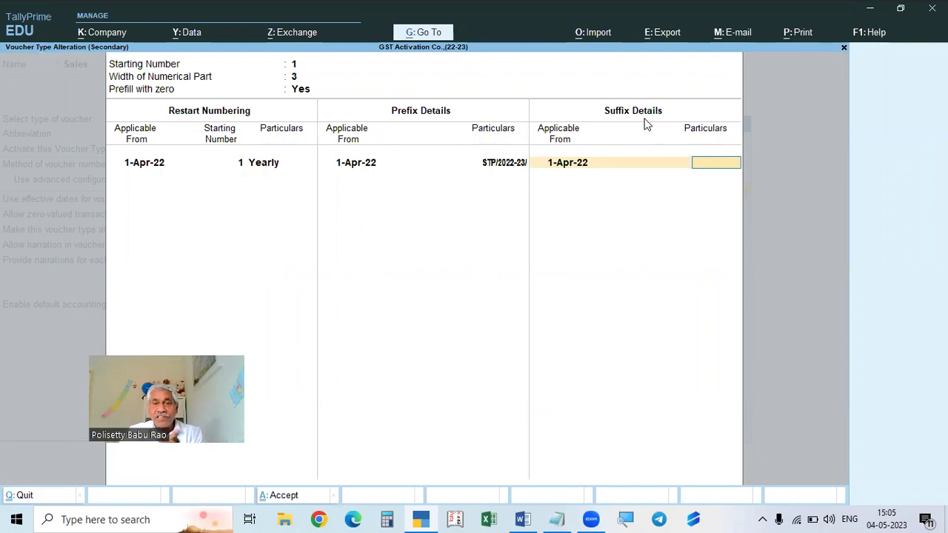
pyautogui.press('Return')
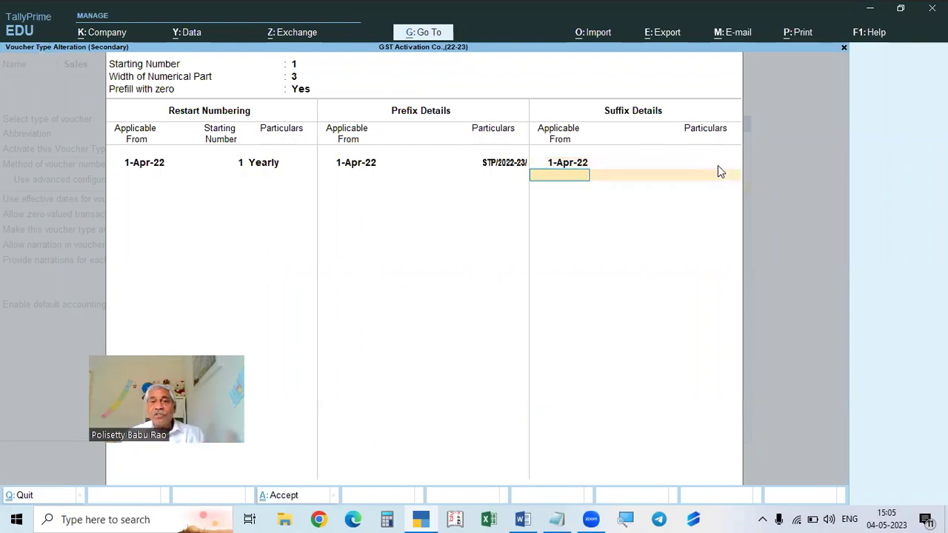
pyautogui.press('Return')
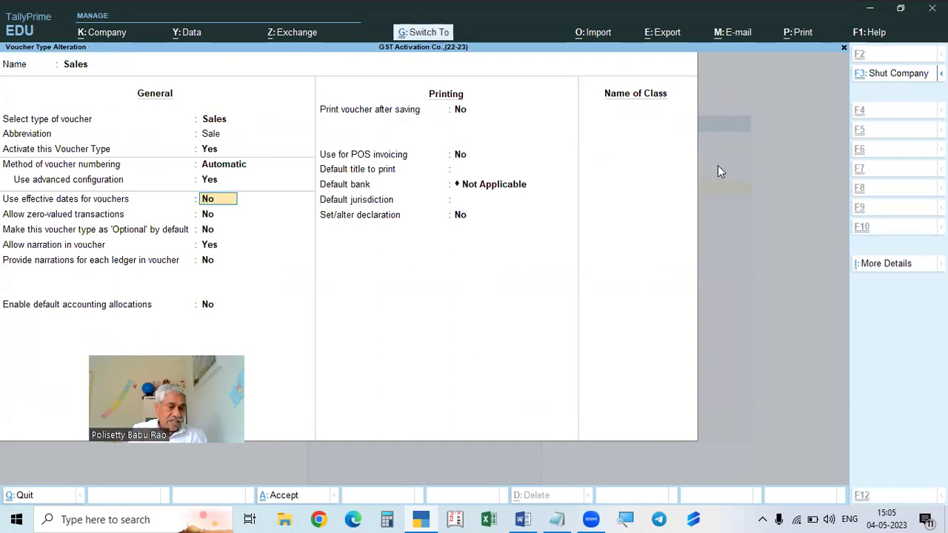
pyautogui.hotkey('ctrl', 'a')
pyautogui.press('Escape')
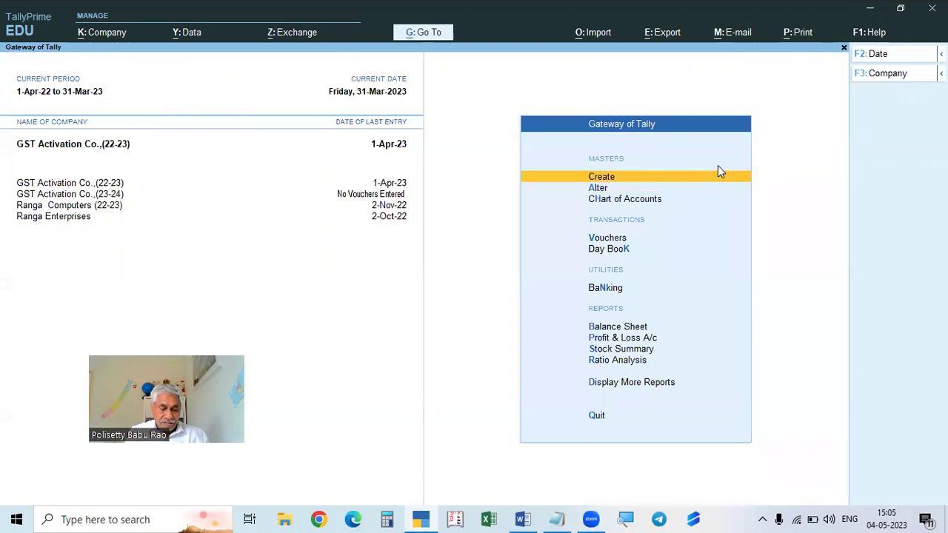
# Start a new Sales voucher and compare its invoice number with the sample formats in Notepad
pyautogui.press('v')
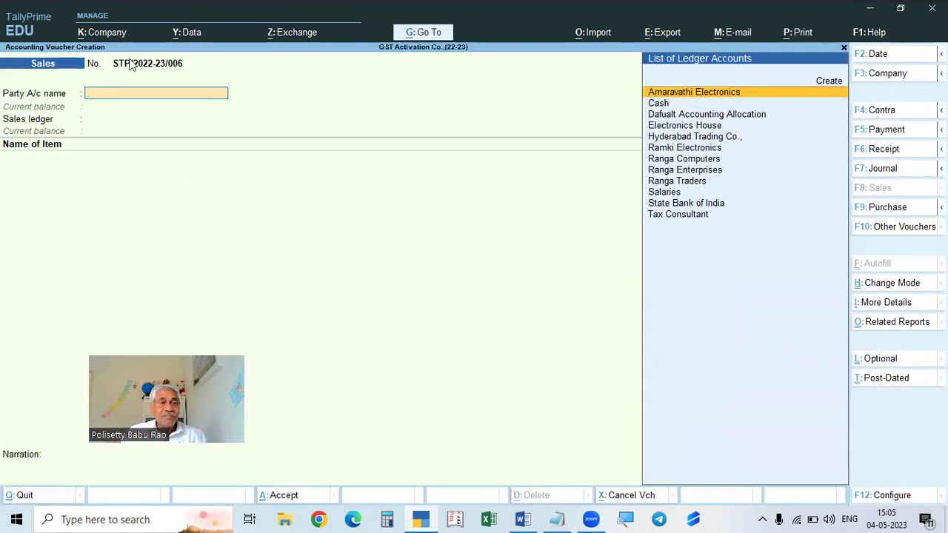
pyautogui.click(563, 519)
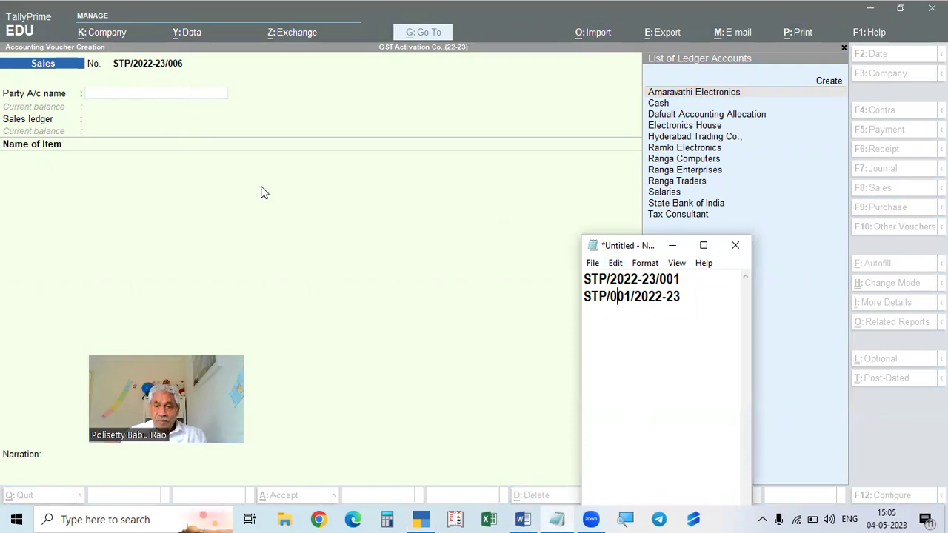
# Return to TallyPrime with the Notepad samples still unsaved, and quit the blank Sales voucher to the Gateway of Tally
pyautogui.click(736, 245)
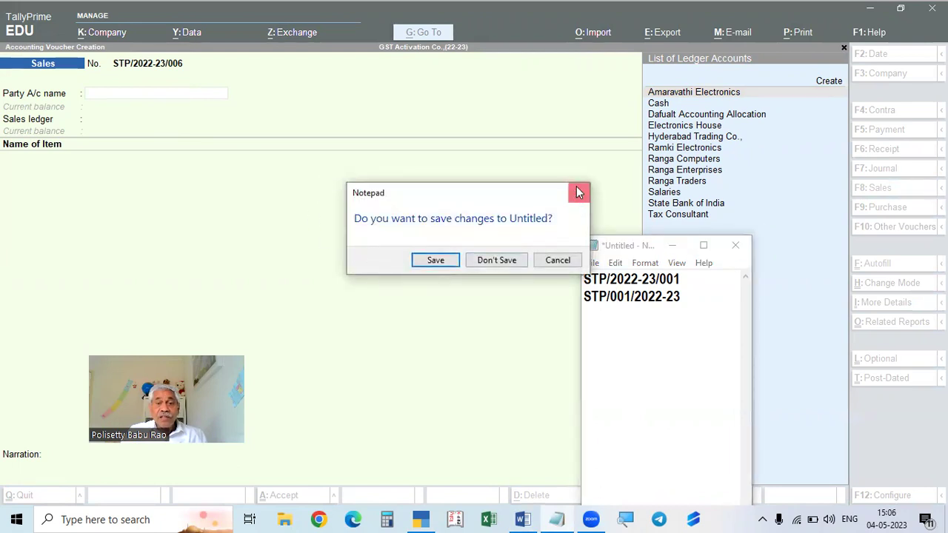
pyautogui.click(578, 192)
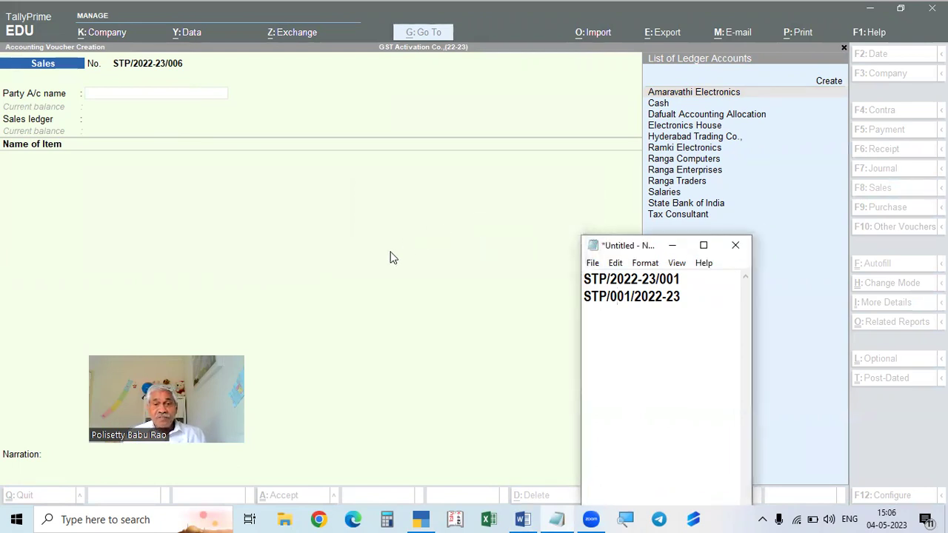
pyautogui.click(394, 257)
pyautogui.press('Escape')
pyautogui.press('Escape')
pyautogui.press('Escape')
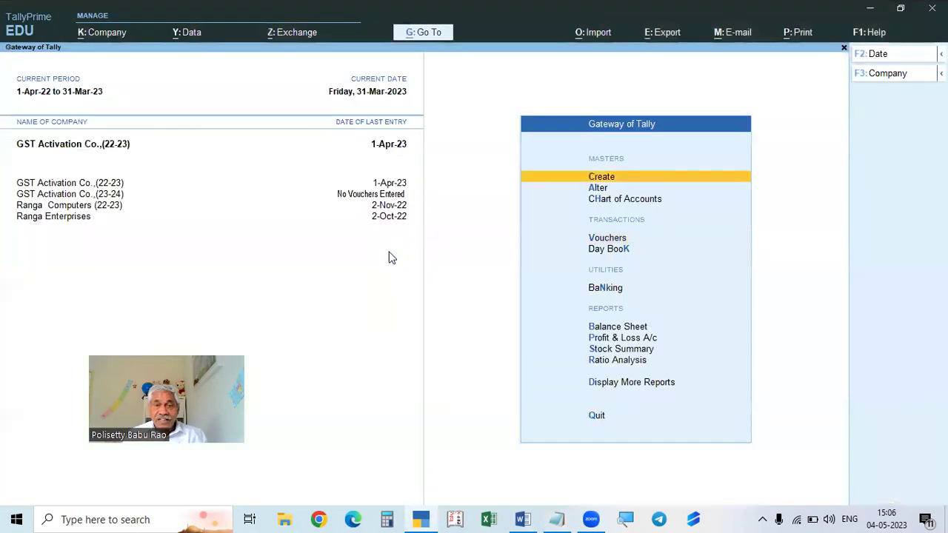
# Open the Ledger Vouchers report for the SALES ledger
pyautogui.write('ndalSAL')
pyautogui.press('Down')
pyautogui.press('Down')
pyautogui.press('Down')
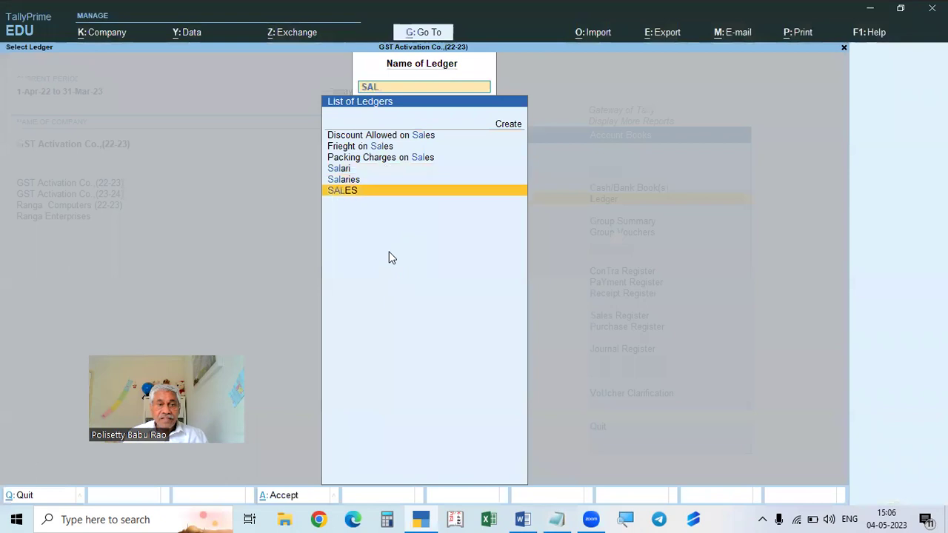
pyautogui.press('Return')
pyautogui.hotkey('alt', 'F2')
pyautogui.press('Return')
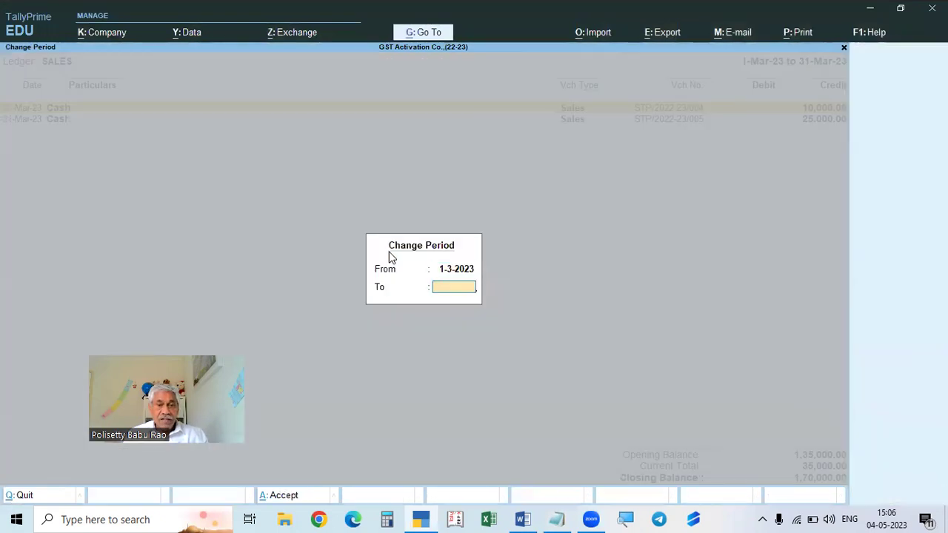
pyautogui.press('Return')
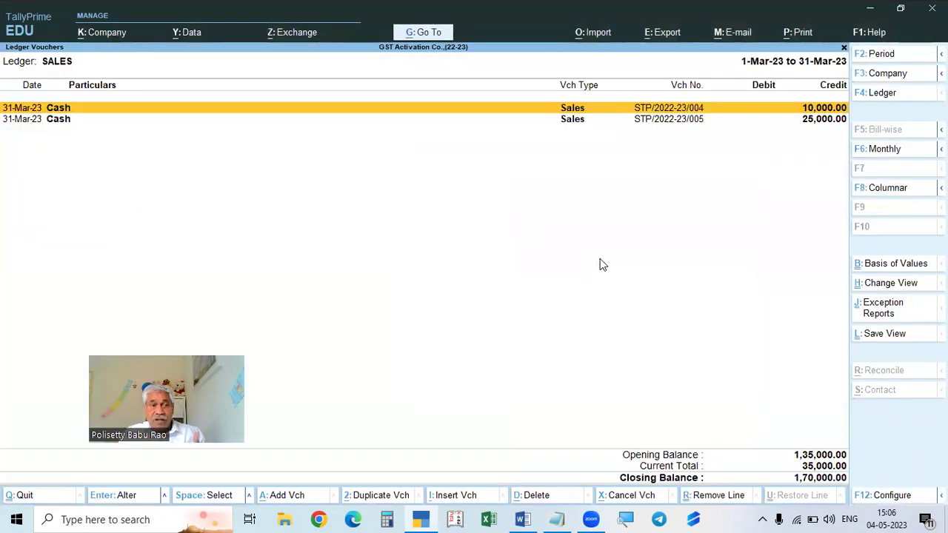
# Set the SALES ledger report to start from 1-4-22, check its voucher numbers and return to the Gateway of Tally
pyautogui.hotkey('alt', 'F2')
pyautogui.write('1-4-22')
pyautogui.press('Return')
pyautogui.press('Return')
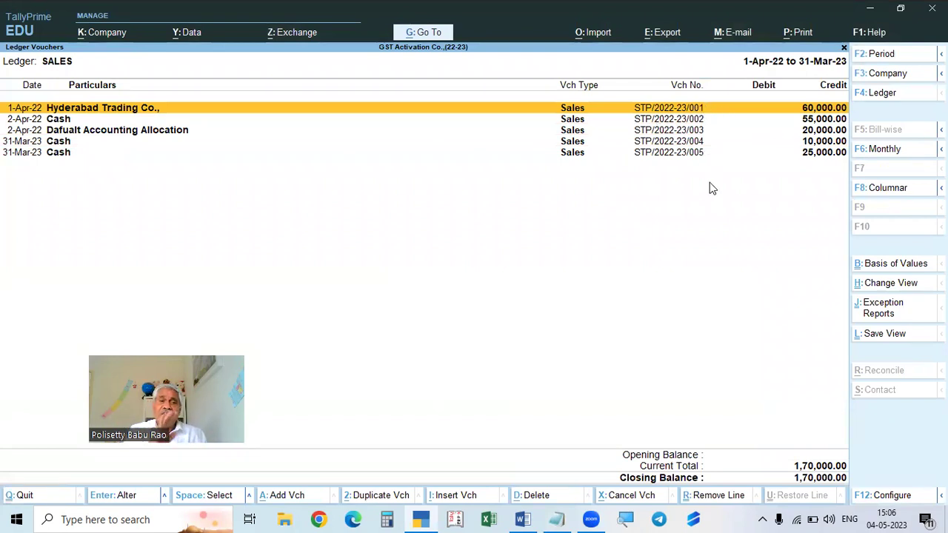
pyautogui.press('Escape')
pyautogui.press('Escape')
pyautogui.press('Escape')
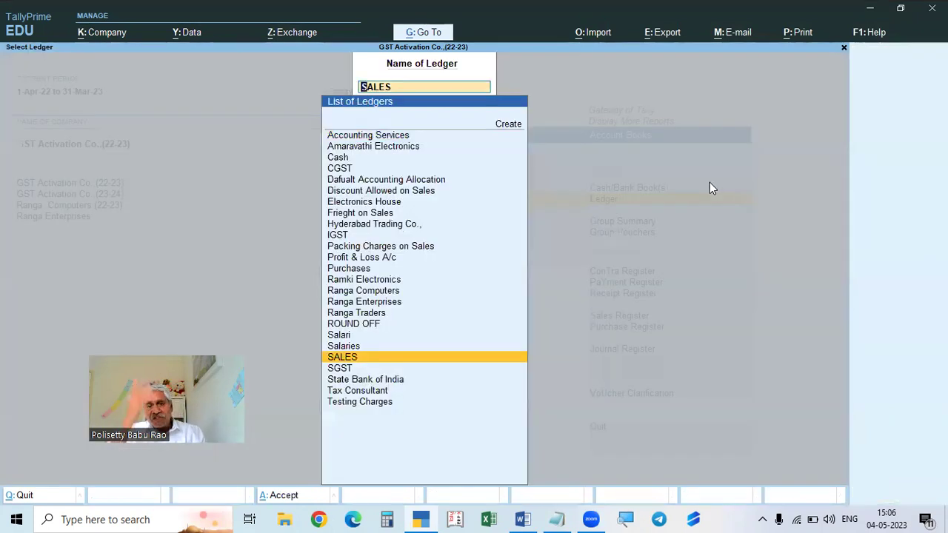
pyautogui.press('Escape')
pyautogui.press('Escape')
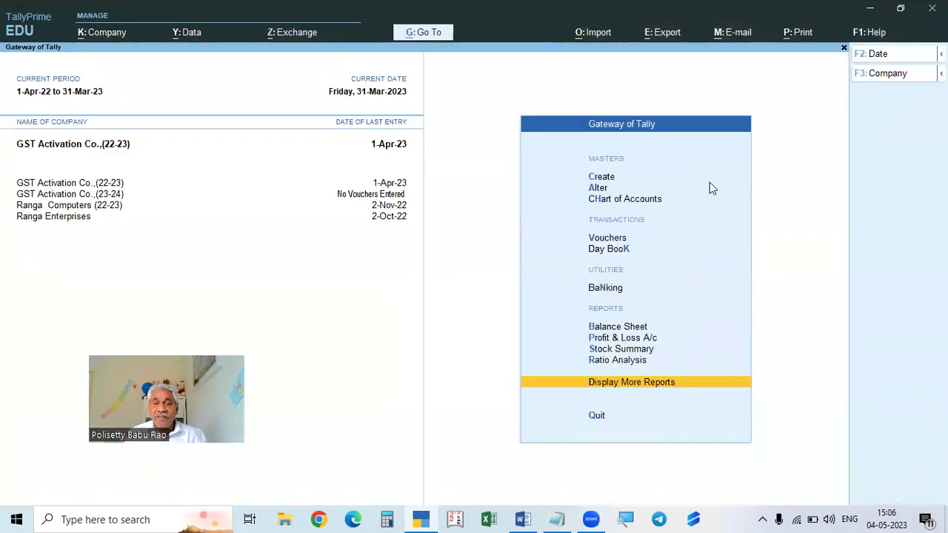
pyautogui.click(710, 189)
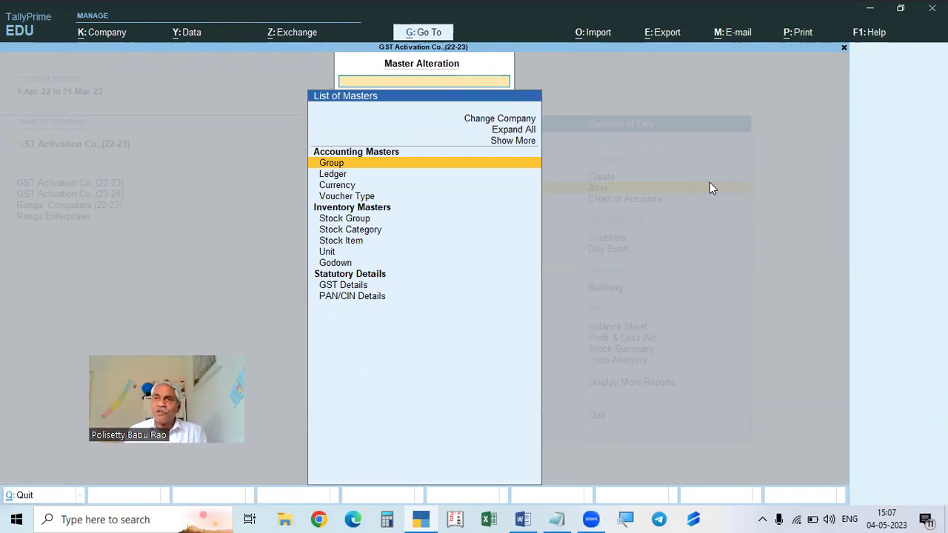
pyautogui.press('Escape')
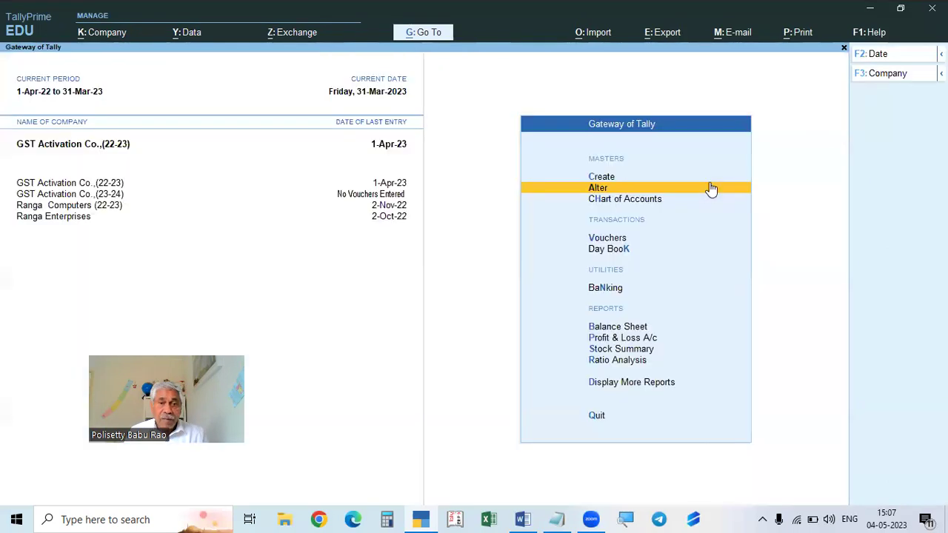
pyautogui.press('Up')
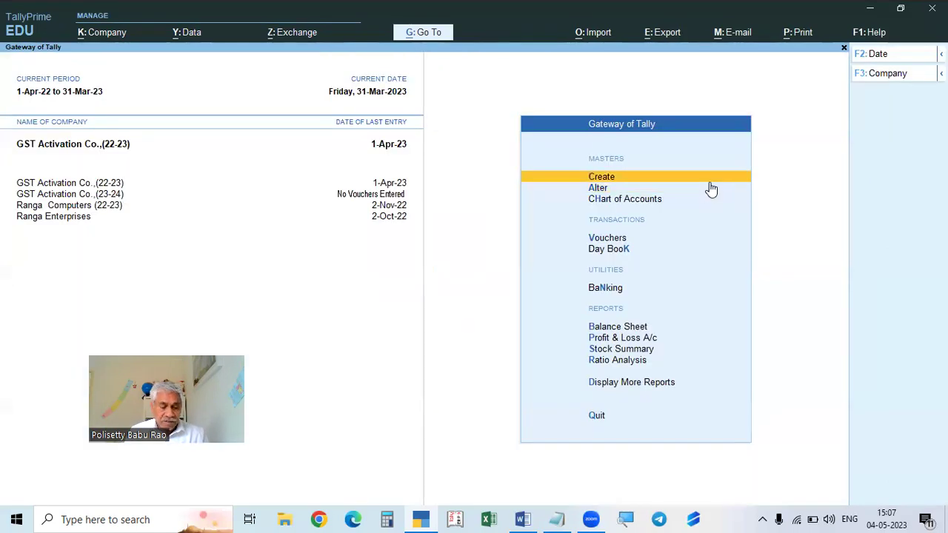
# Start a Purchase voucher and try 25 and 0025 as the supplier invoice number
pyautogui.press('v')
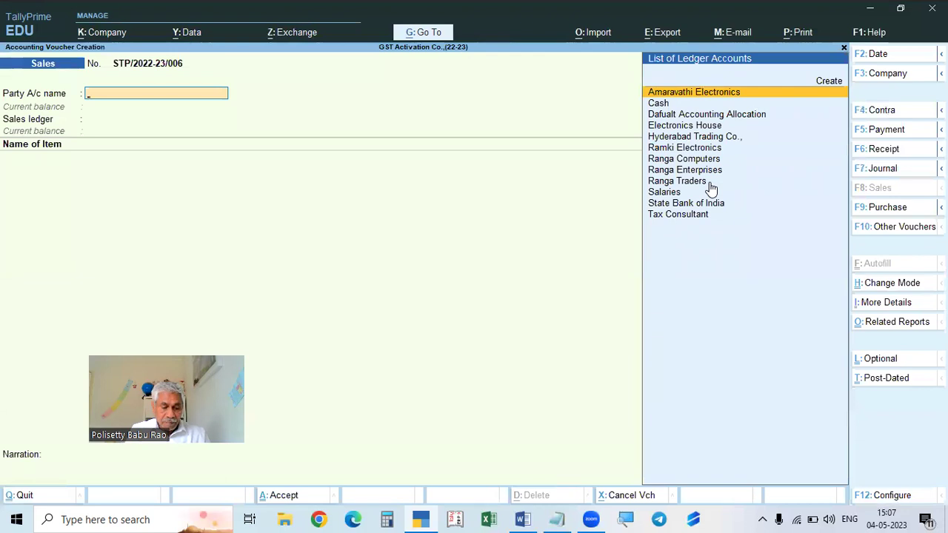
pyautogui.press('F9')
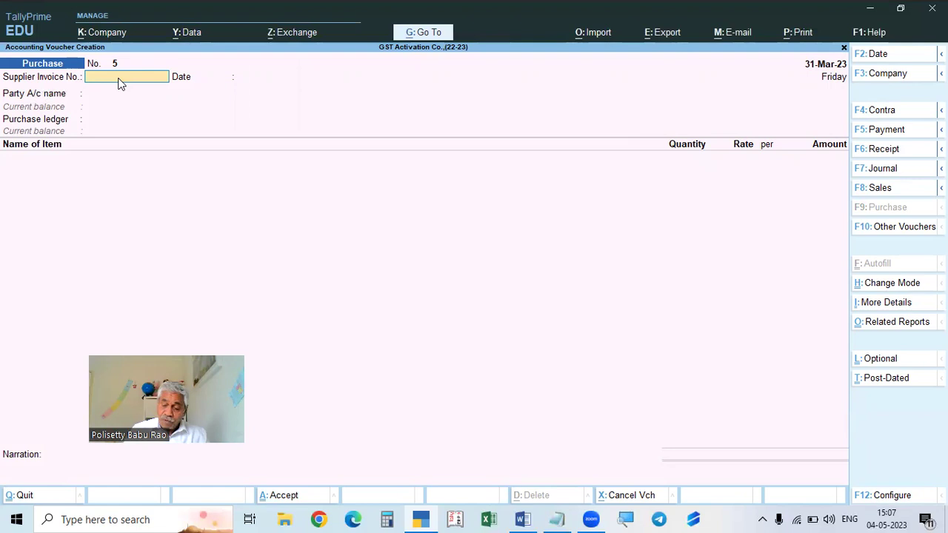
pyautogui.write('25')
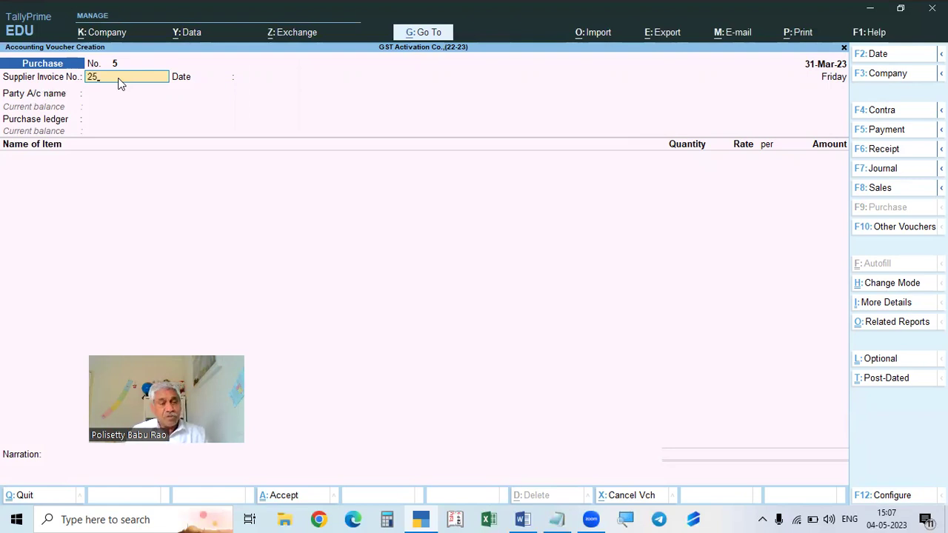
pyautogui.press('BackSpace')
pyautogui.press('BackSpace')
pyautogui.write('0025')
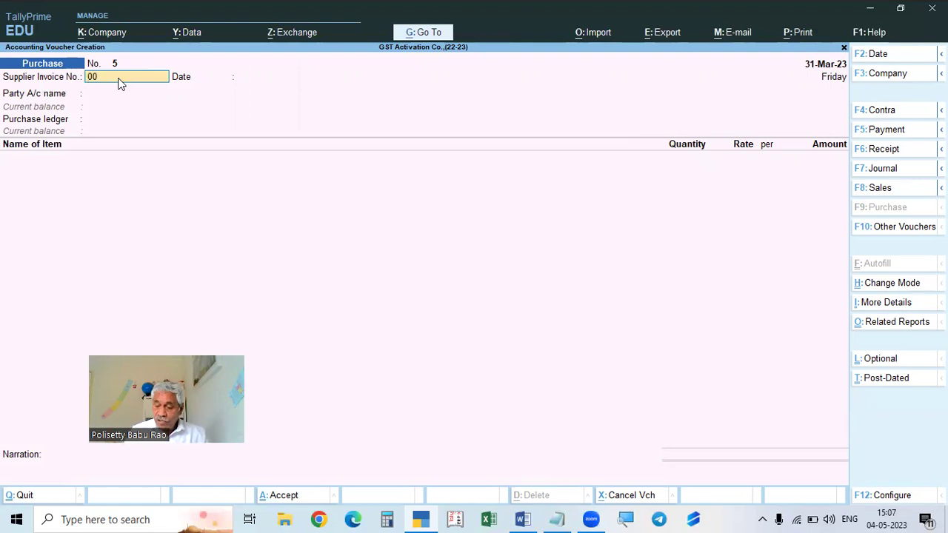
# Replace the supplier invoice number with the prefixed sample KS/22-23/001
pyautogui.press('BackSpace')
pyautogui.press('BackSpace')
pyautogui.press('BackSpace')
pyautogui.press('BackSpace')
pyautogui.write('KS/22-23/001')
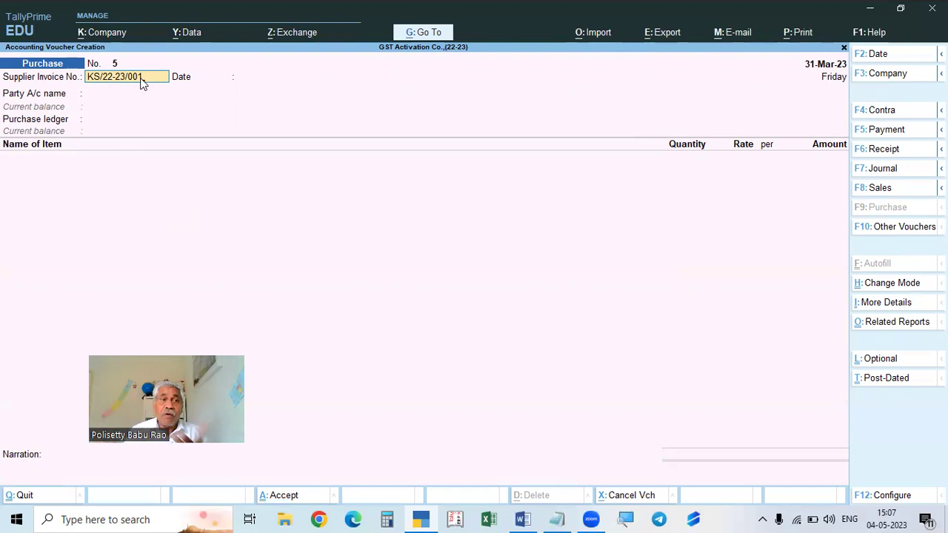
# Try the plain numbers 100 and 1000 as the supplier invoice number, clearing the field after each one
pyautogui.write('100')
pyautogui.hotkey('ctrl', 'BackSpace')
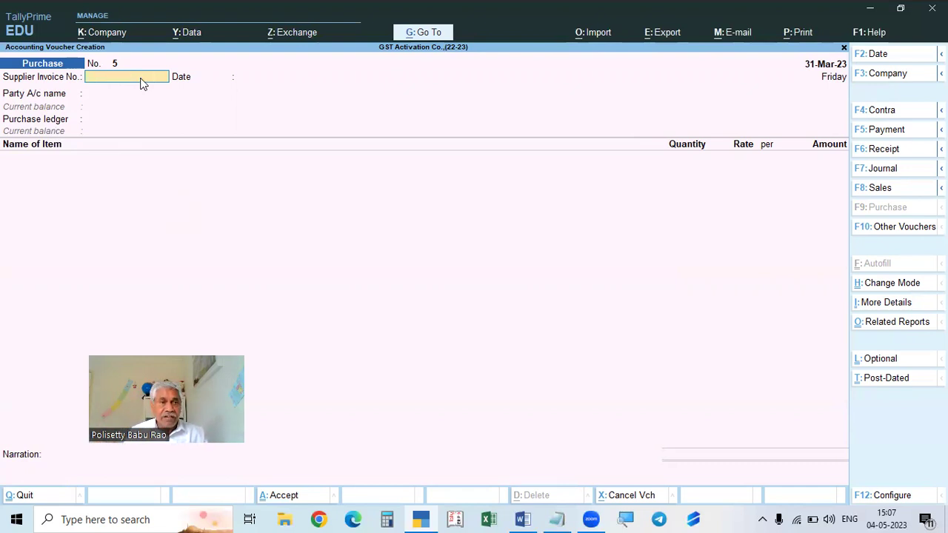
pyautogui.write('100')
pyautogui.hotkey('ctrl', 'BackSpace')
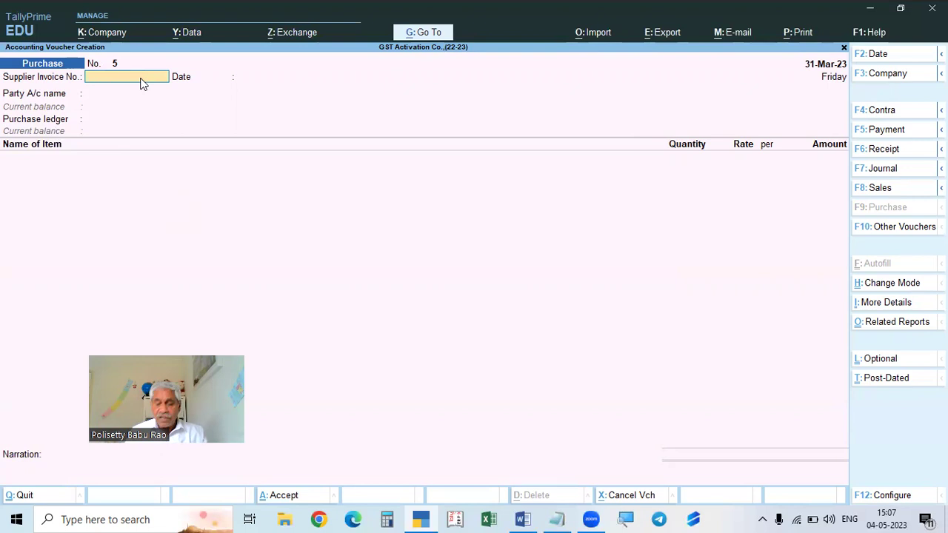
pyautogui.write('1000')
pyautogui.hotkey('ctrl', 'BackSpace')
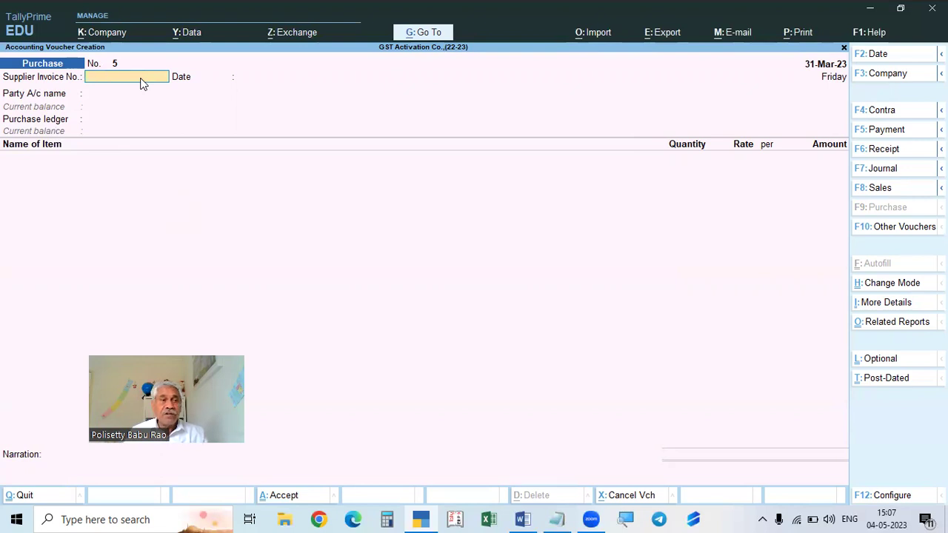
# Enter the suffixed sample 0025/22-23 as the supplier invoice number
pyautogui.write('002')
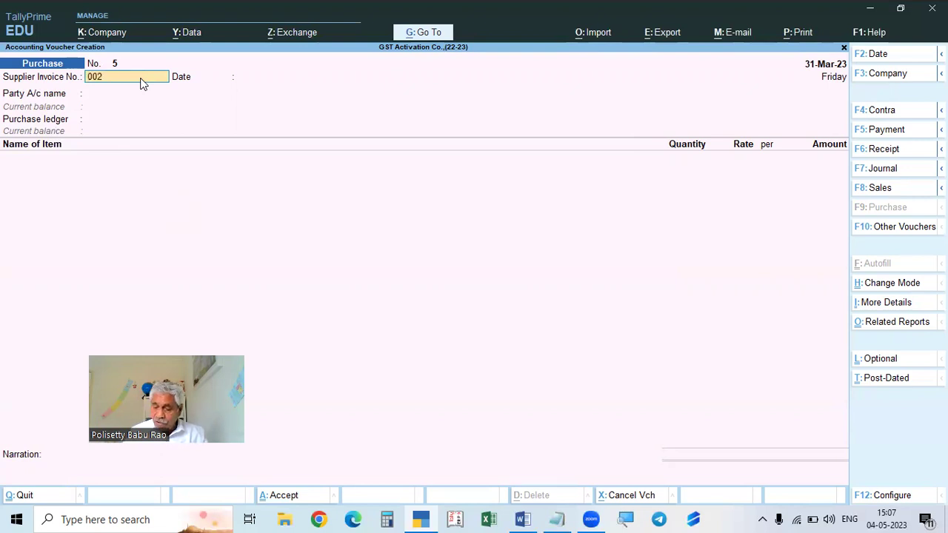
pyautogui.write('5/22-23')
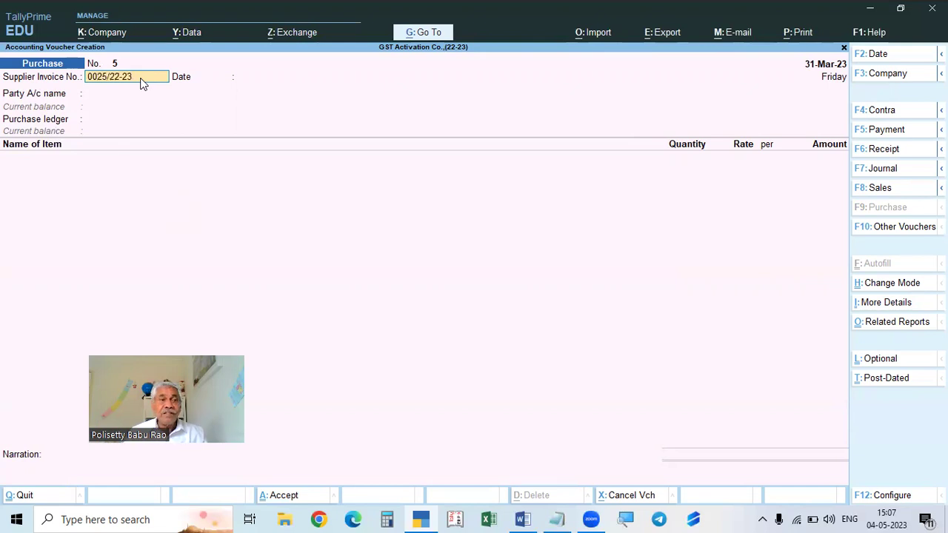
pyautogui.press('Return')
pyautogui.press('BackSpace')
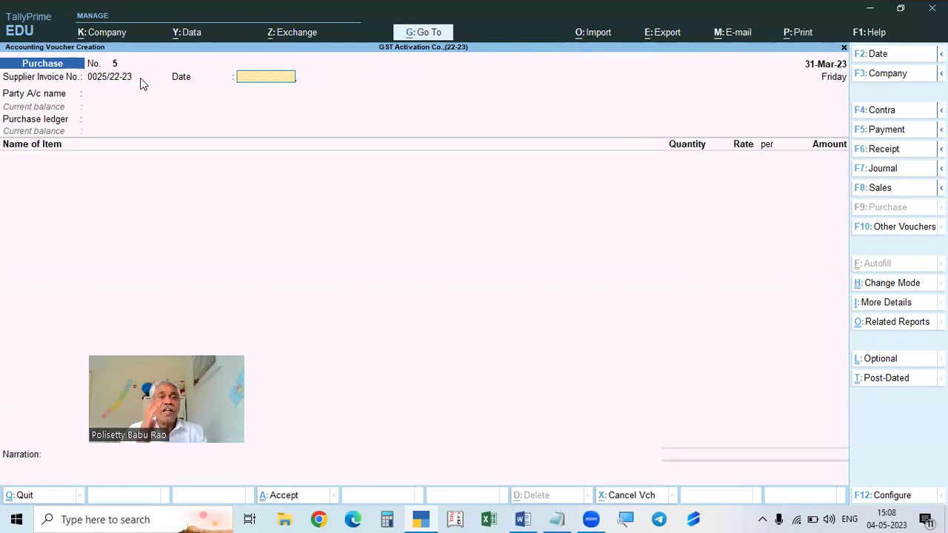
# Try a plain ten-digit supplier invoice number, clear it and quit the Purchase voucher without saving
pyautogui.press('BackSpace')
pyautogui.write('12')
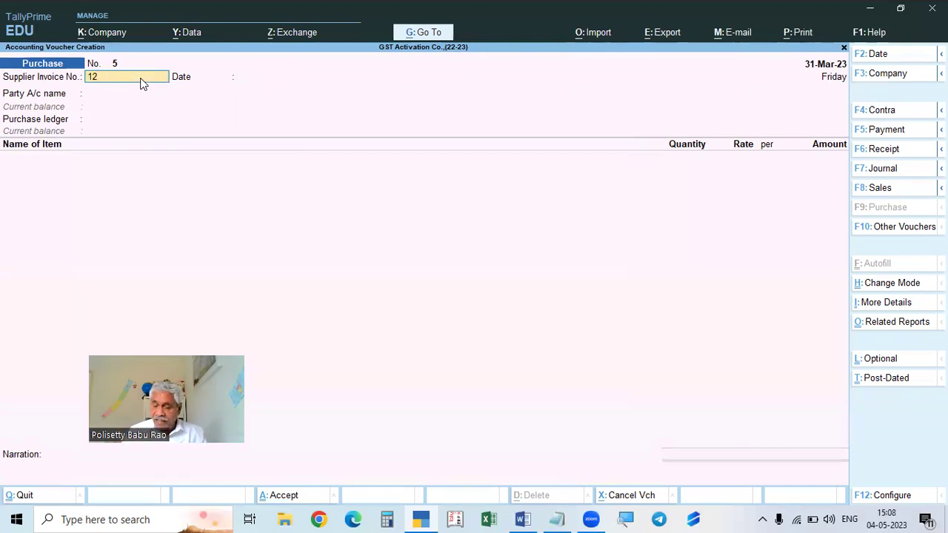
pyautogui.write('54698775')
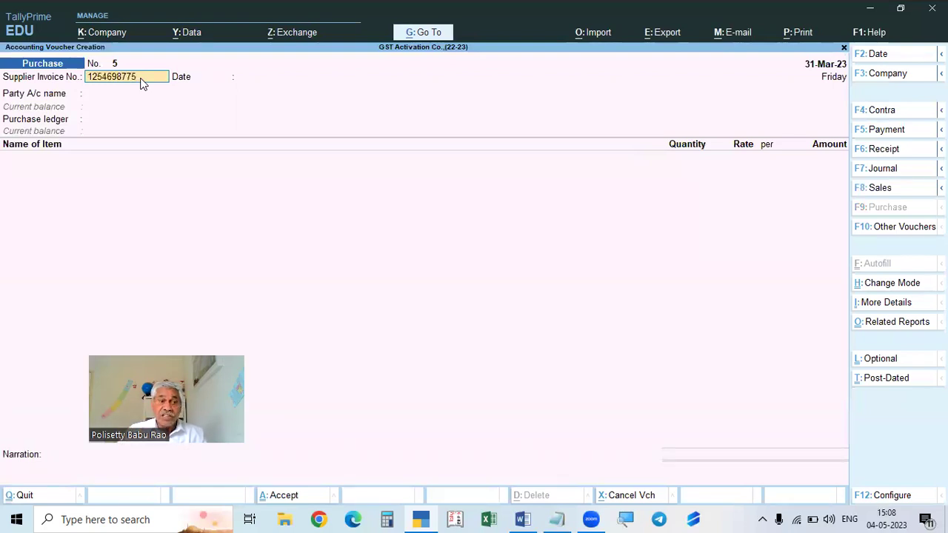
pyautogui.press('BackSpace')
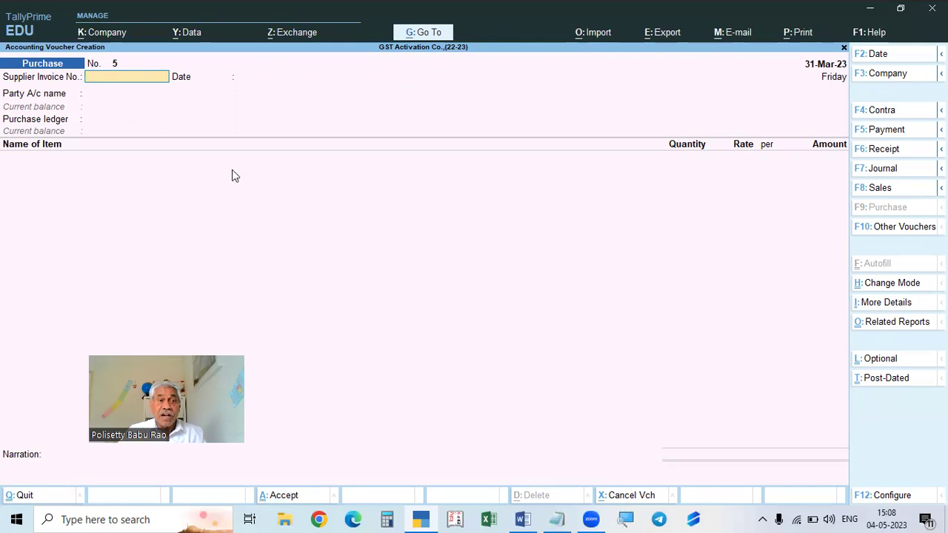
pyautogui.press('Escape')
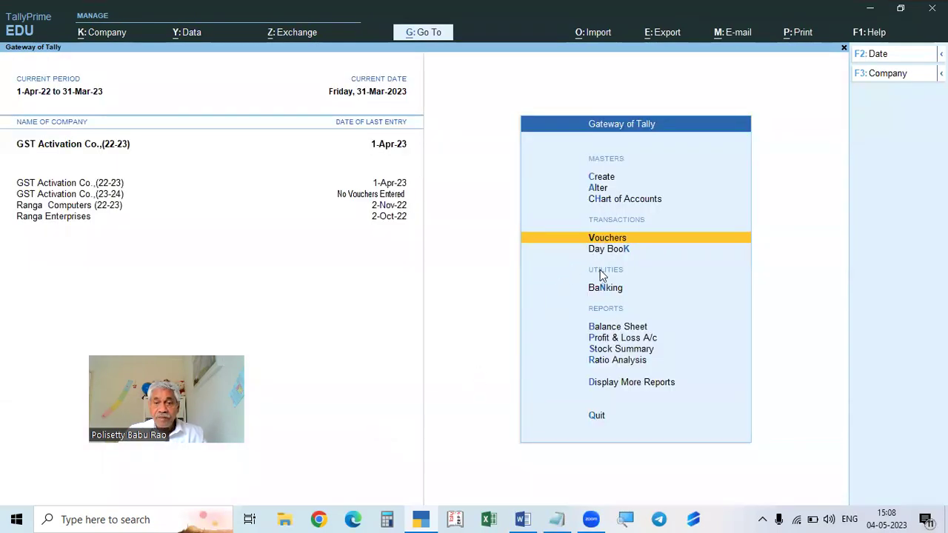
# Reopen the SALES ledger vouchers and set the period to start from 1-4-22
pyautogui.press('Escape')
pyautogui.write('nda')
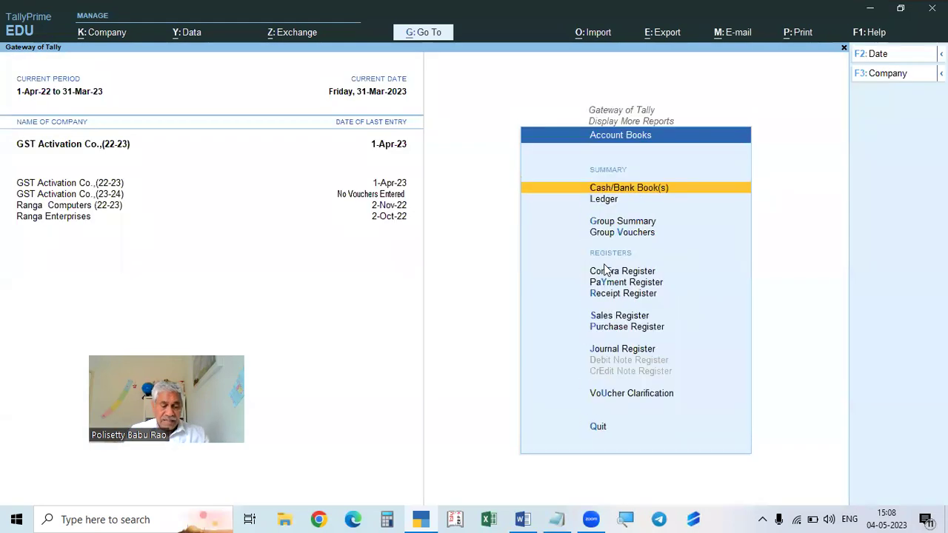
pyautogui.write('lsal')
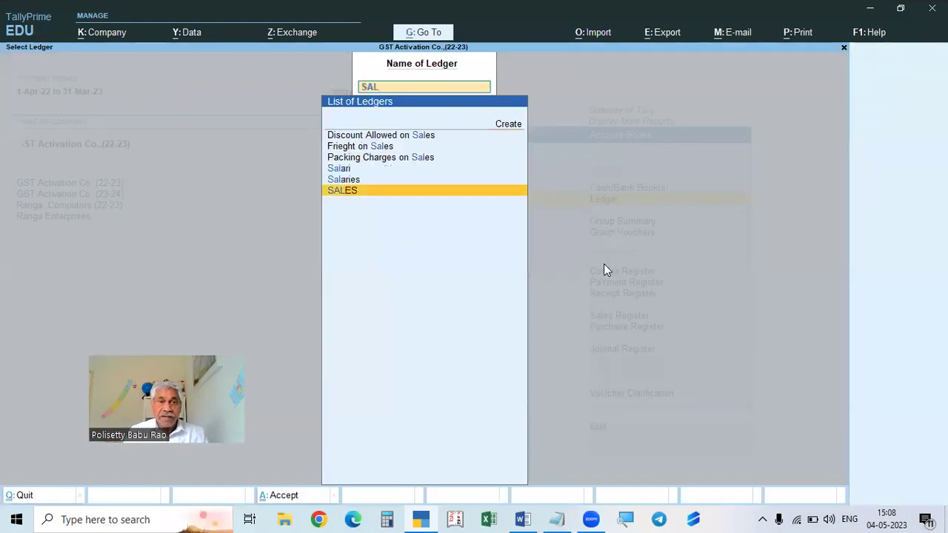
pyautogui.press('Return')
pyautogui.hotkey('alt', 'F2')
pyautogui.write('1-4-22')
pyautogui.press('Return')
pyautogui.press('Return')
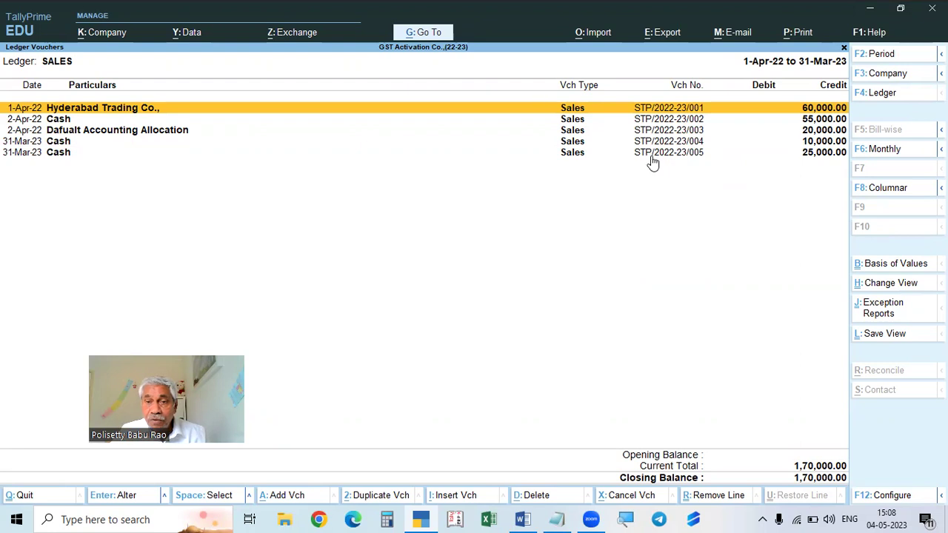
# Examine the sales voucher number sequence down to the last 31-Mar-23 Cash entry, and close the ledger report
pyautogui.click(694, 157)
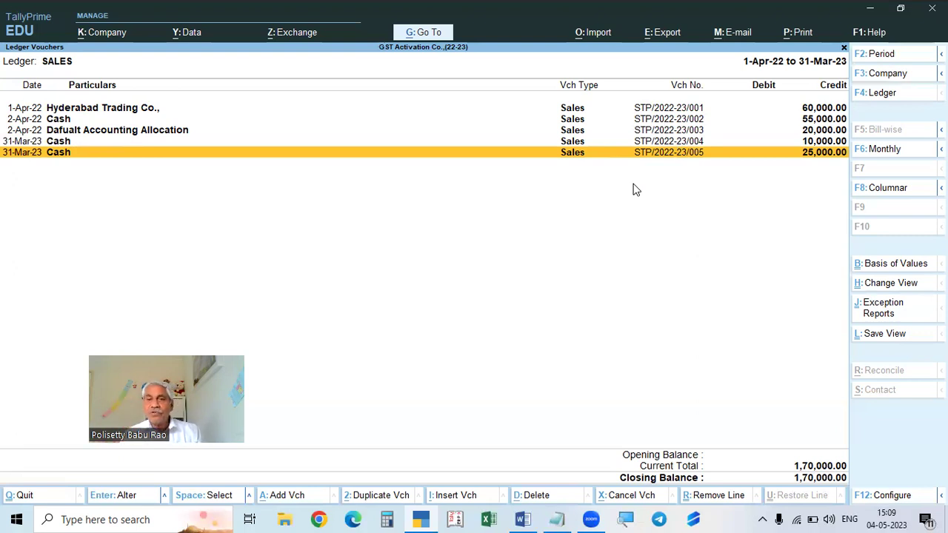
pyautogui.press('Escape')
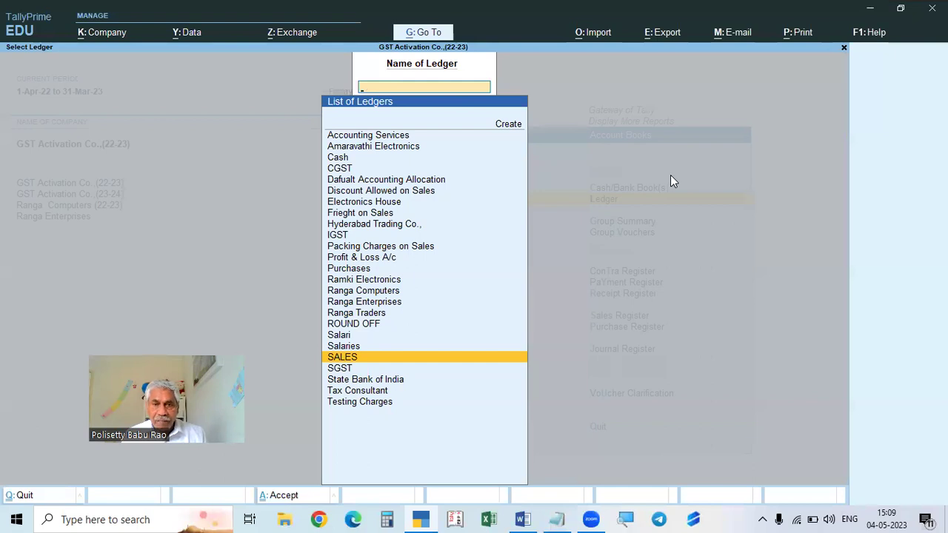
pyautogui.press('Escape')
pyautogui.press('Escape')
pyautogui.press('Escape')
pyautogui.press('Escape')
pyautogui.press('Escape')
pyautogui.press('Escape')
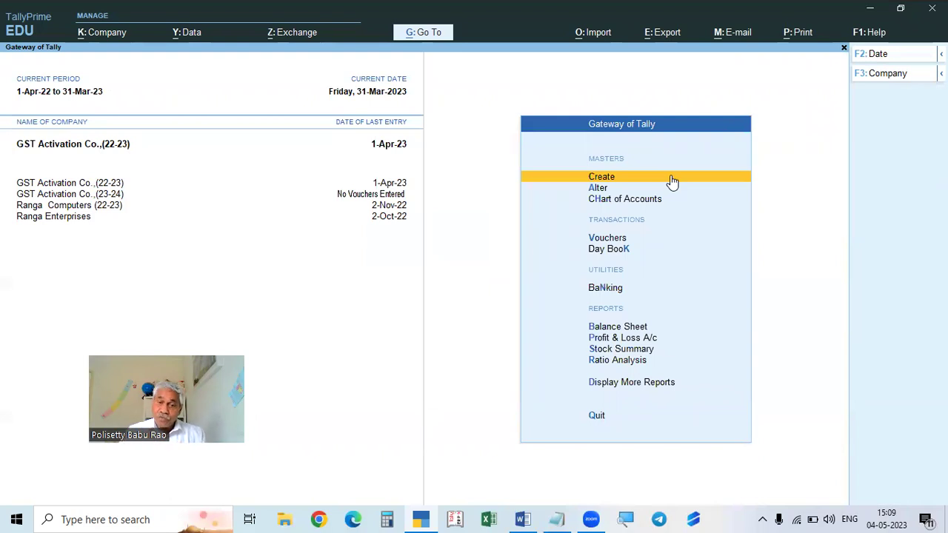
# Start a new Sales voucher and check its automatically assigned invoice number
pyautogui.click(613, 240)
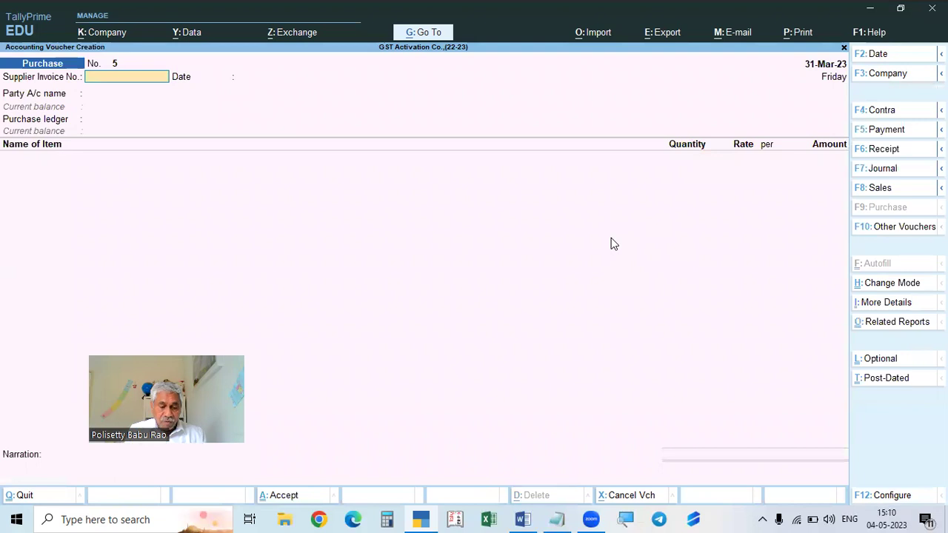
pyautogui.press('F8')
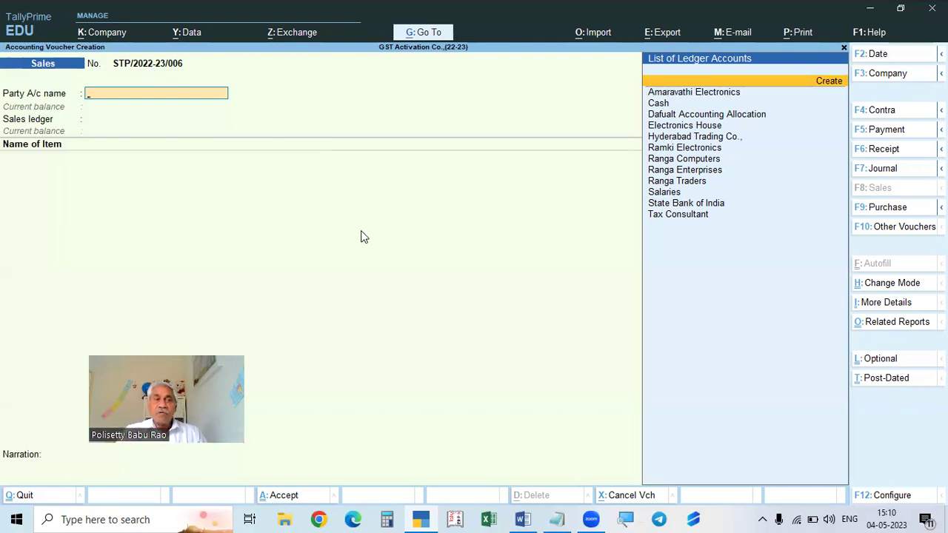
# Quit the new Sales voucher without saving and return to the Gateway of Tally, keeping the program open
pyautogui.press('Escape')
pyautogui.press('y')
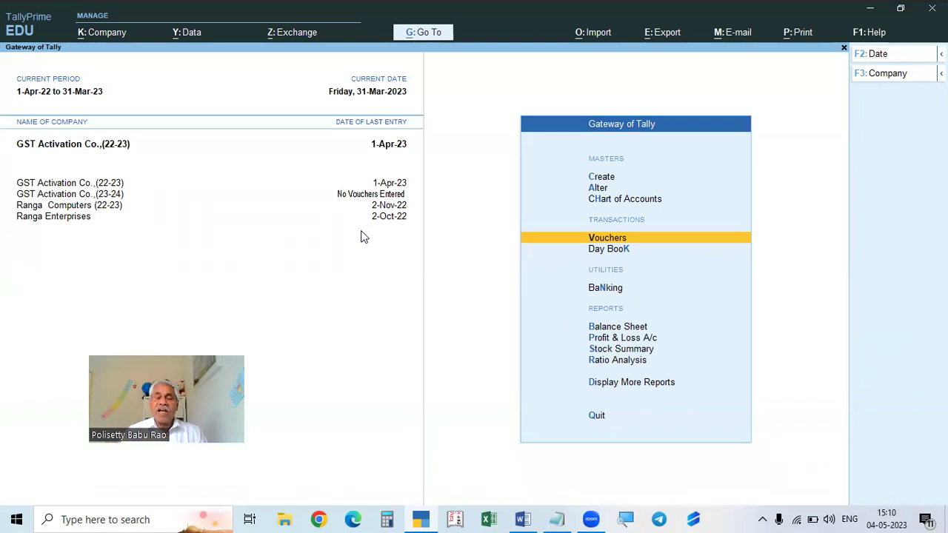
pyautogui.press('Escape')
pyautogui.press('n')
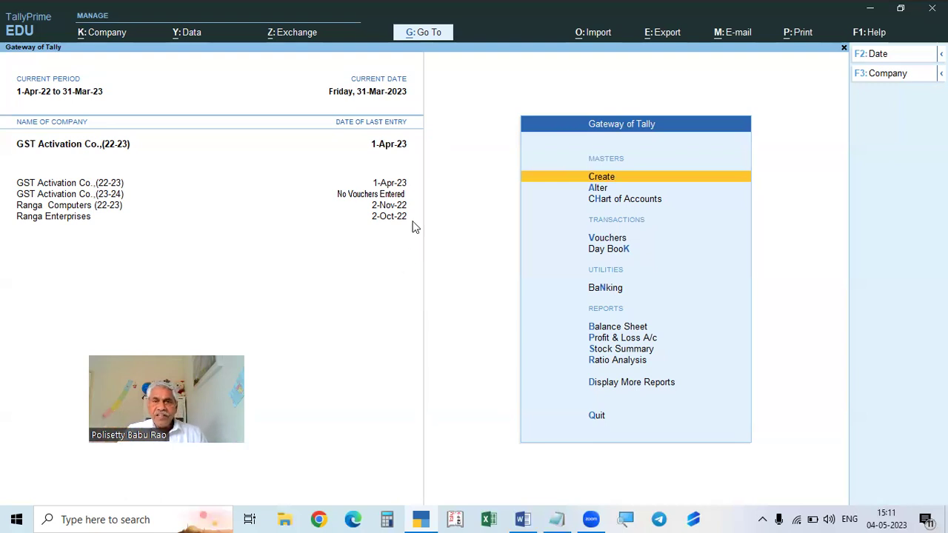
# Switch to Word, review topics 22 to 26 in the TALLY PRIME FULL SUBJECT document, and close it with its changes saved
pyautogui.click(523, 519)
pyautogui.scroll(-2, 397, 417)
pyautogui.scroll(-2, 397, 416)
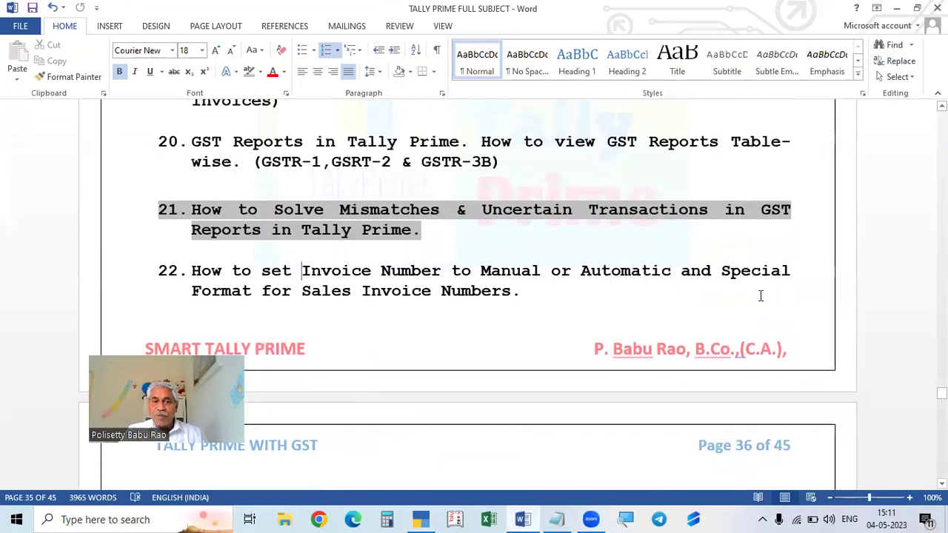
pyautogui.scroll(-2, 292, 329)
pyautogui.scroll(-2, 319, 322)
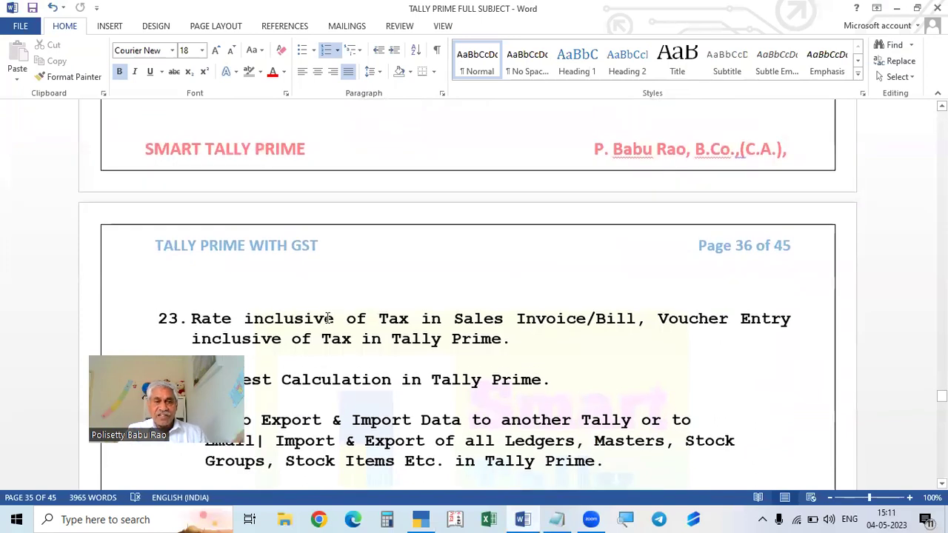
pyautogui.scroll(-1, 326, 317)
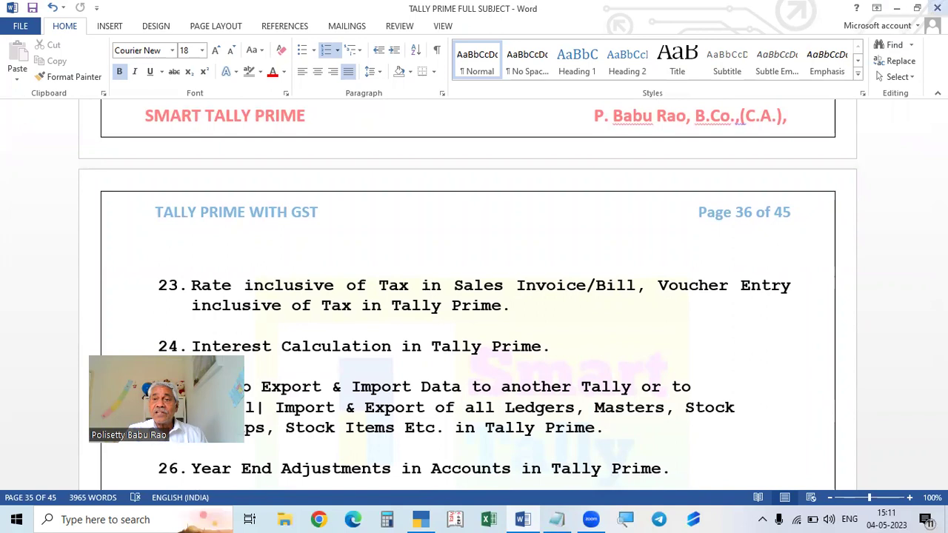
pyautogui.click(937, 8)
pyautogui.click(416, 287)
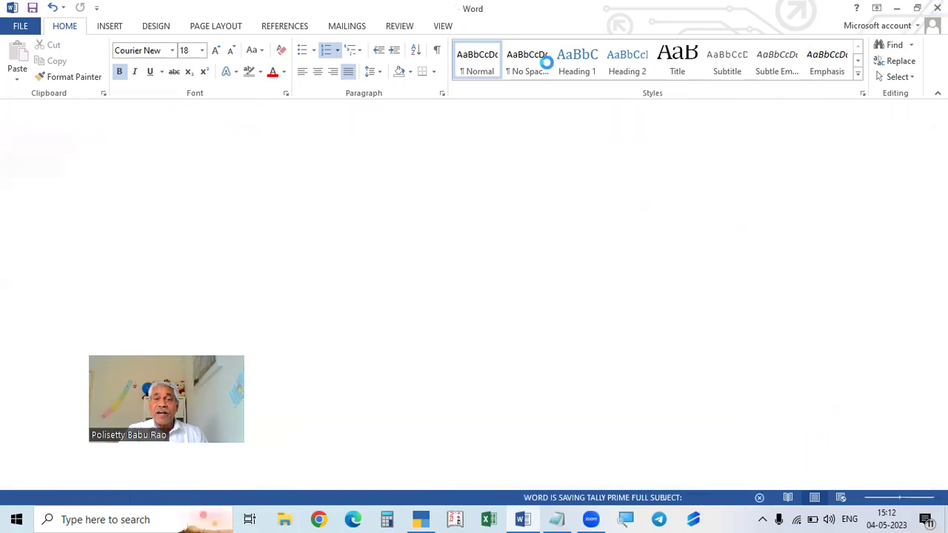